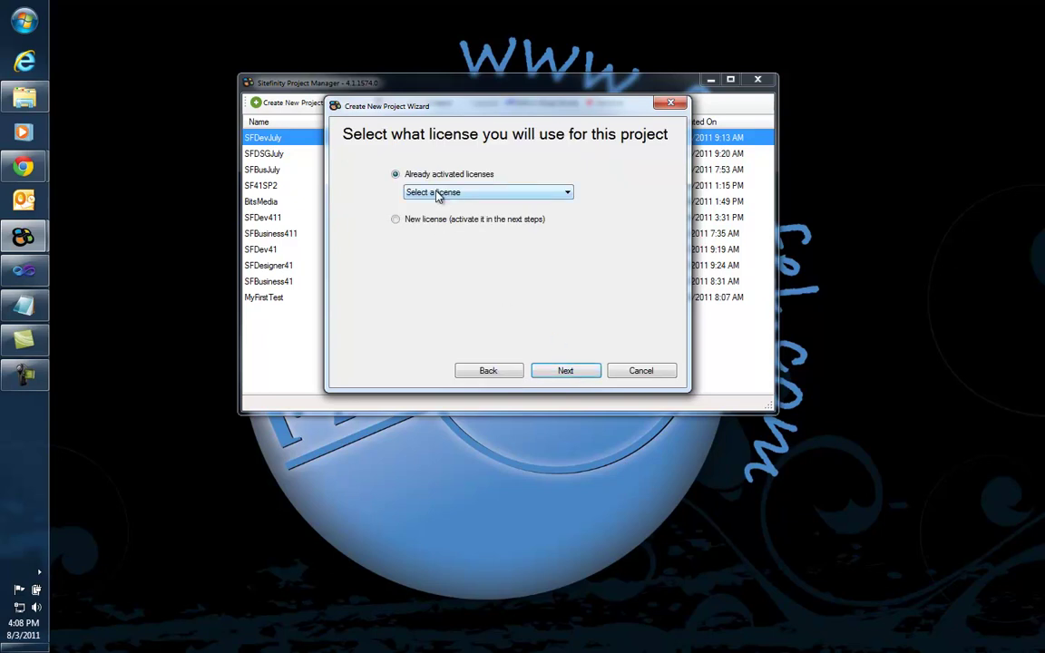
Step: Create the testAzure project under the already activated falafel.com license
click(437, 194)
click(442, 219)
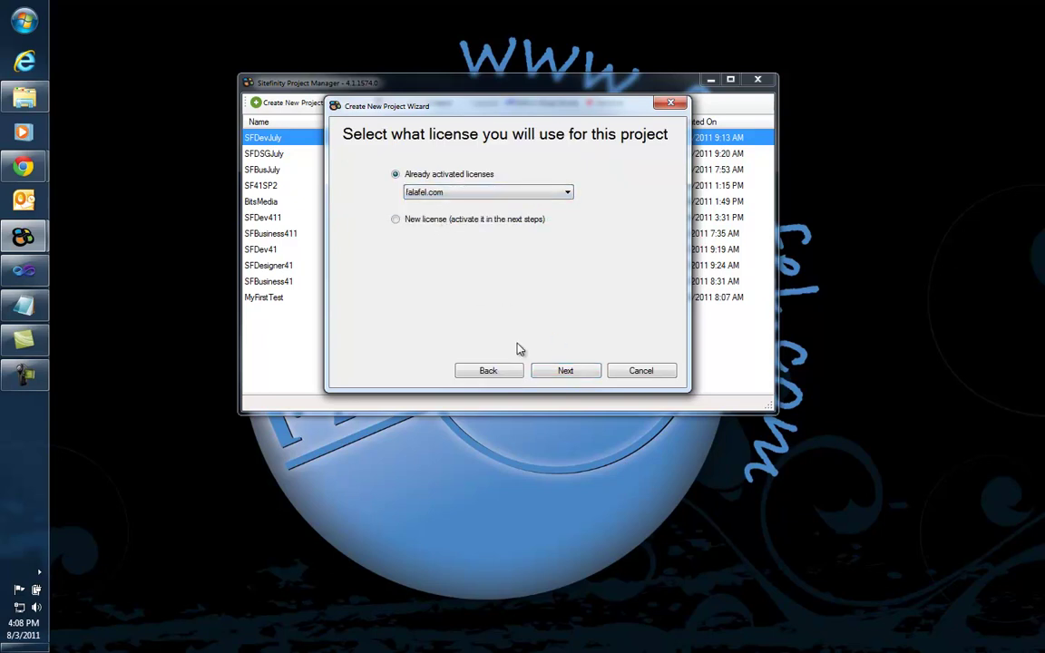
click(590, 372)
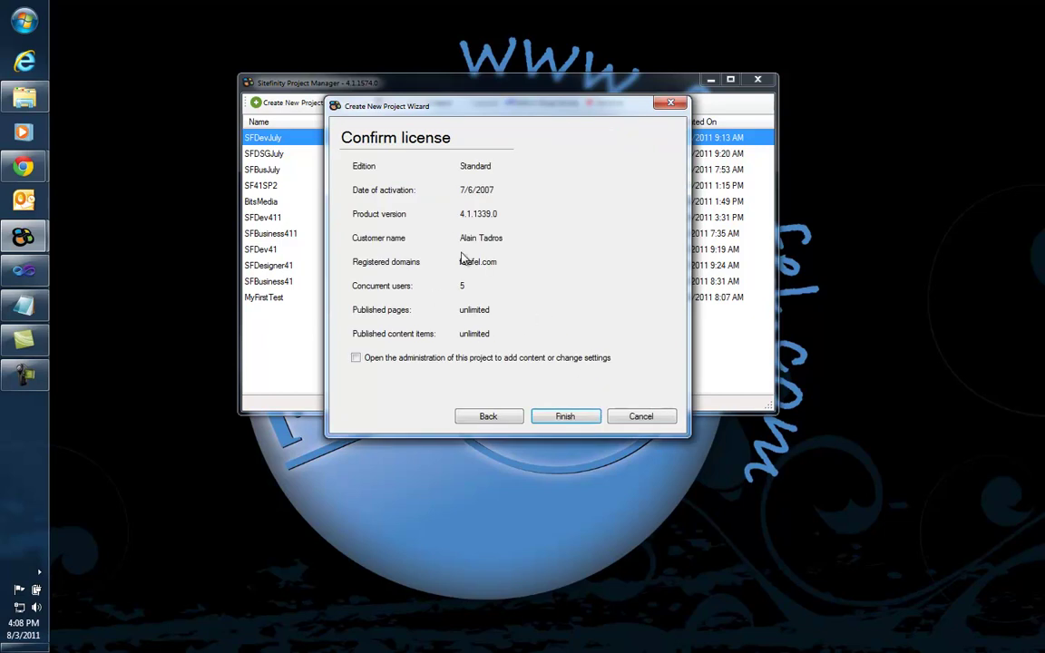
click(567, 417)
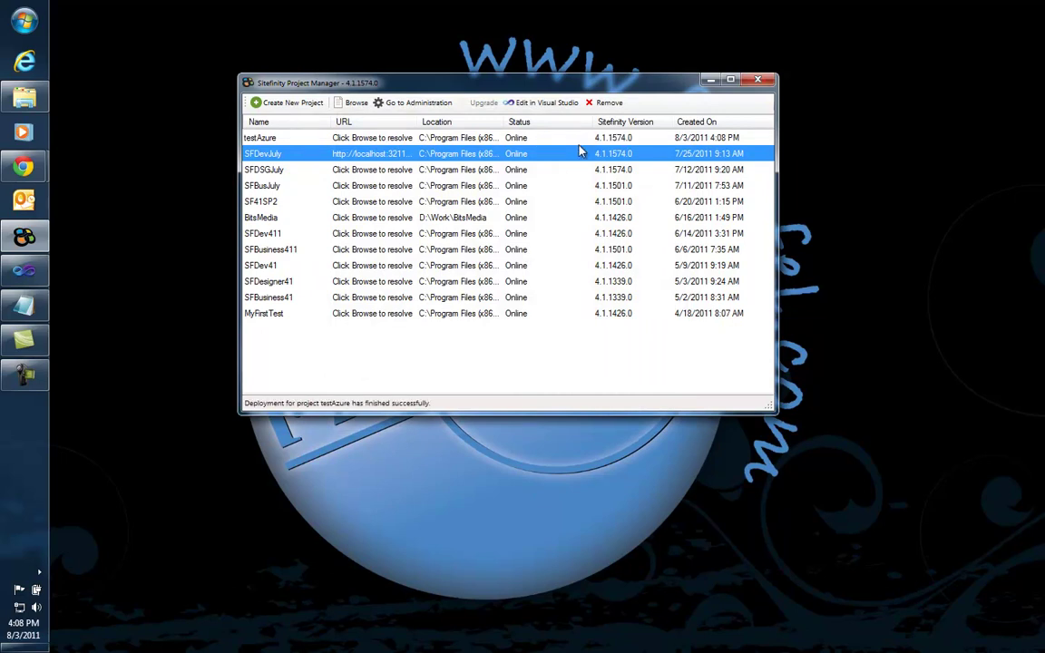
Step: Select the testAzure project and launch its administration
click(340, 134)
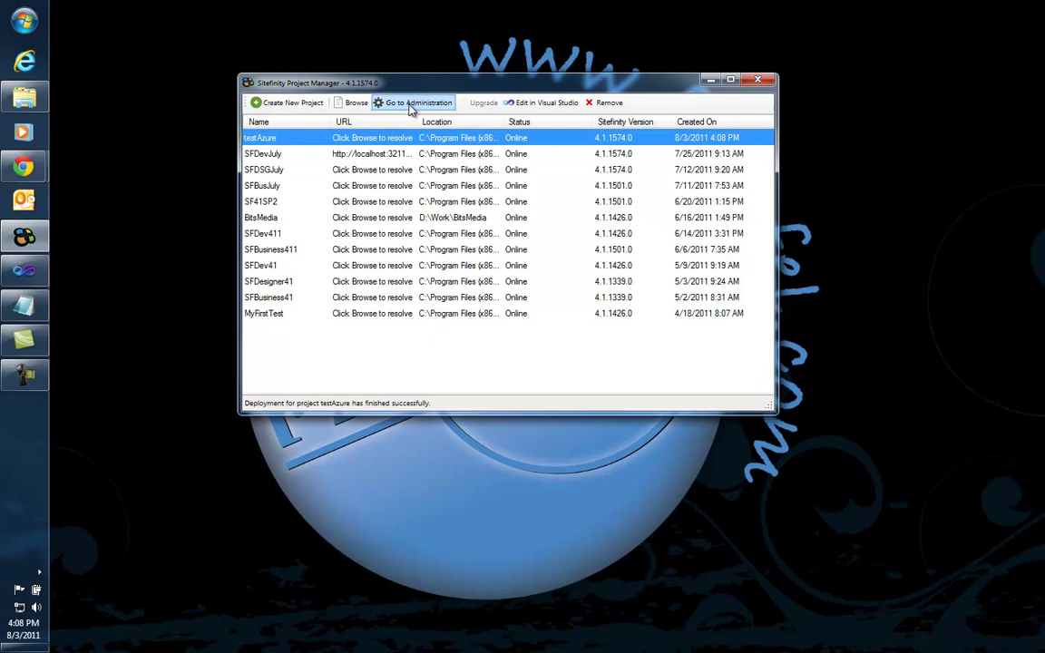
click(410, 107)
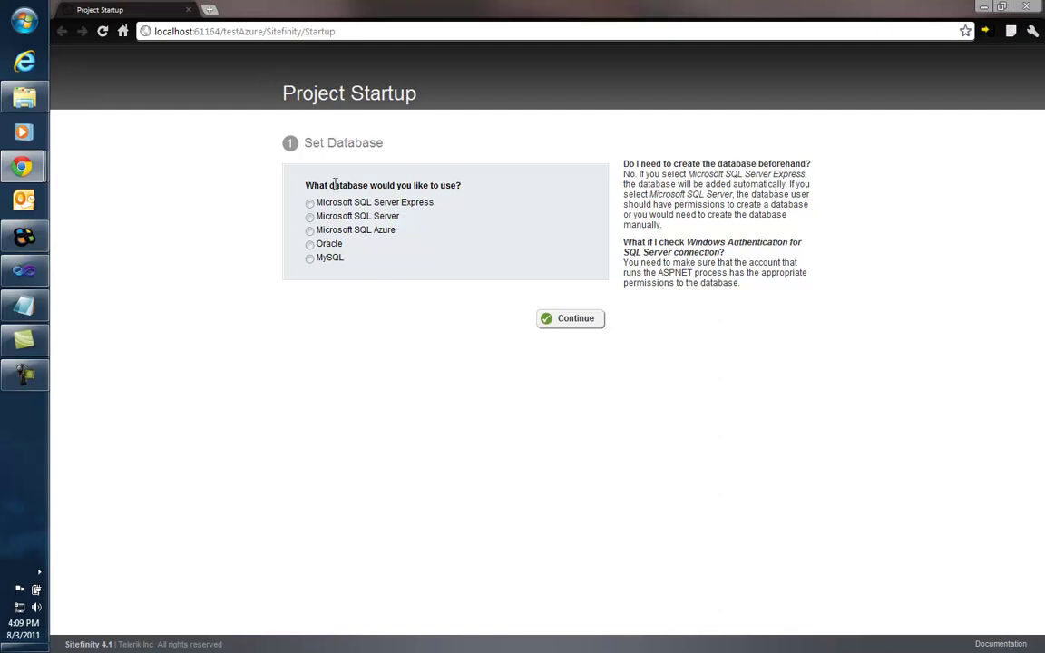
Step: Choose Microsoft SQL Server Express with the SQLExpress instance as the project database and continue
click(310, 233)
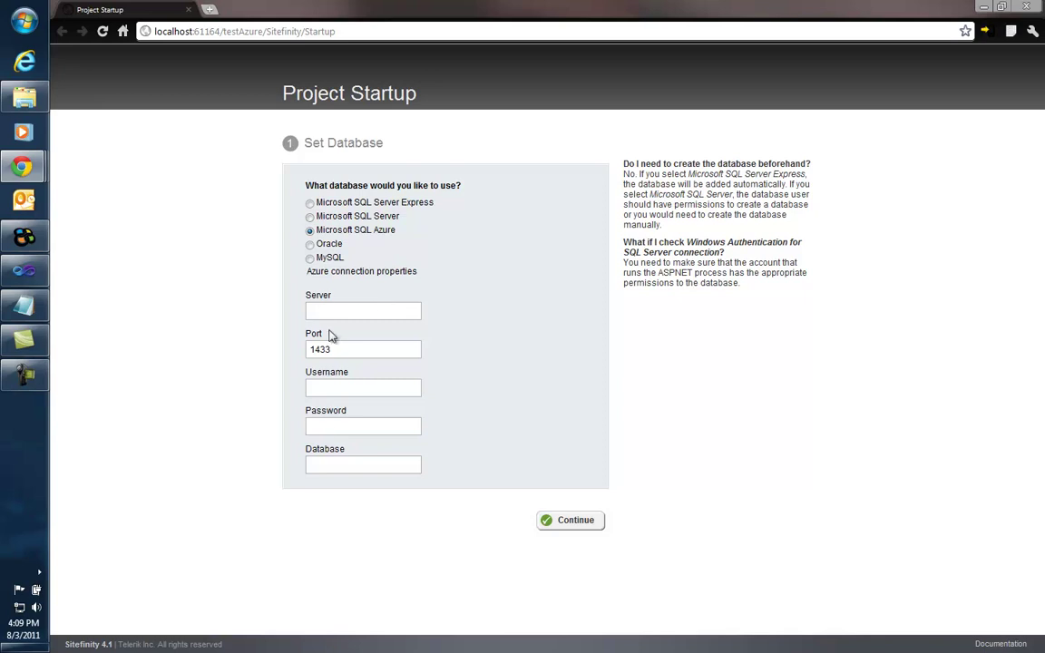
click(310, 218)
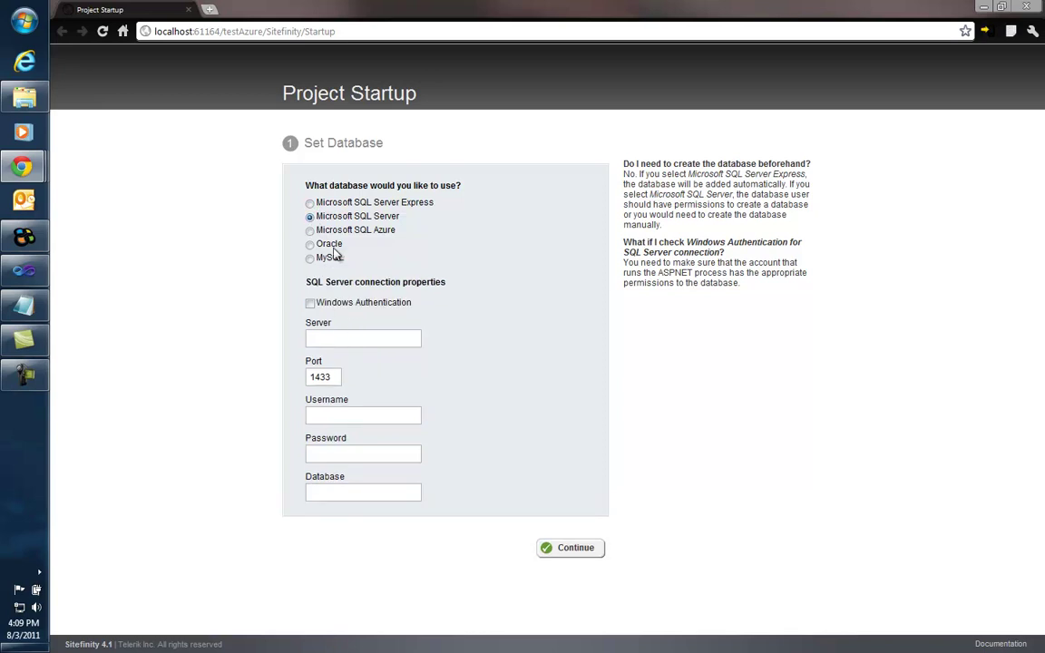
click(310, 203)
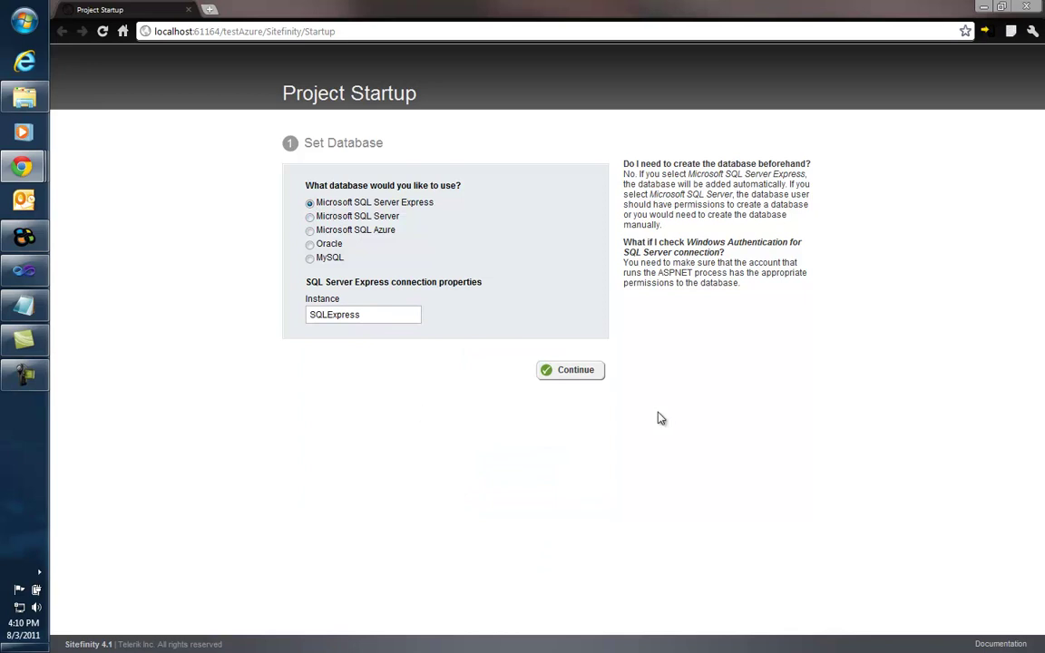
click(571, 373)
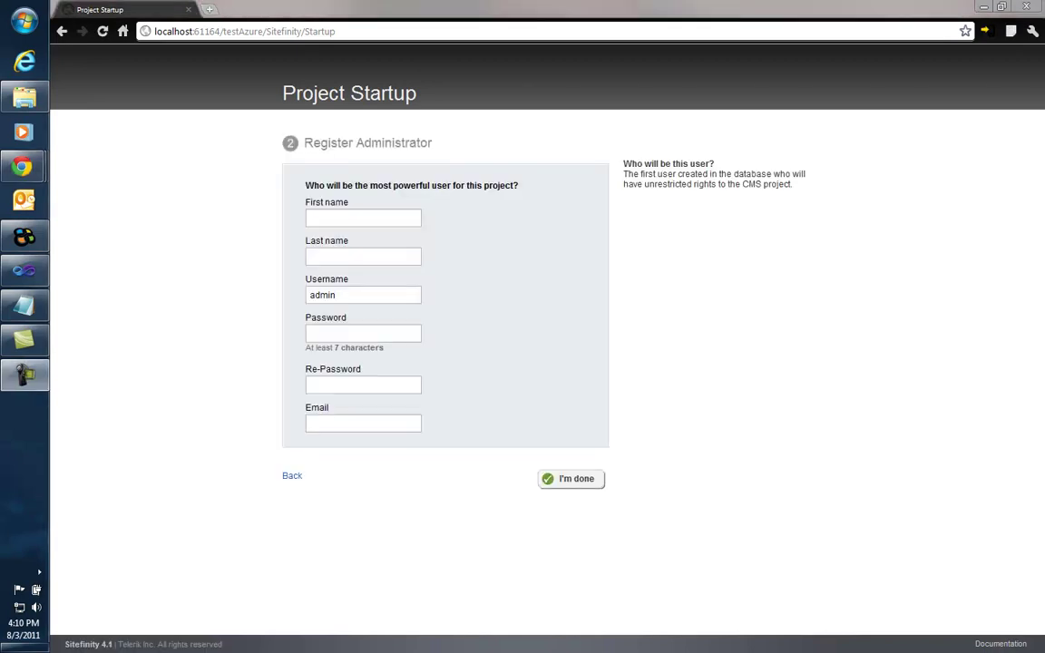
Step: Register the administrator with first and last name, username admin, password and e-mail
click(369, 217)
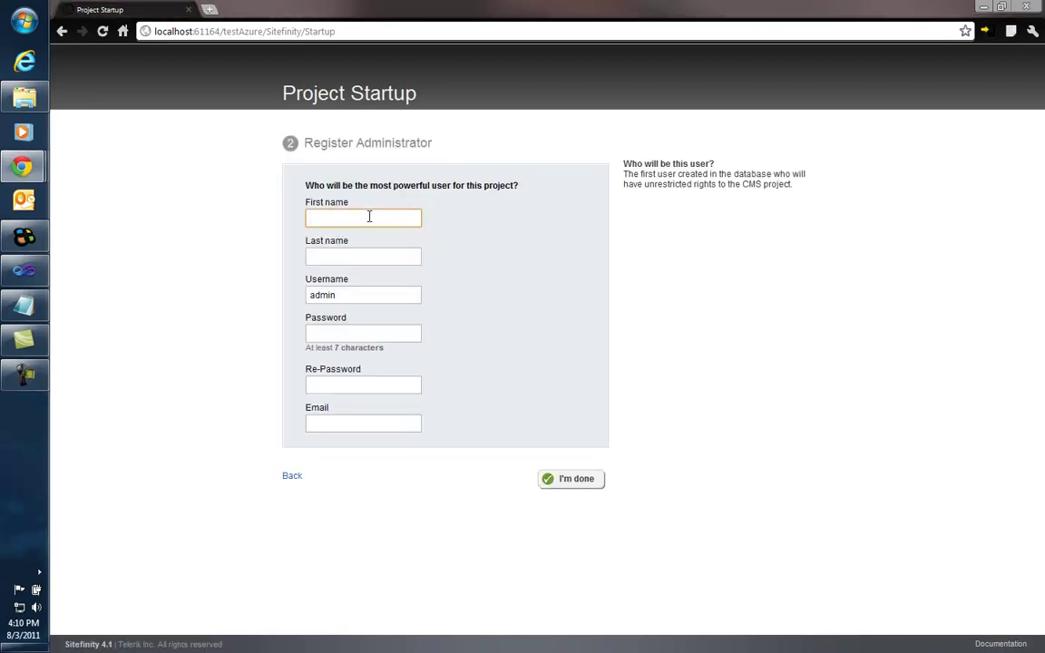
key(Tab)
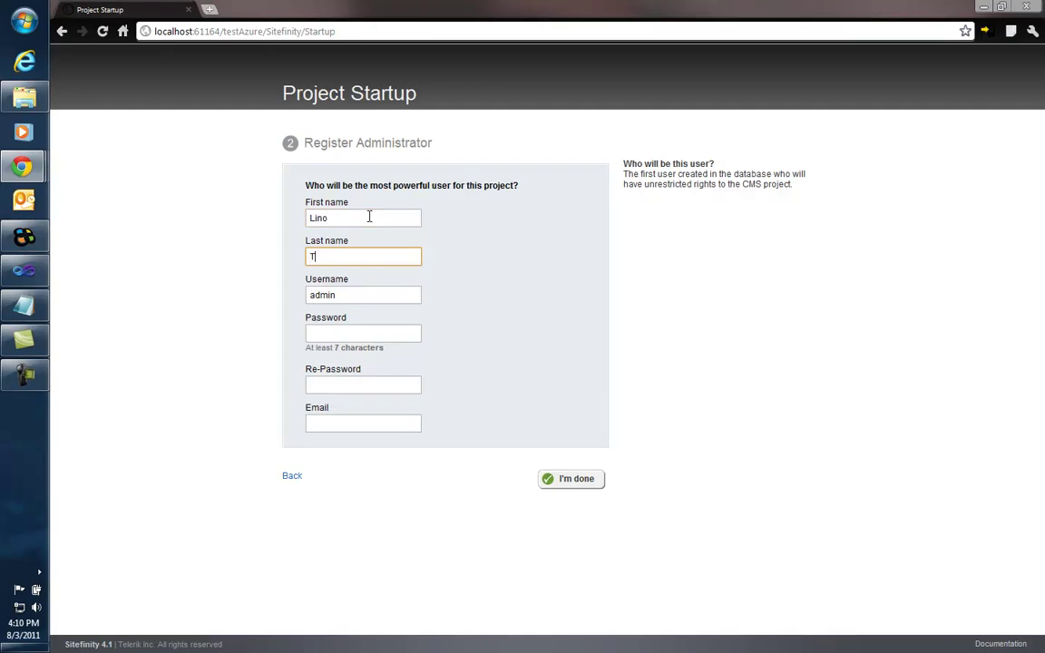
key(Tab)
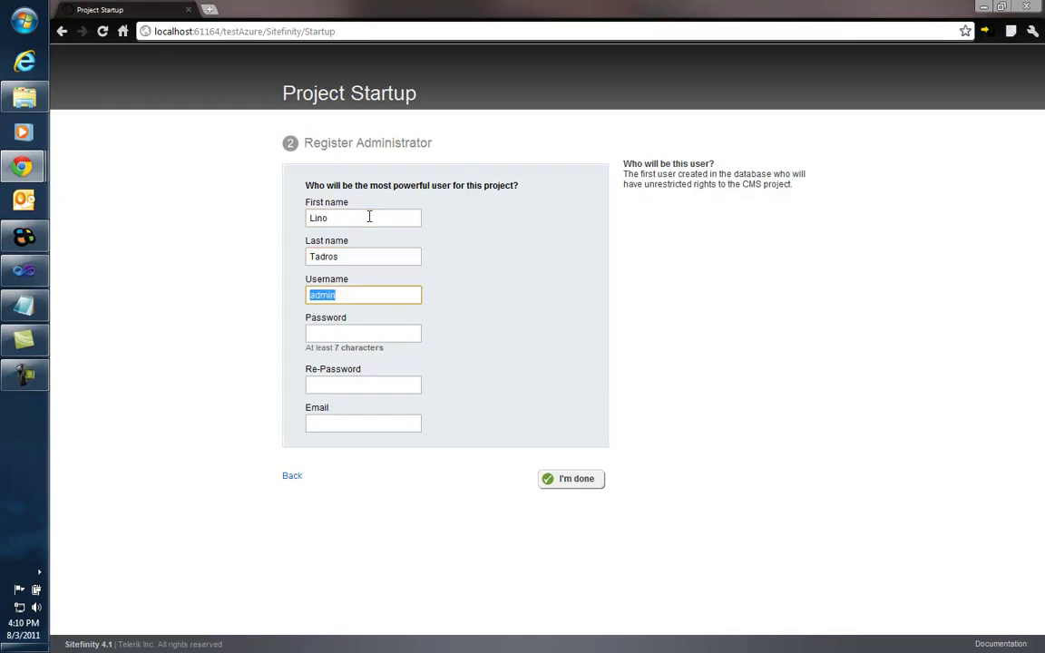
key(Tab)
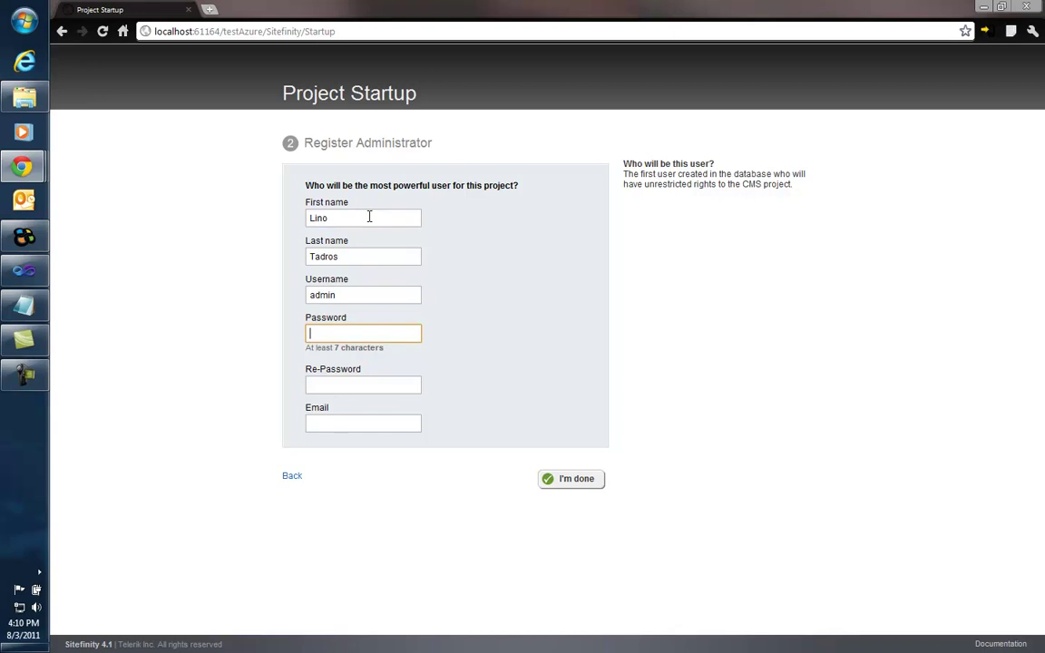
key(Tab)
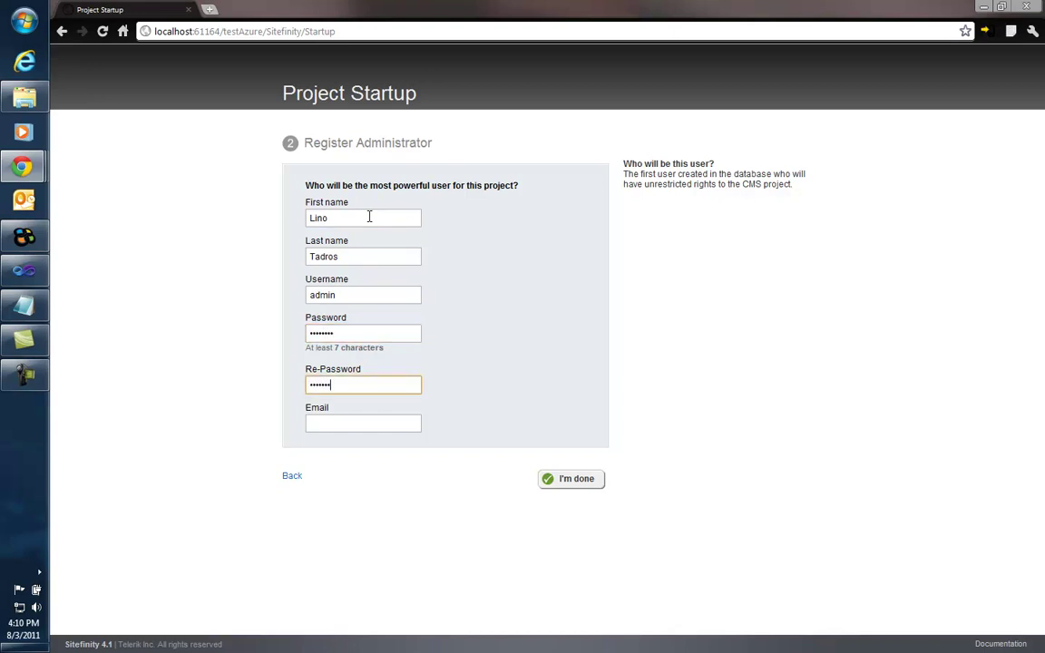
click(347, 426)
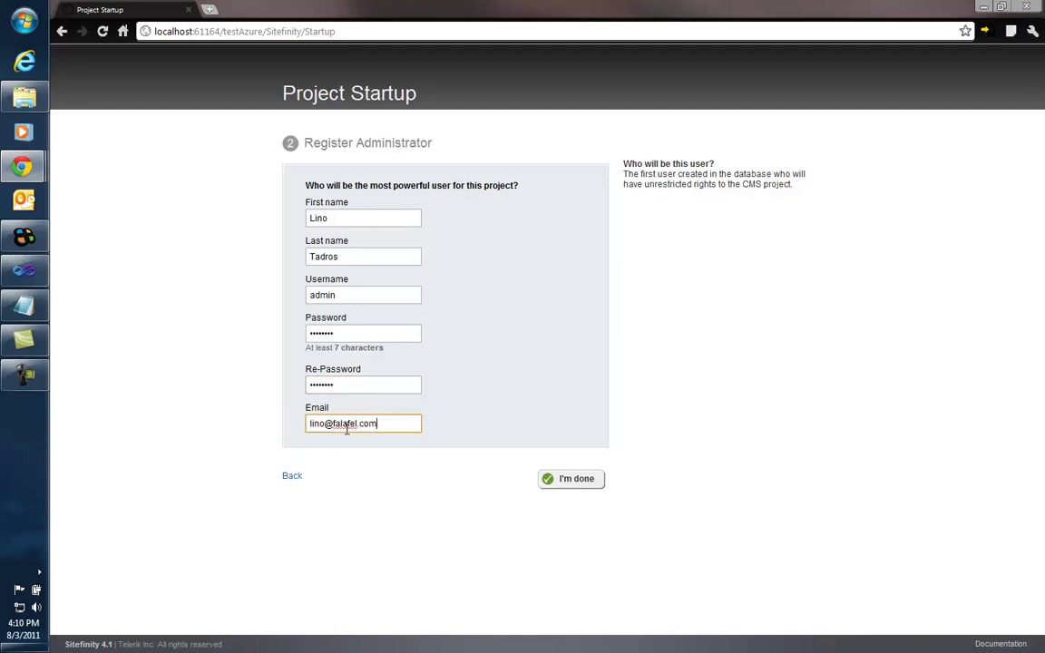
click(577, 479)
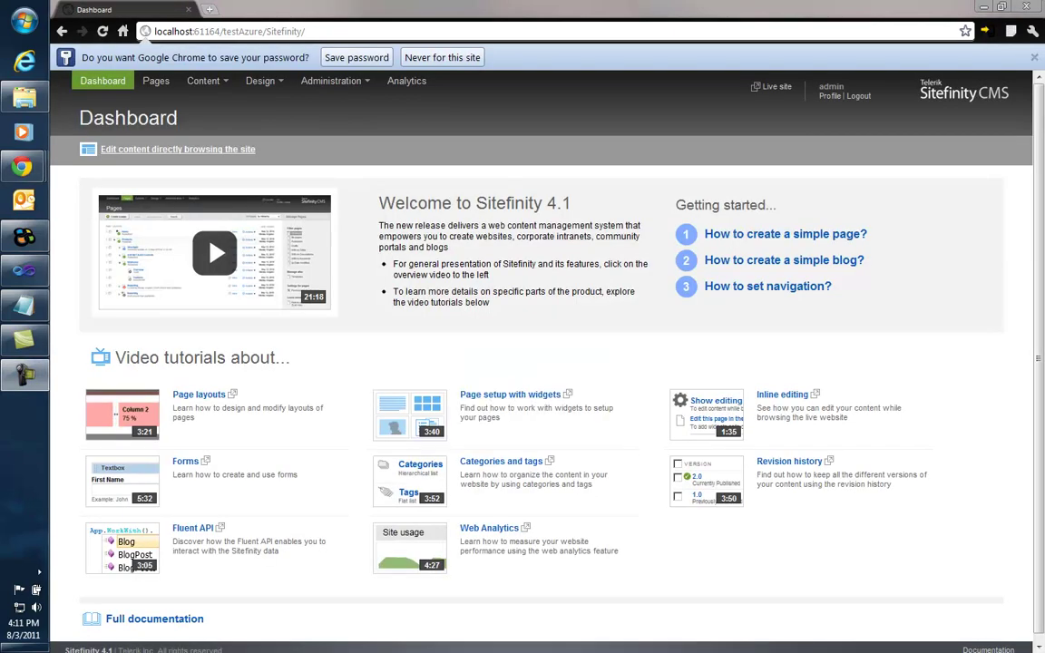
Step: Create a top-level page named Home and proceed to add its content
click(406, 61)
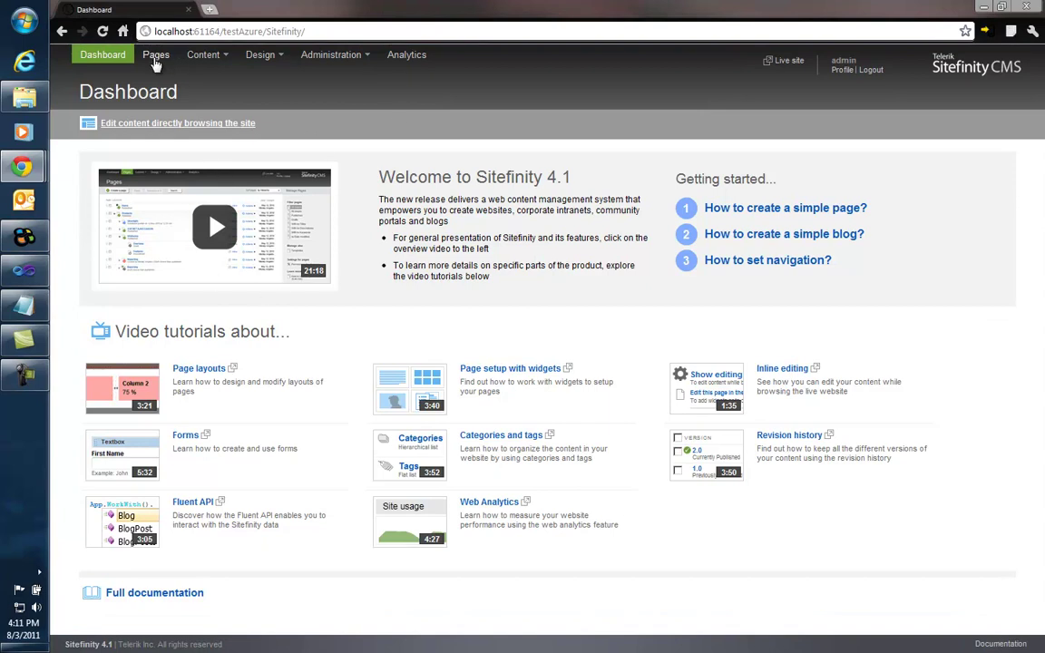
click(156, 57)
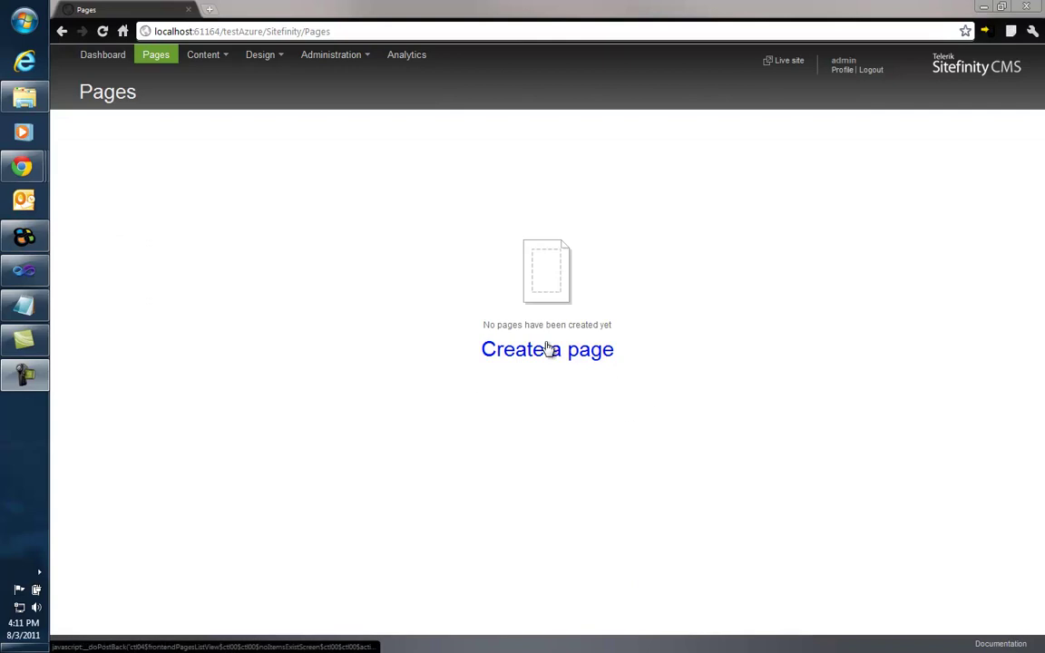
click(544, 354)
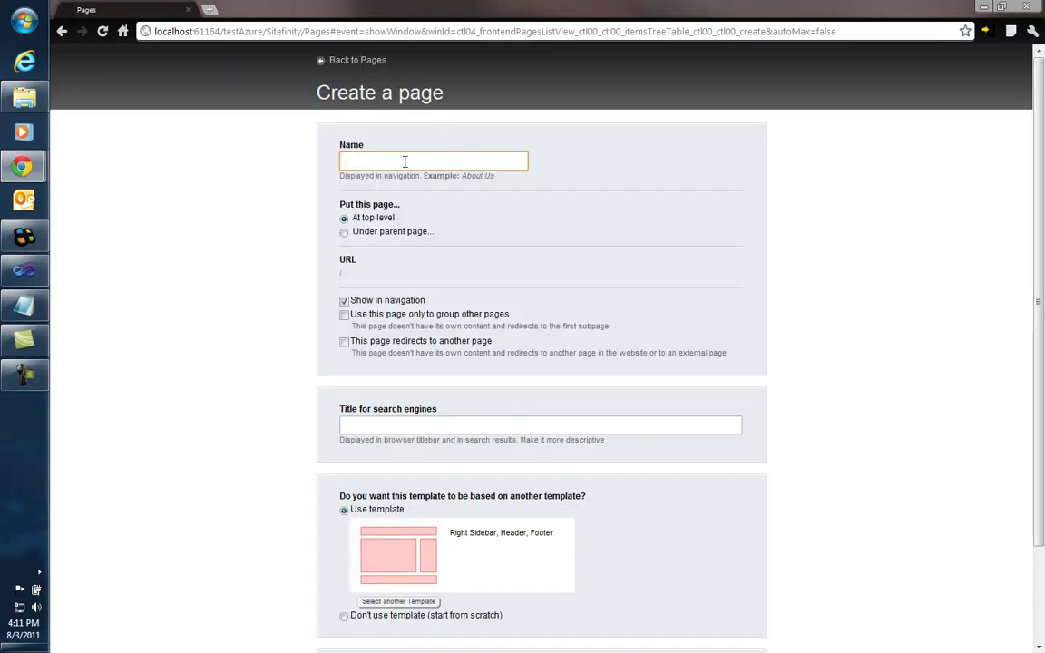
text(Home)
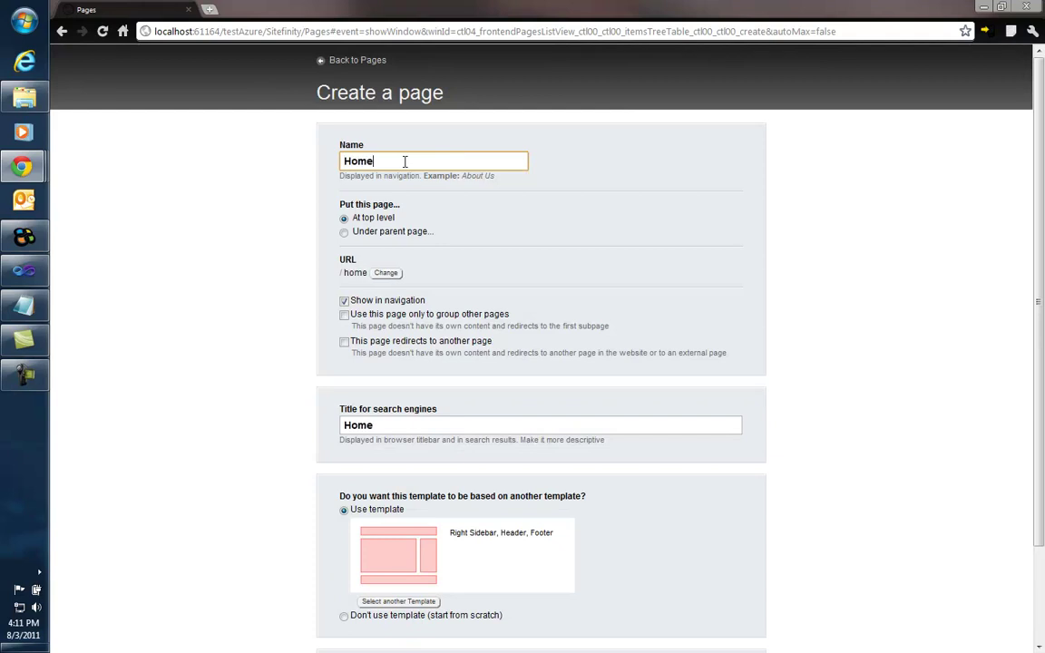
scroll(509, 423, down, 3)
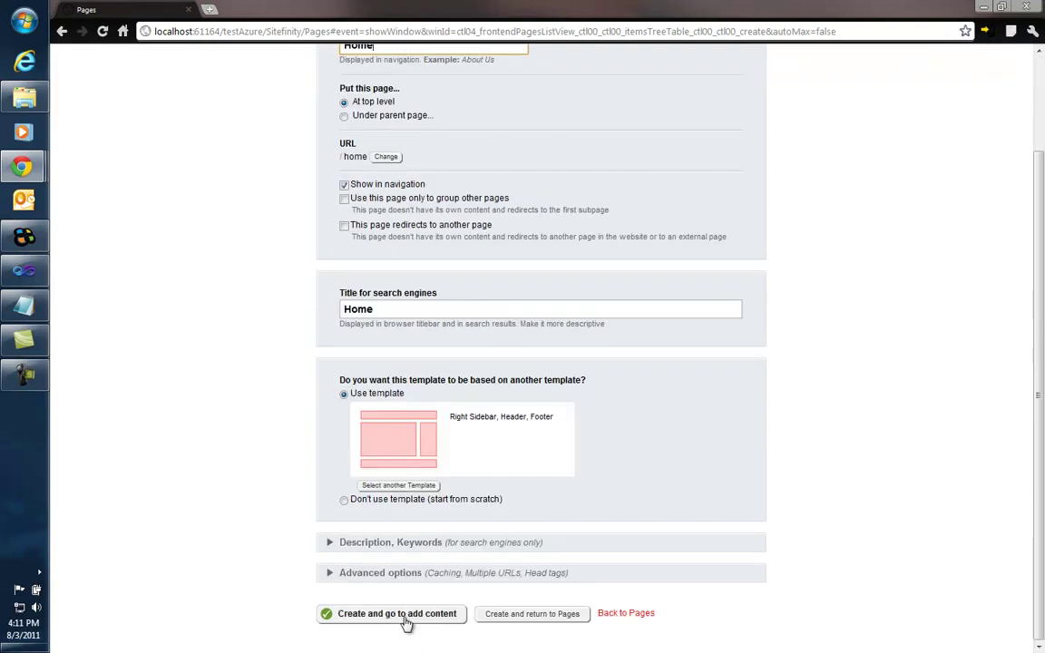
click(407, 620)
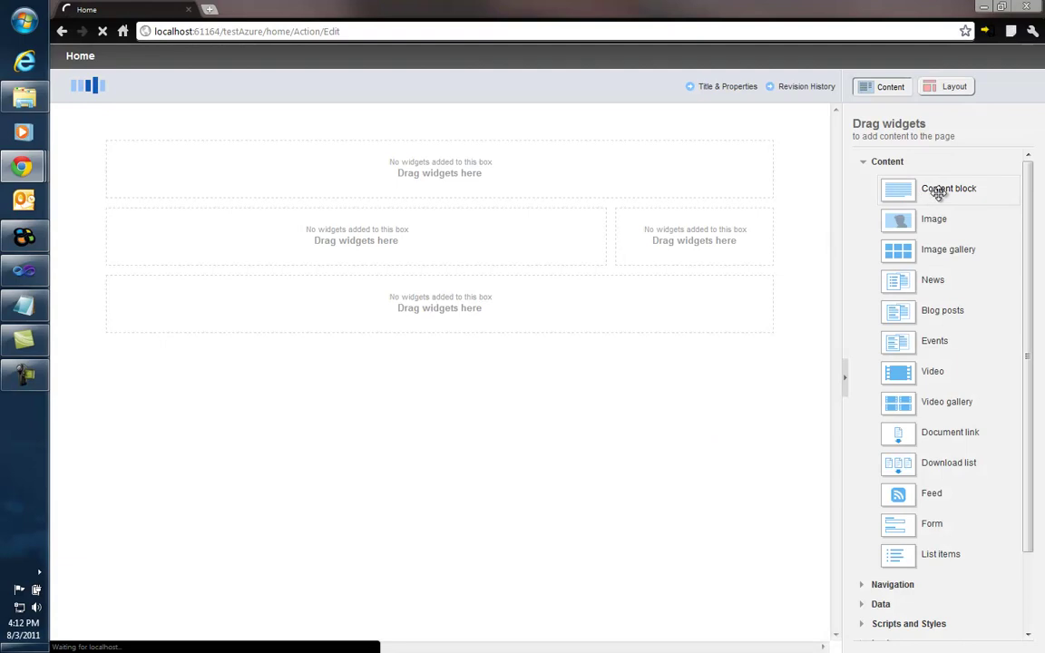
Step: Add a content block reading 'Welcome to SQL Azure' to the Home page and publish it
drag(937, 193, 304, 237)
click(550, 216)
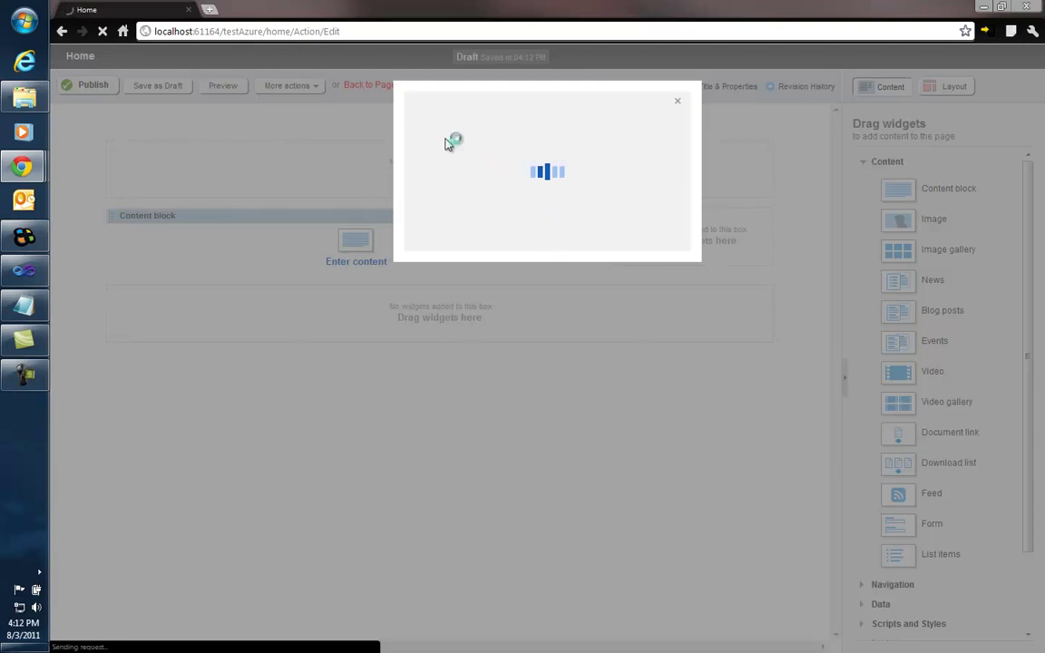
click(482, 179)
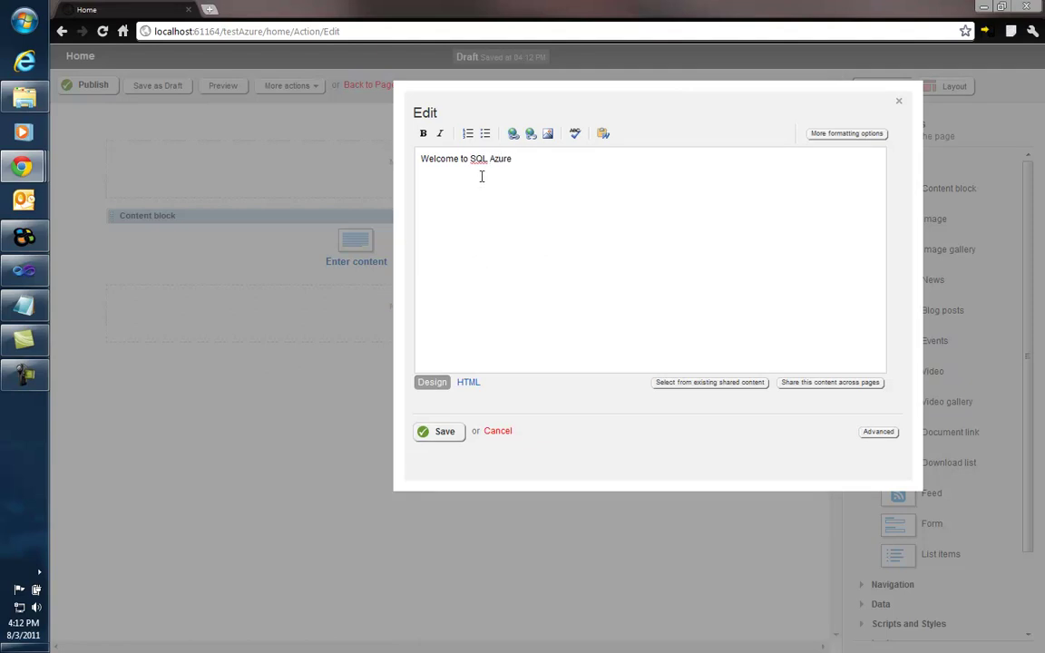
click(444, 434)
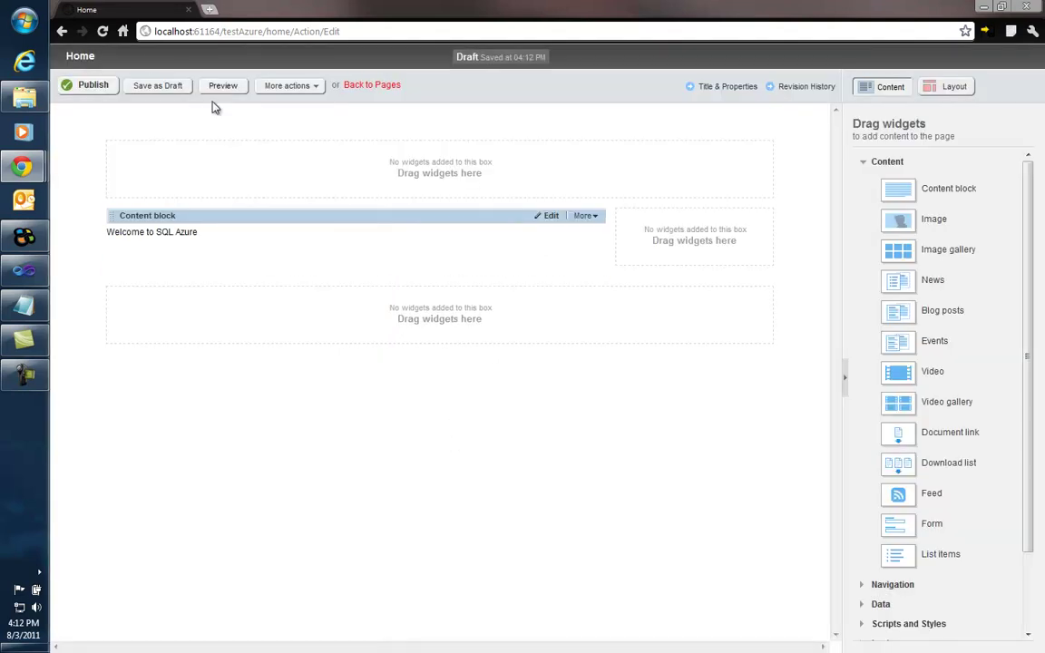
click(91, 85)
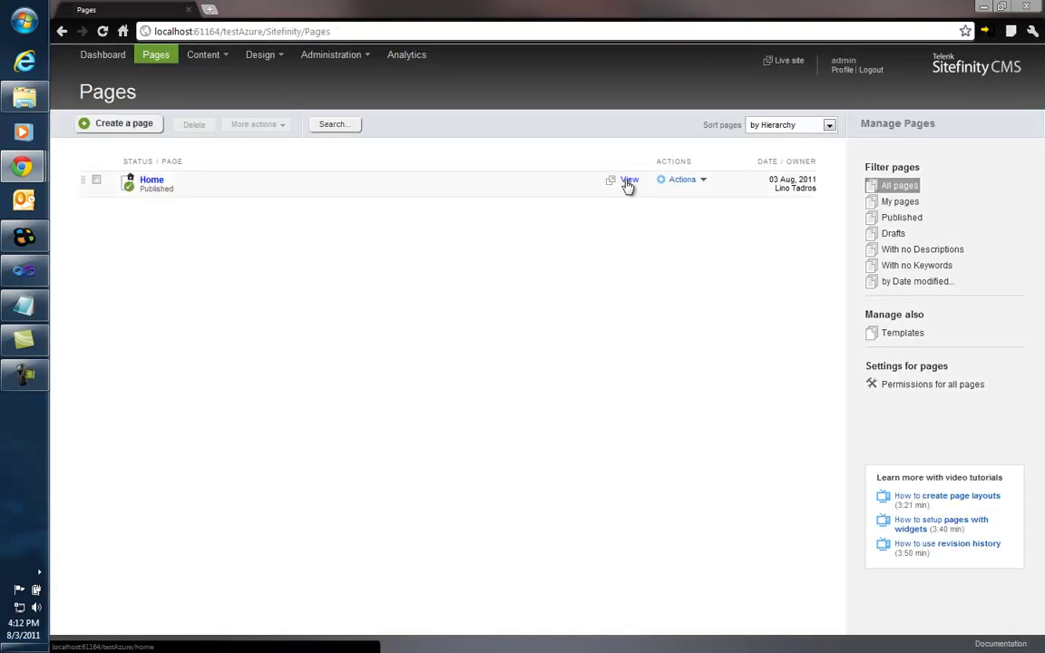
Step: View the live Home page showing 'Welcome to SQL Azure', close it, and open a new tab
click(628, 181)
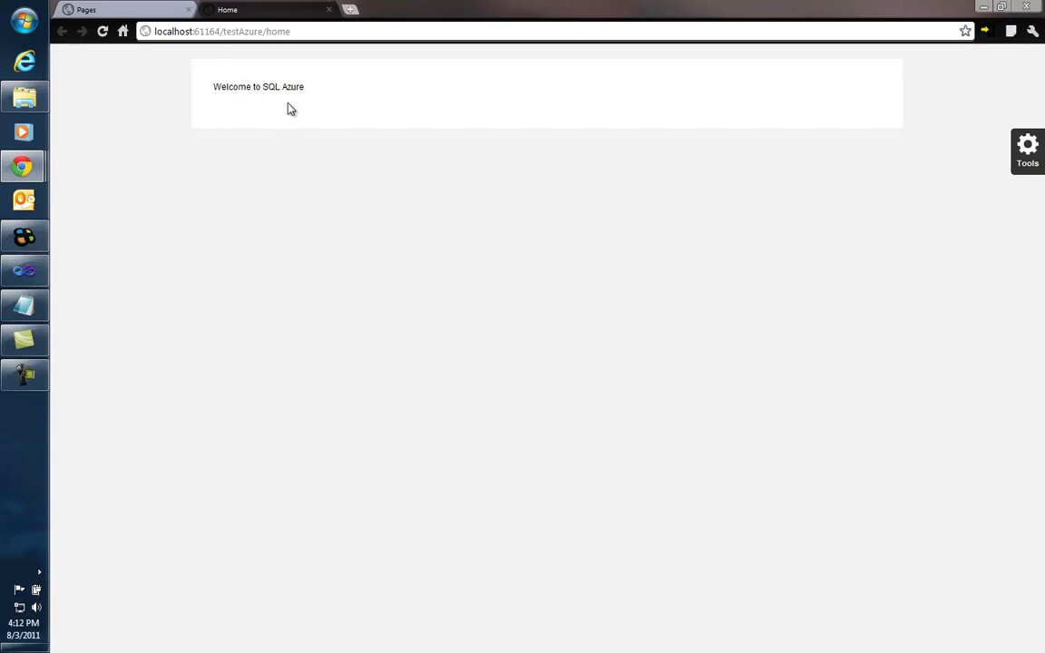
click(329, 11)
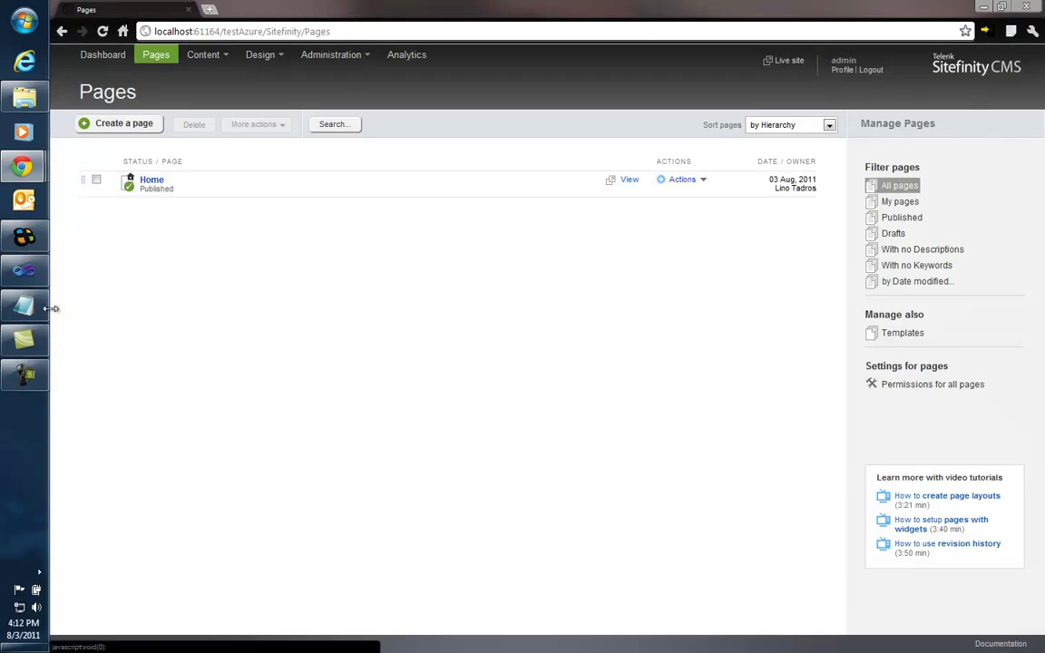
click(22, 166)
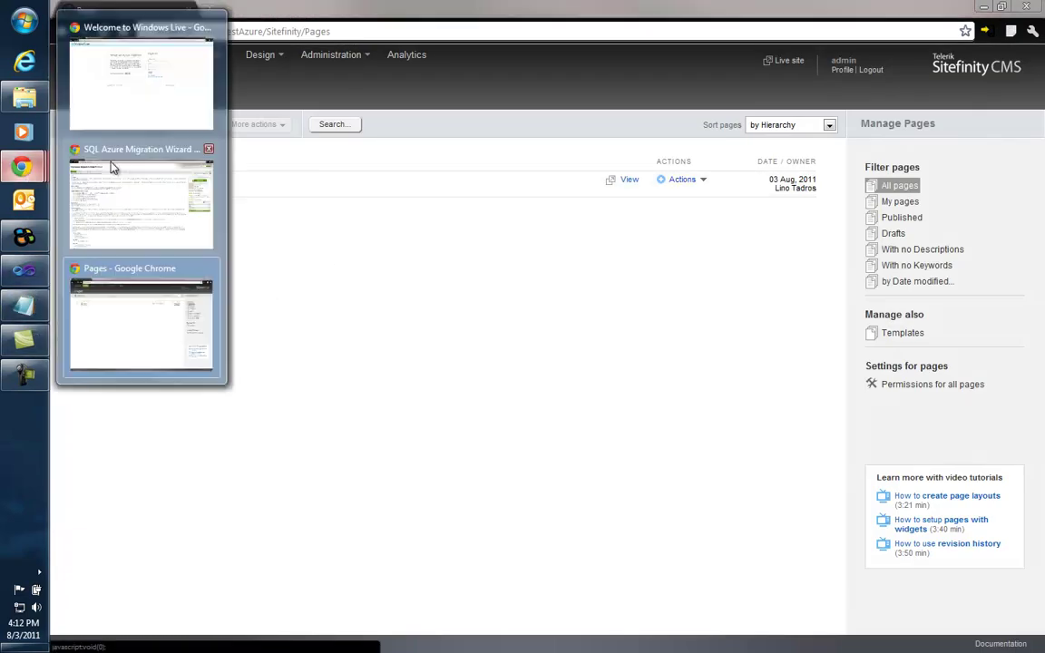
click(356, 27)
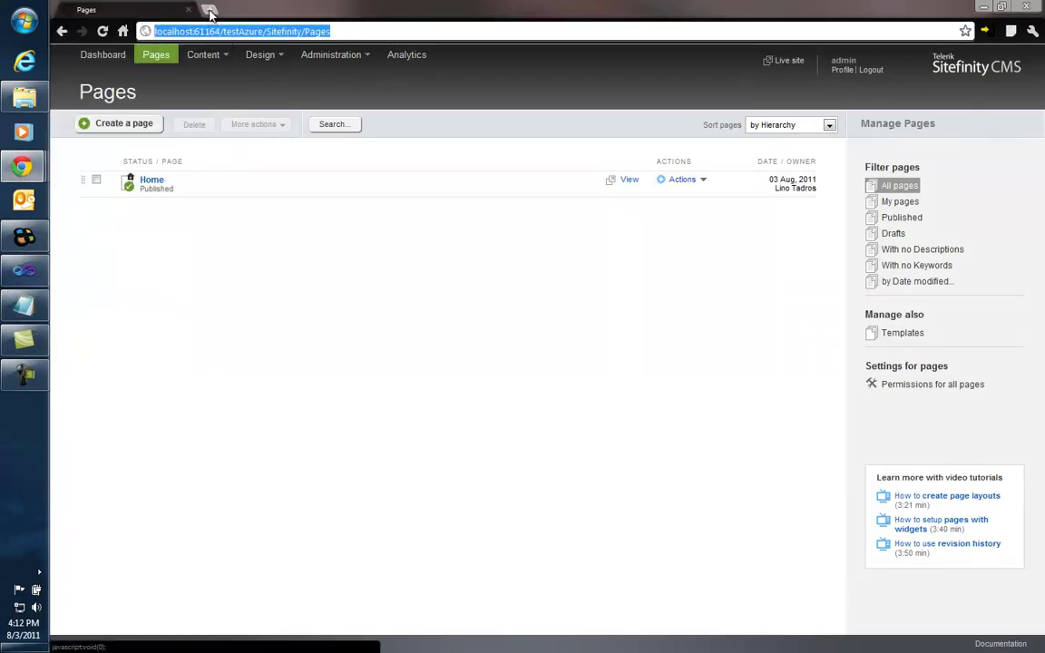
key(ctrl+t)
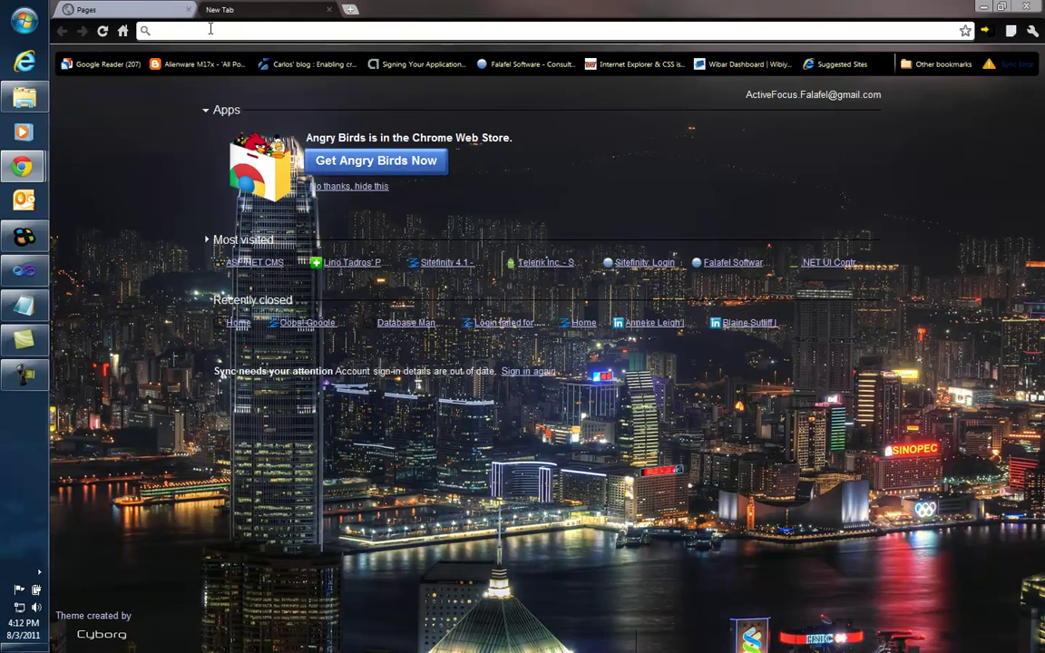
Step: Load windowsazure.com and go to the Management Portal sign-in page
text(windows)
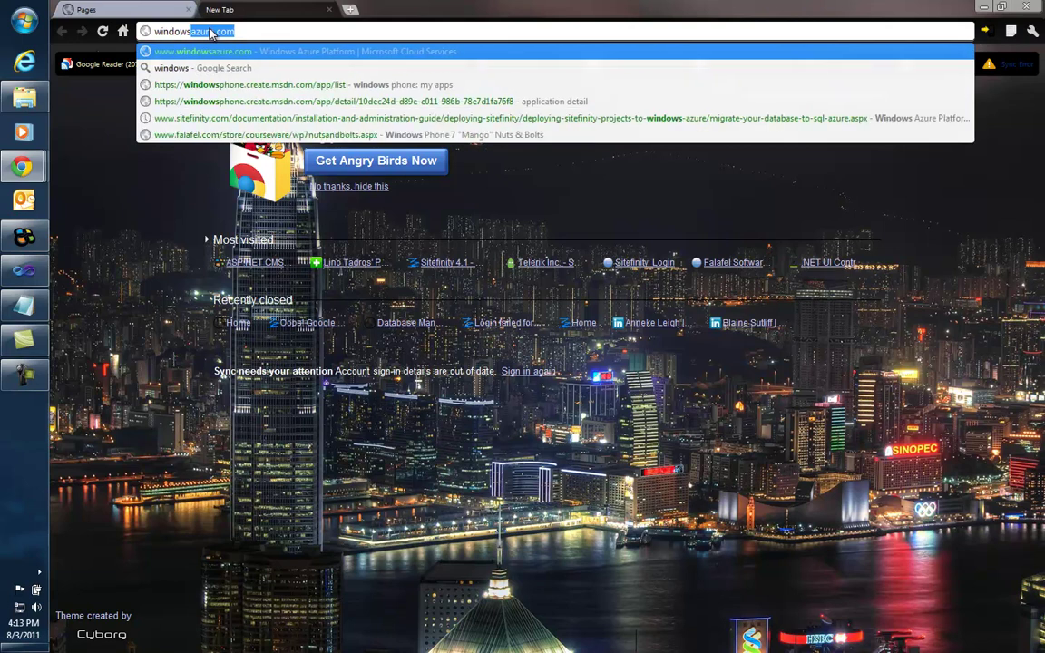
key(Return)
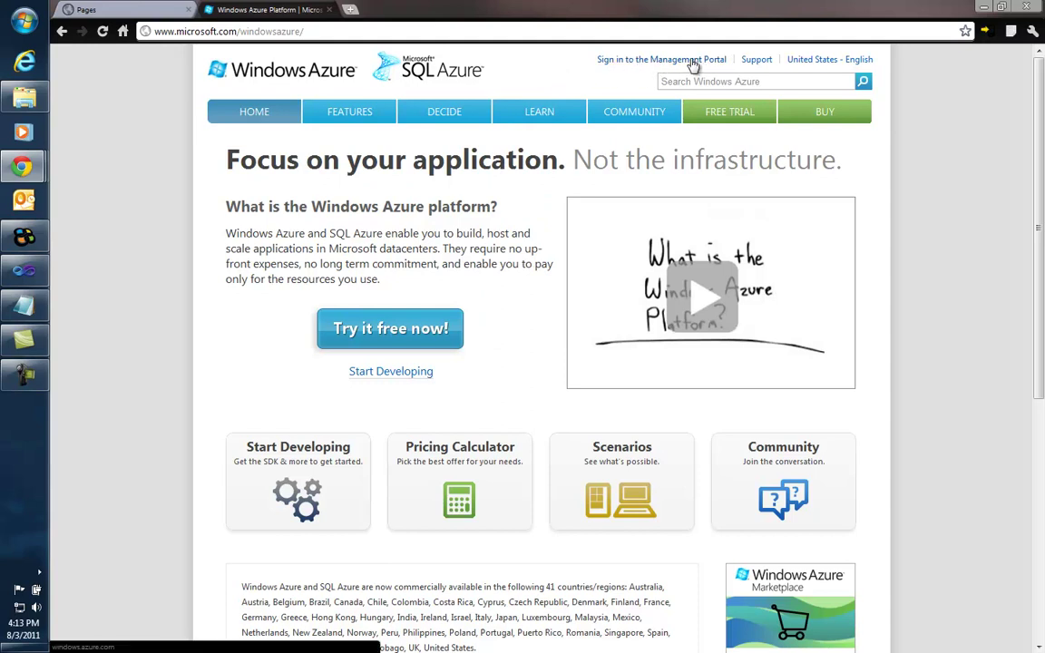
click(692, 60)
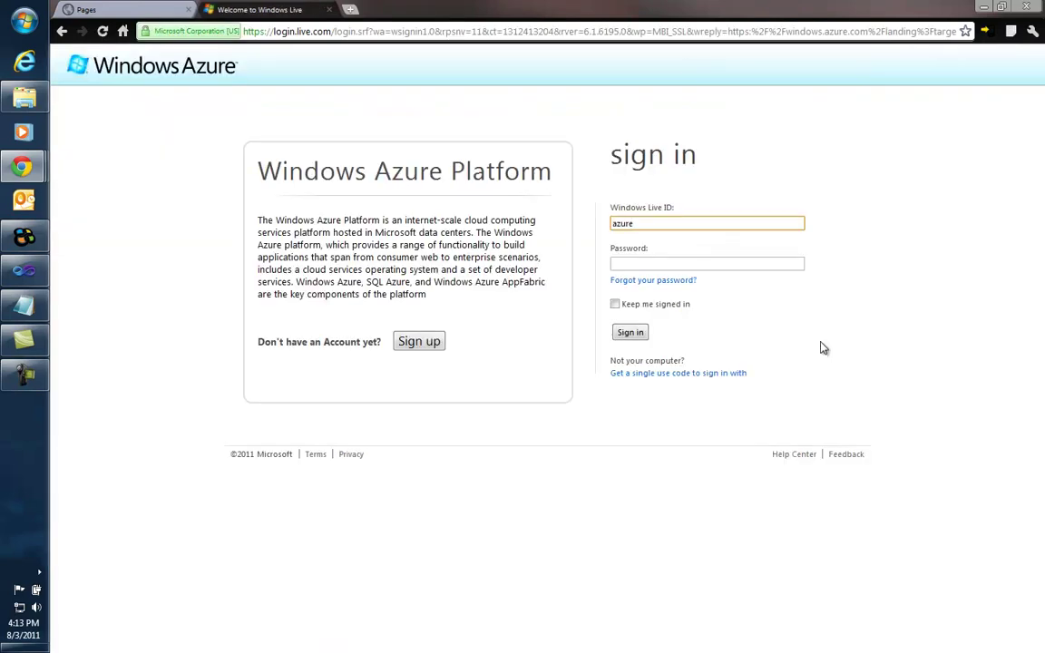
Step: Sign in with the account's Live ID e-mail and password, correcting the password on retry
key(Tab)
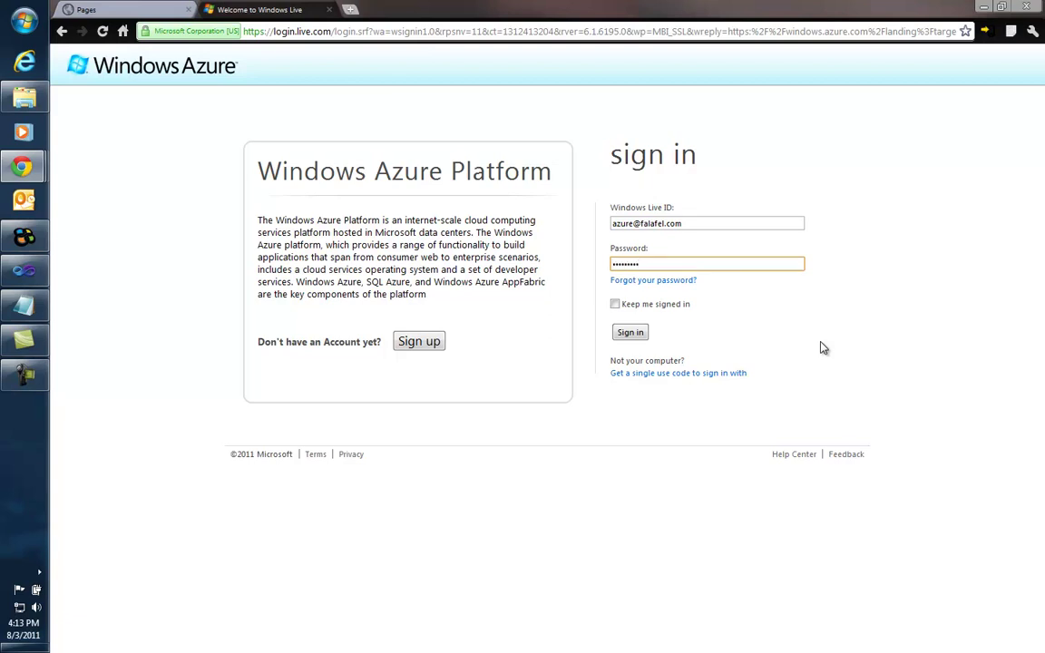
key(BackSpace)
key(BackSpace)
key(BackSpace)
key(BackSpace)
key(BackSpace)
key(BackSpace)
key(BackSpace)
key(BackSpace)
click(629, 333)
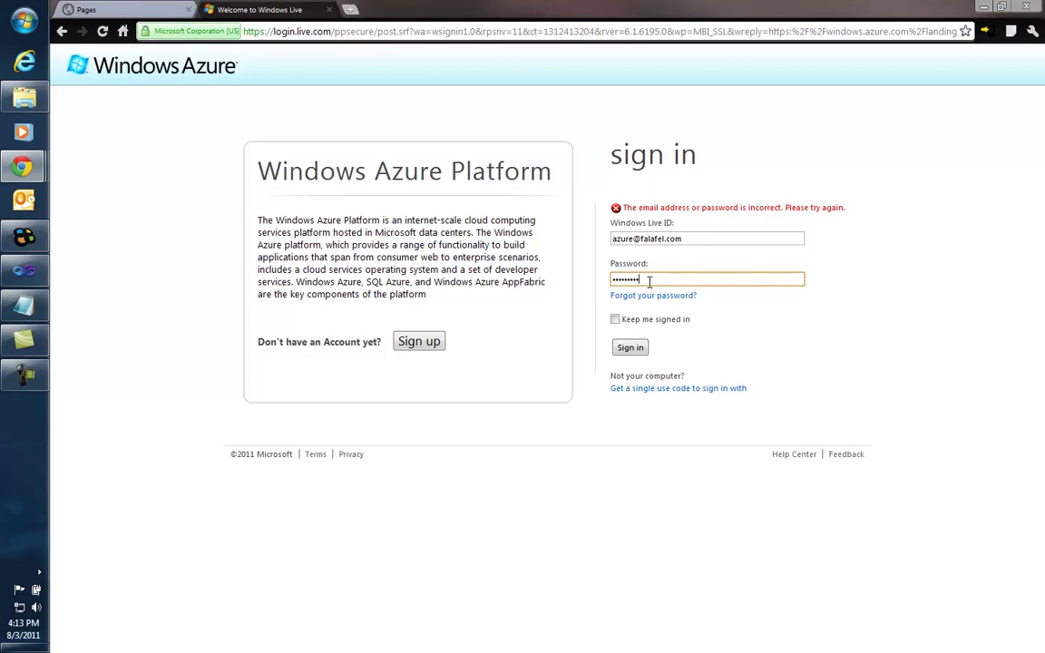
key(Return)
key(Return)
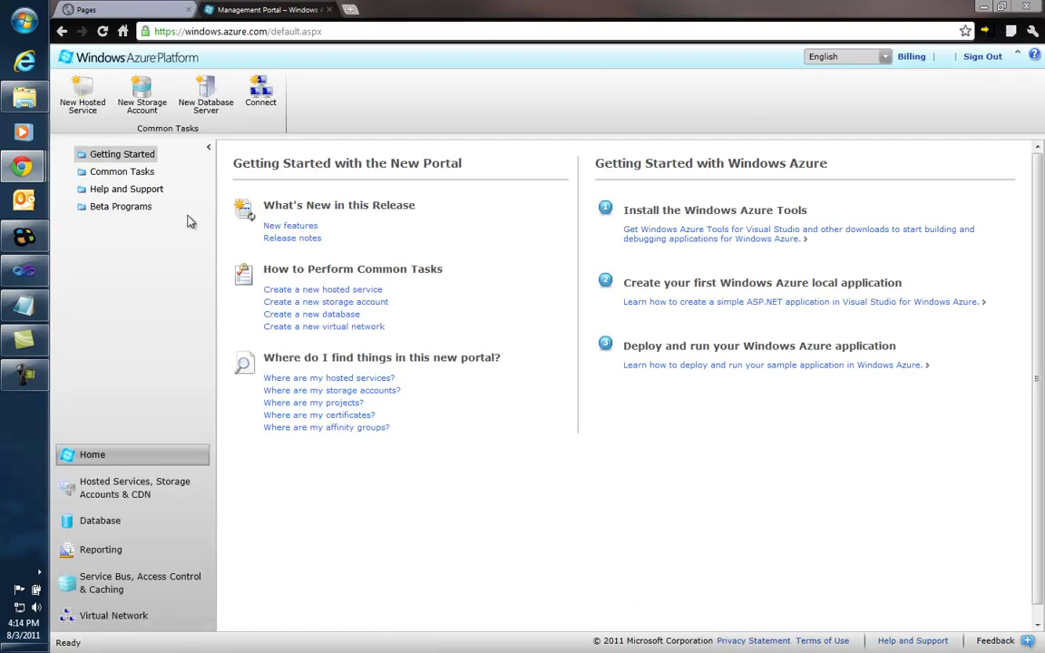
Step: In the Database section, expand the subscription and select the existing SQL Azure server
click(107, 523)
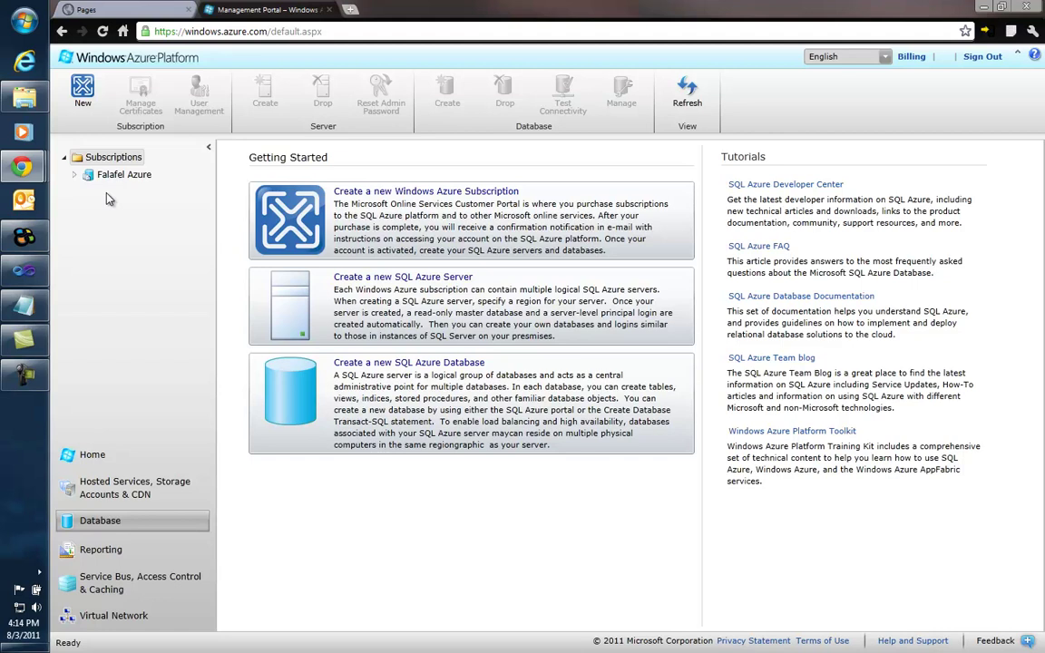
click(77, 177)
click(86, 193)
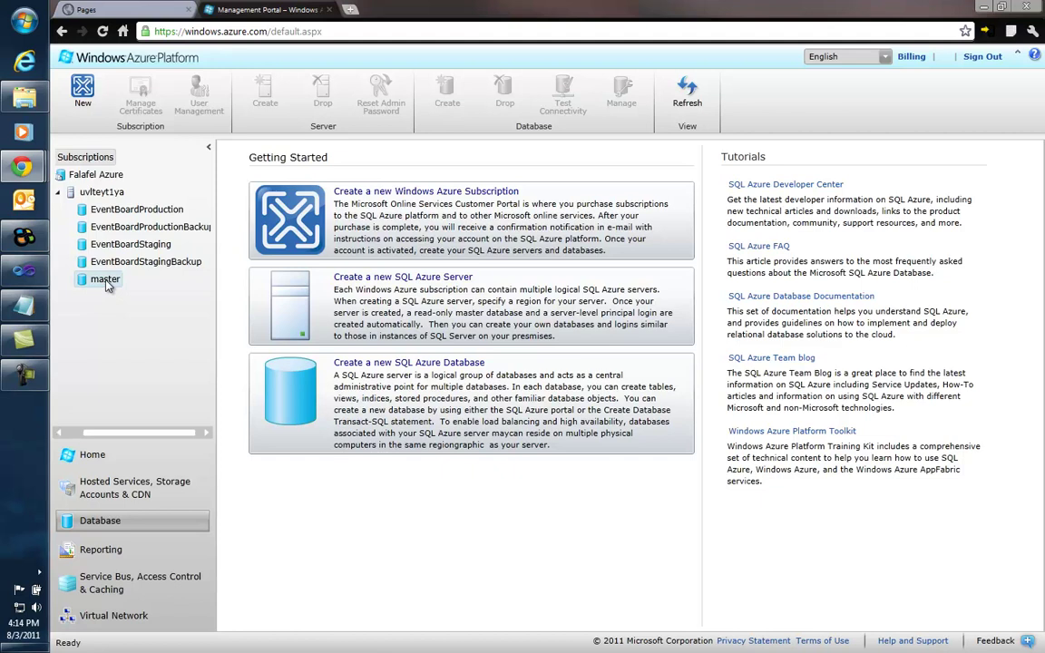
click(98, 191)
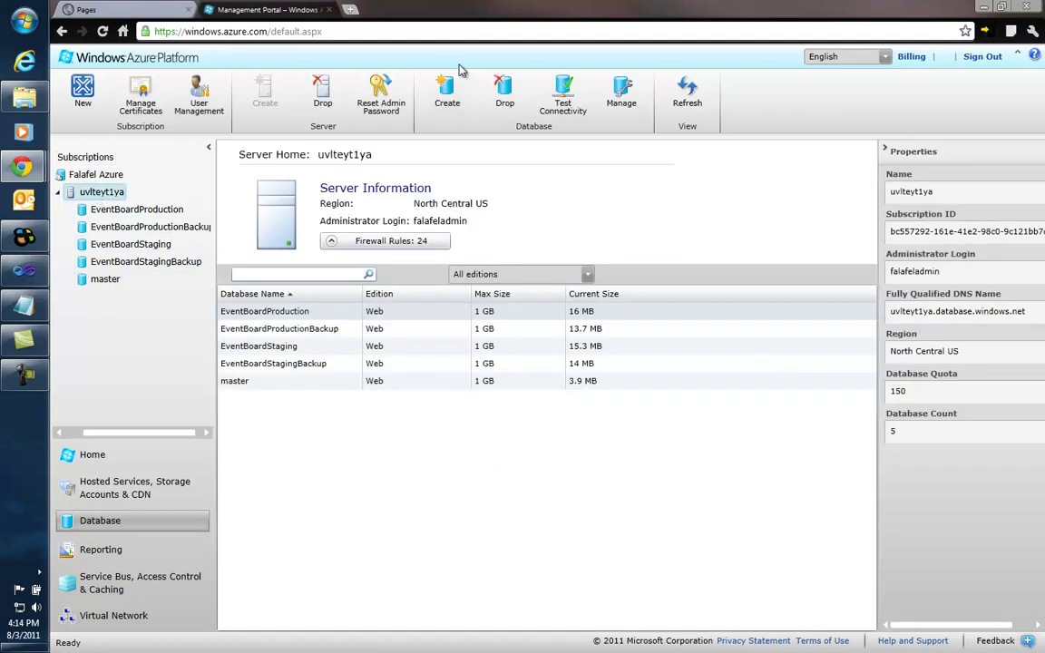
Step: Create the SF4Test database with Web edition and 1 GB maximum size
click(444, 94)
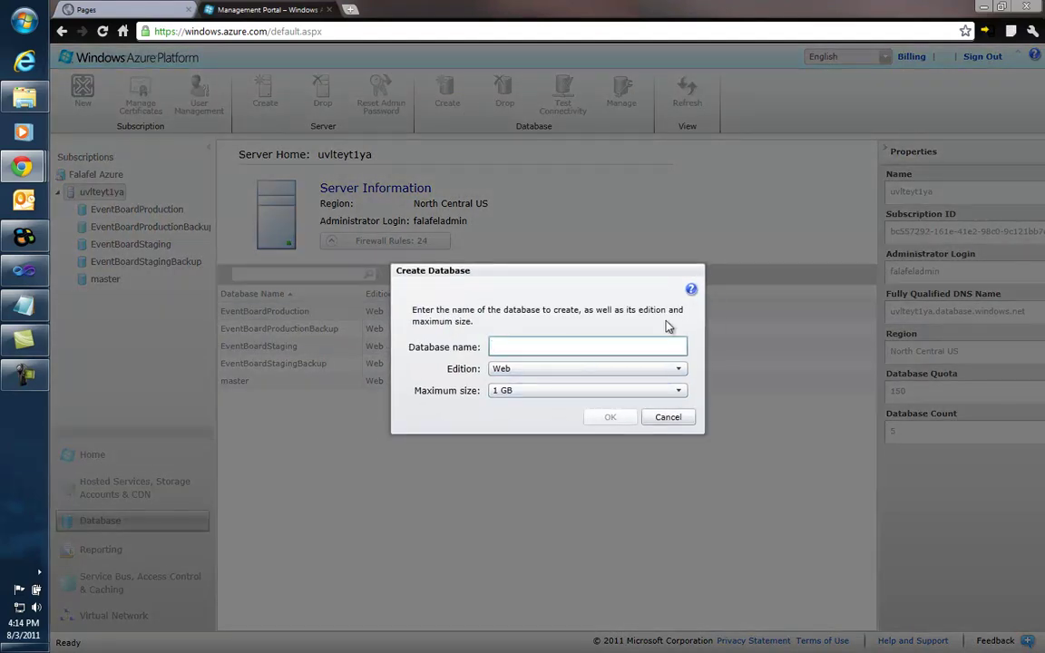
text(SF4Test)
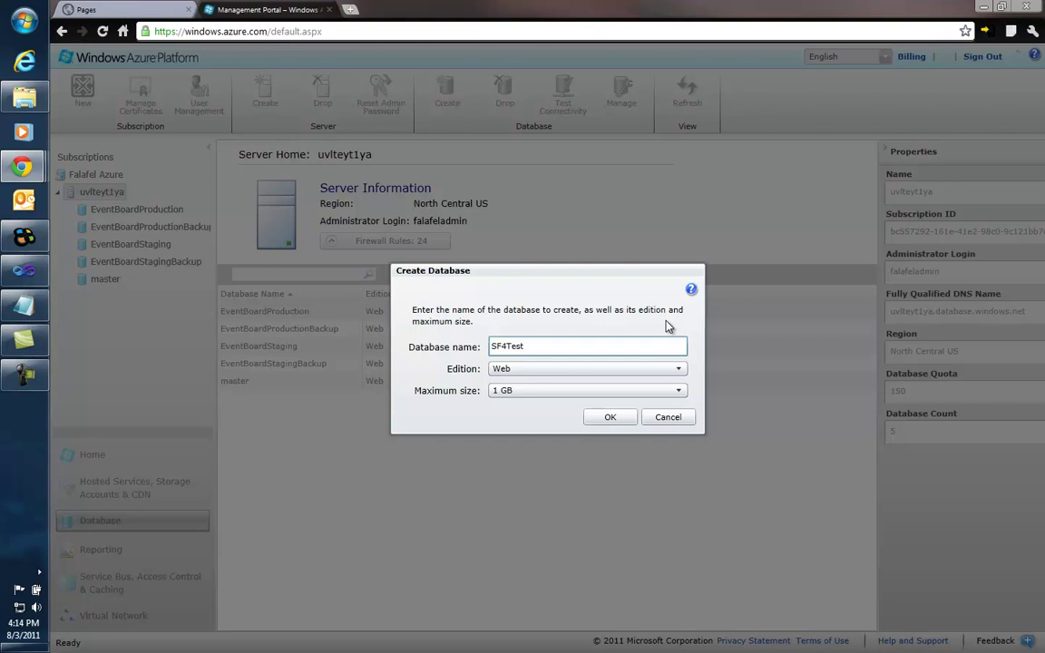
click(526, 369)
click(525, 369)
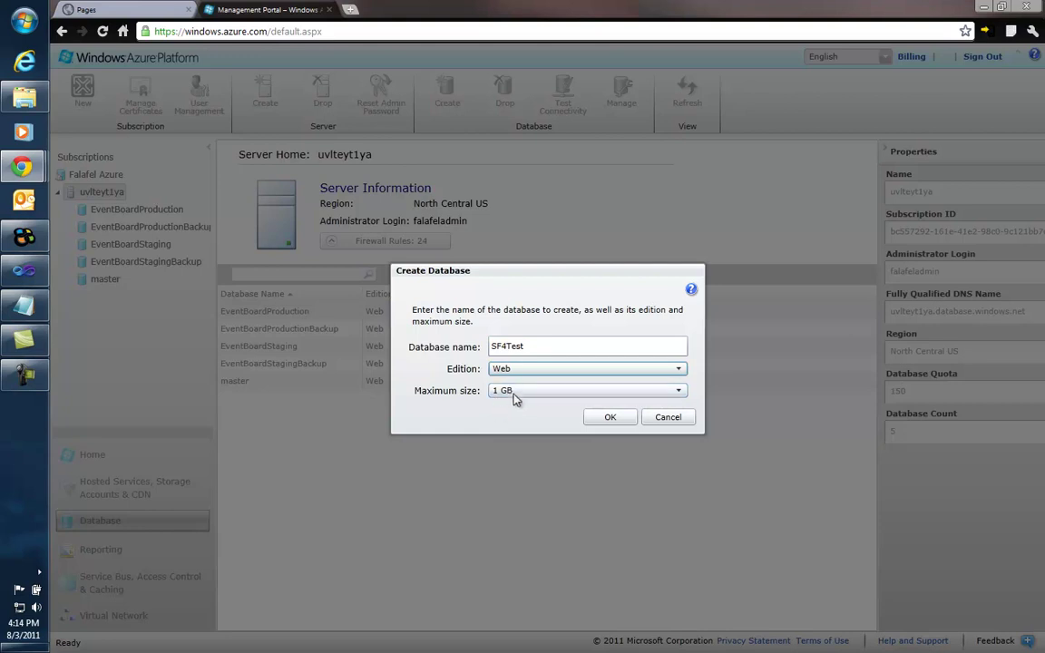
click(513, 393)
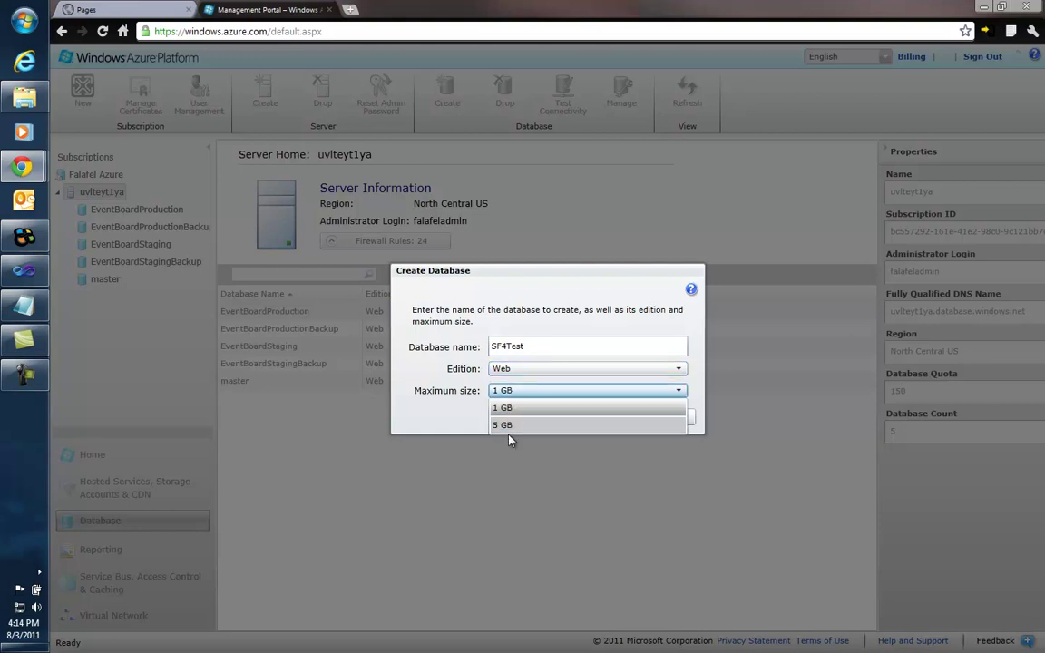
click(522, 371)
click(522, 372)
click(510, 403)
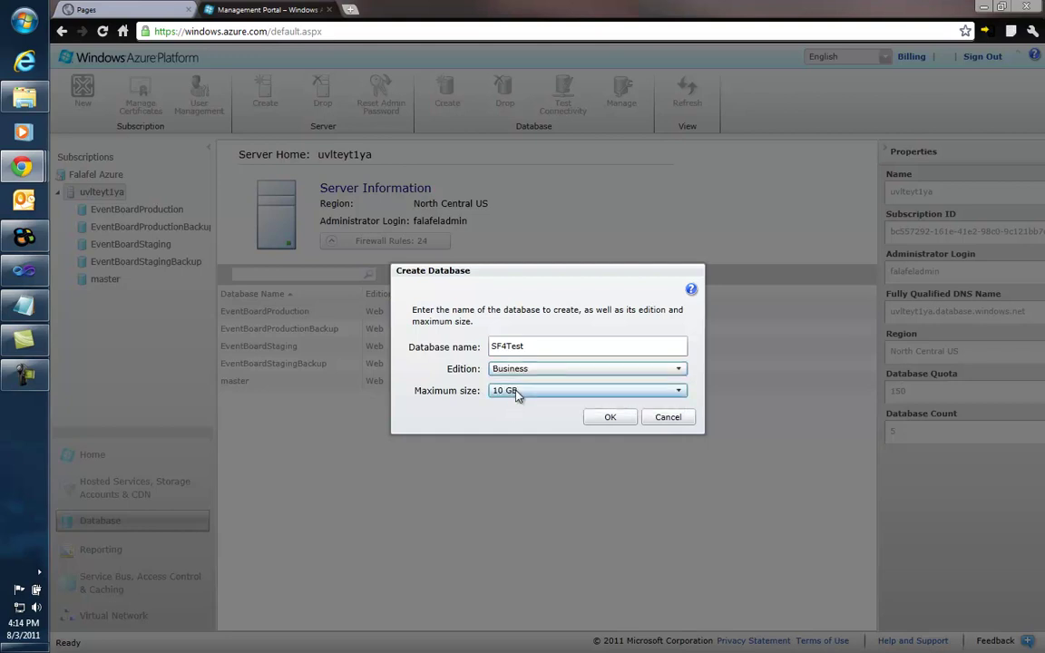
click(520, 391)
click(524, 388)
click(526, 368)
click(509, 388)
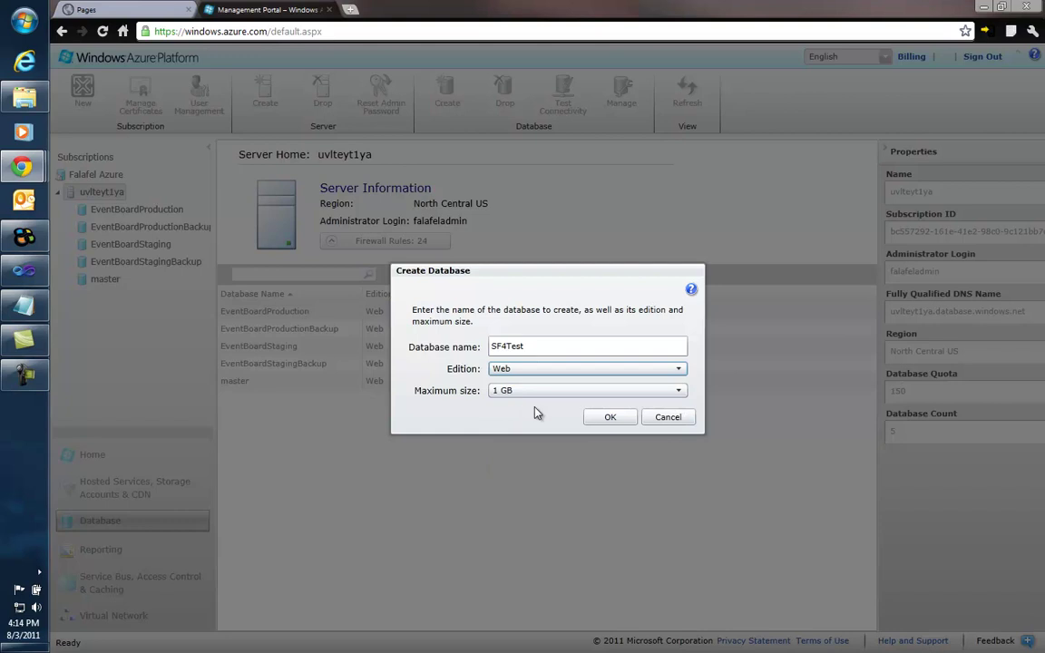
click(615, 419)
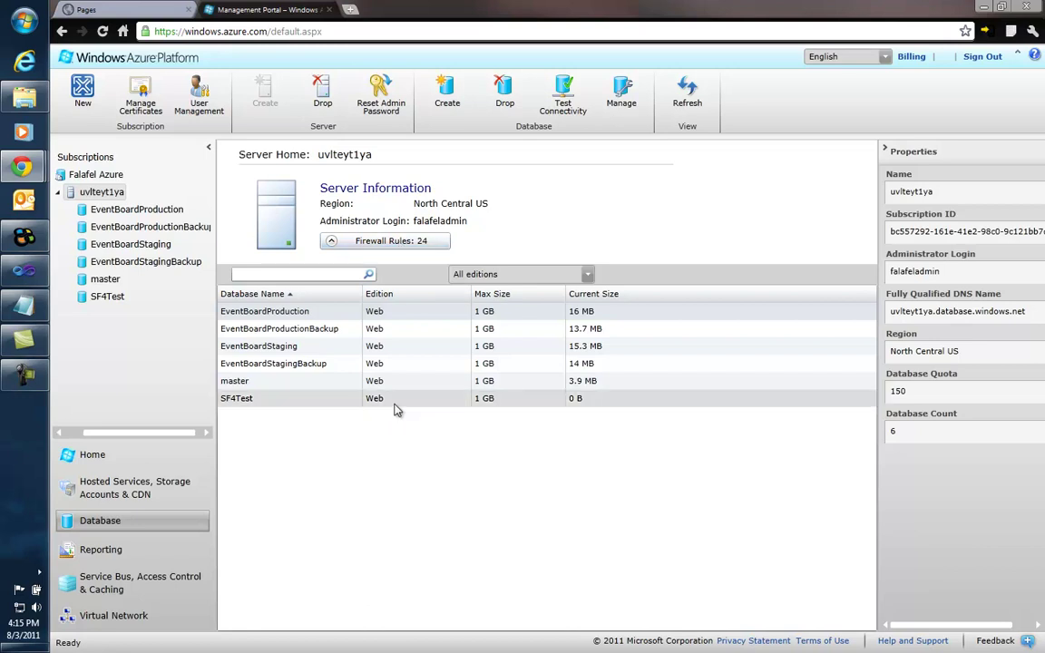
click(386, 242)
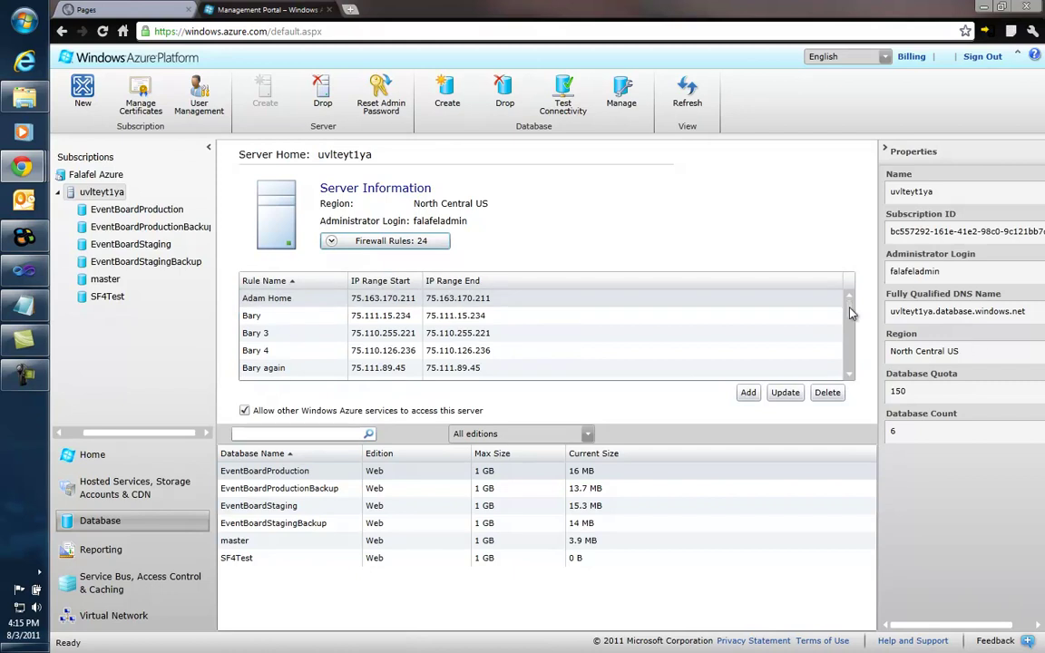
scroll(771, 291, down, 5)
scroll(857, 343, down, 3)
scroll(774, 347, up, 10)
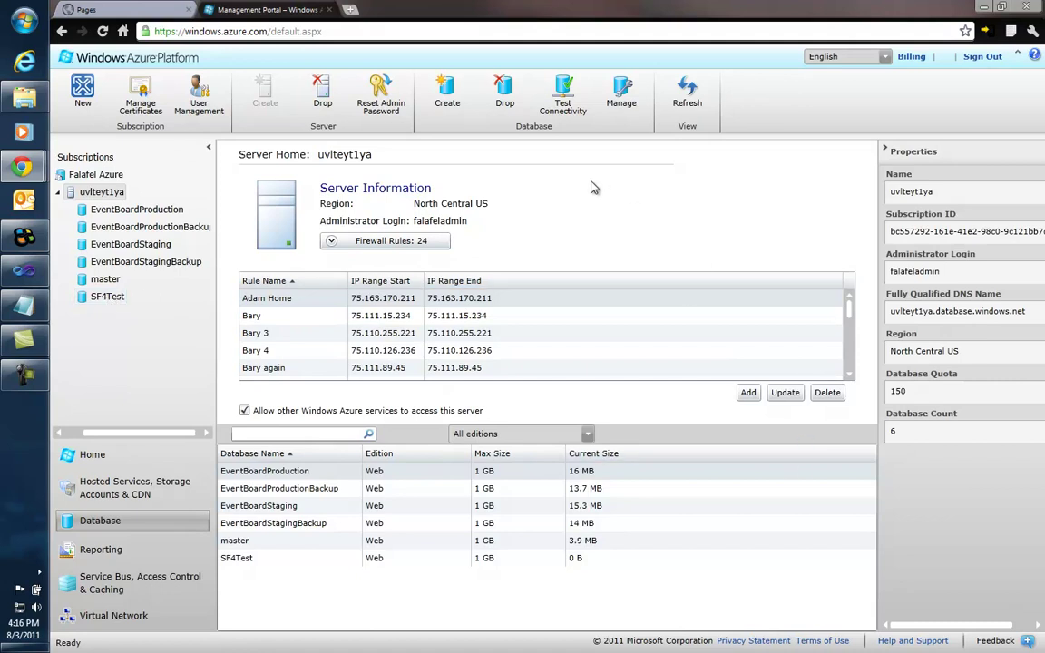
click(354, 237)
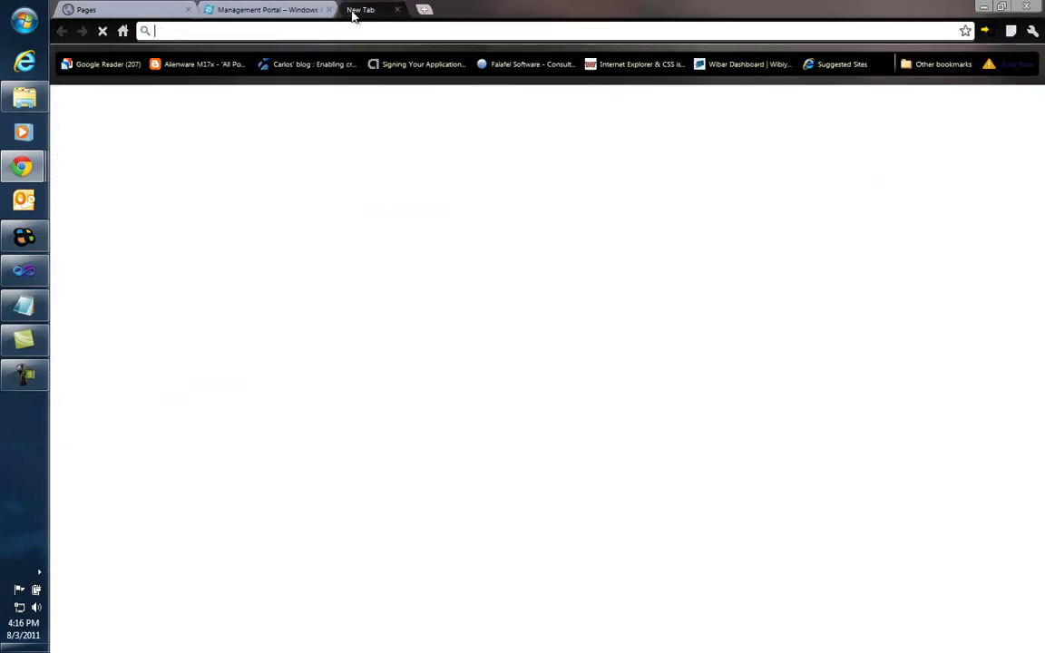
Step: Load the sqlazuremw.codeplex.com project page in a new tab and show the downloaded release zip's contents
click(350, 10)
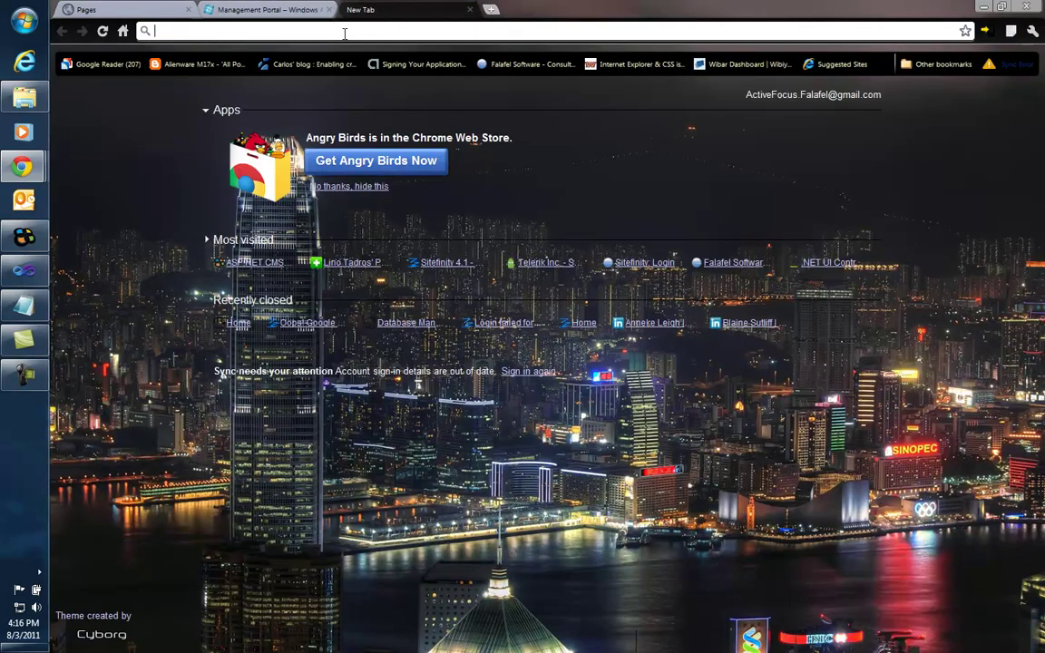
text(http://sqlazuremw.codeplex.com/)
key(Return)
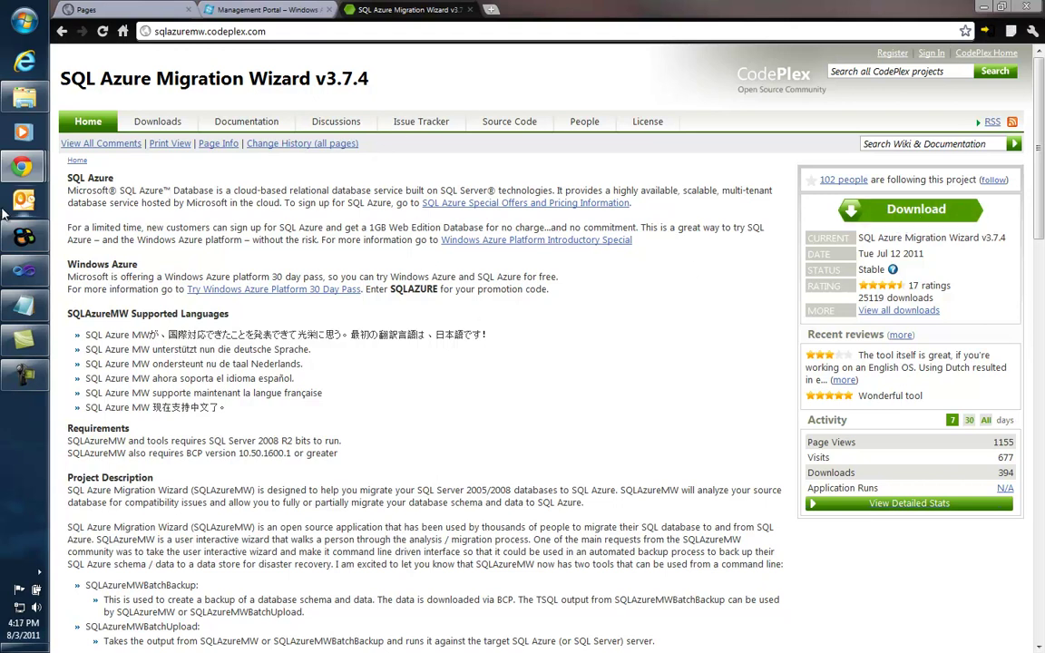
click(32, 100)
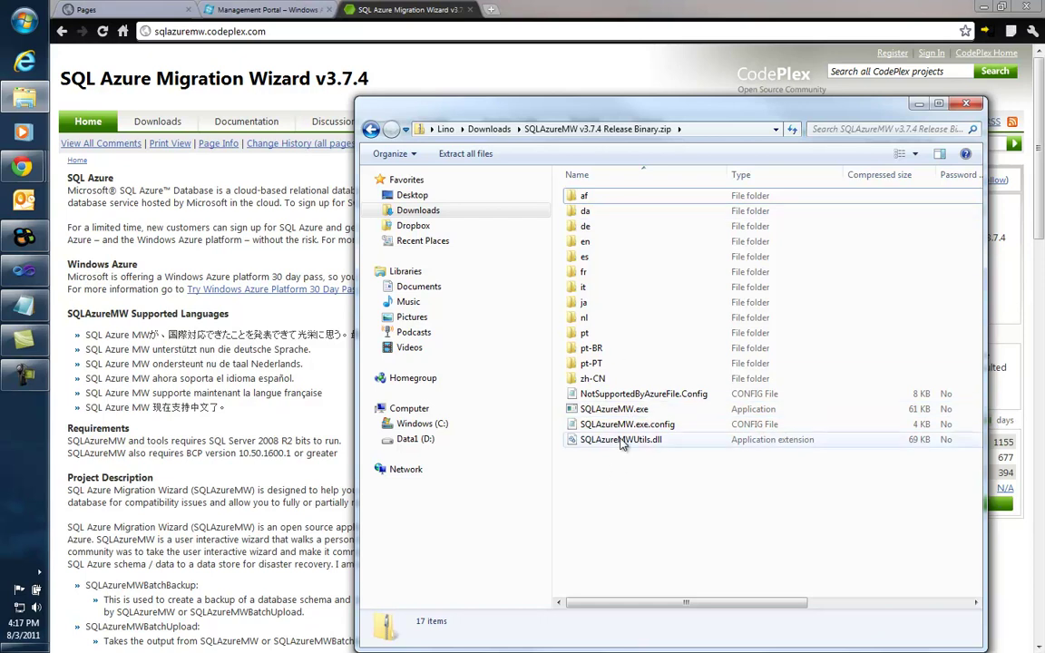
Step: Run SQLAzureMW.exe from the v3.7.4 Release Binary folder and select SQL Database under Analyze / Migrate
click(481, 129)
double_click(633, 198)
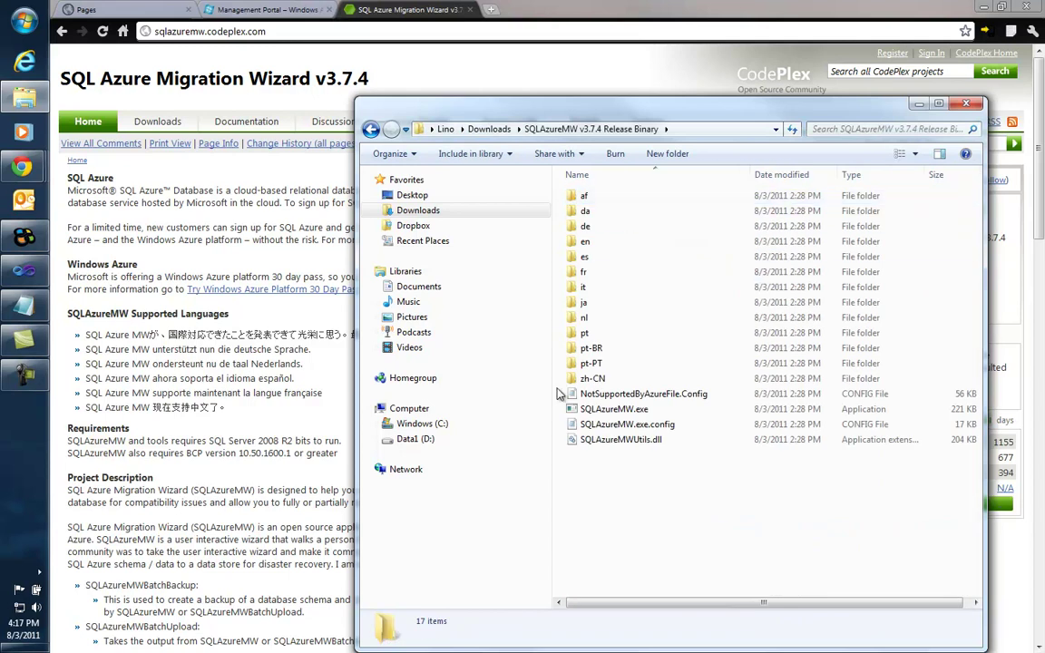
double_click(626, 413)
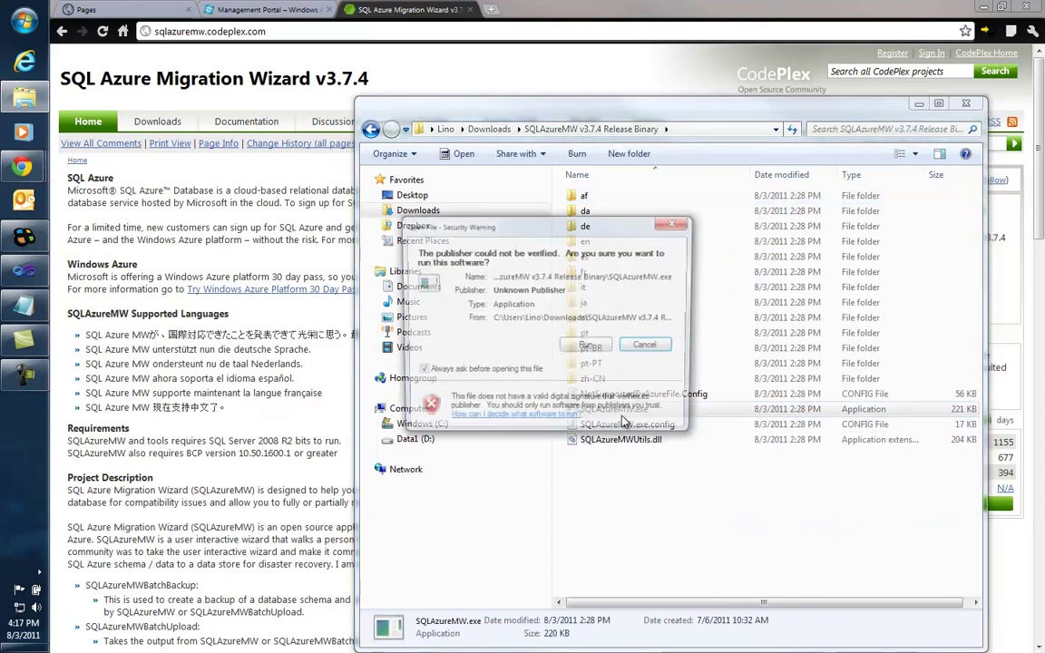
click(589, 350)
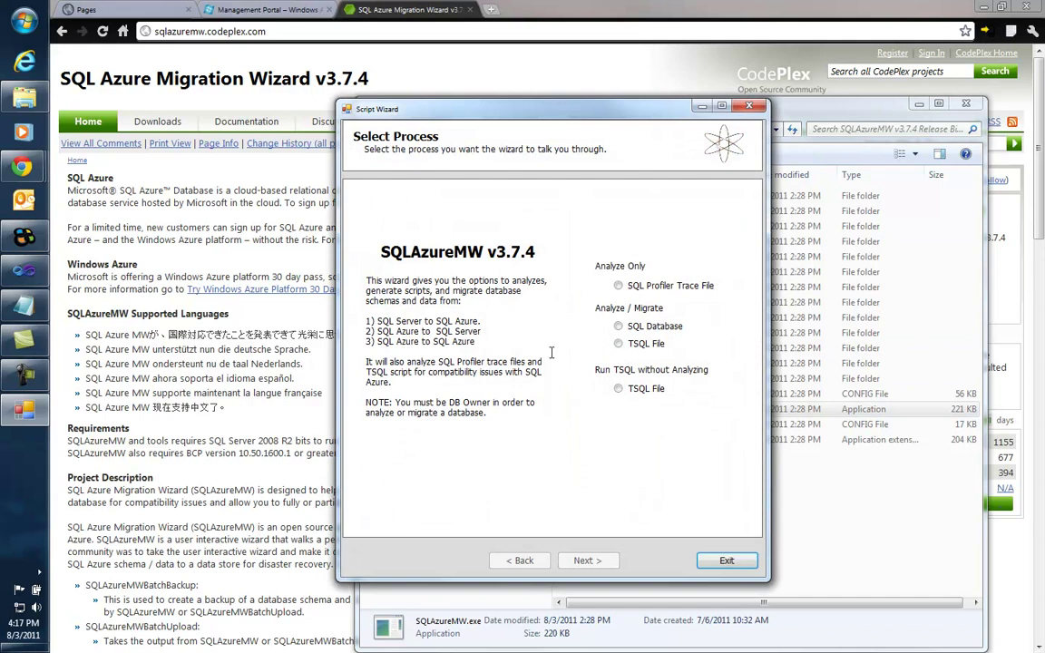
click(621, 328)
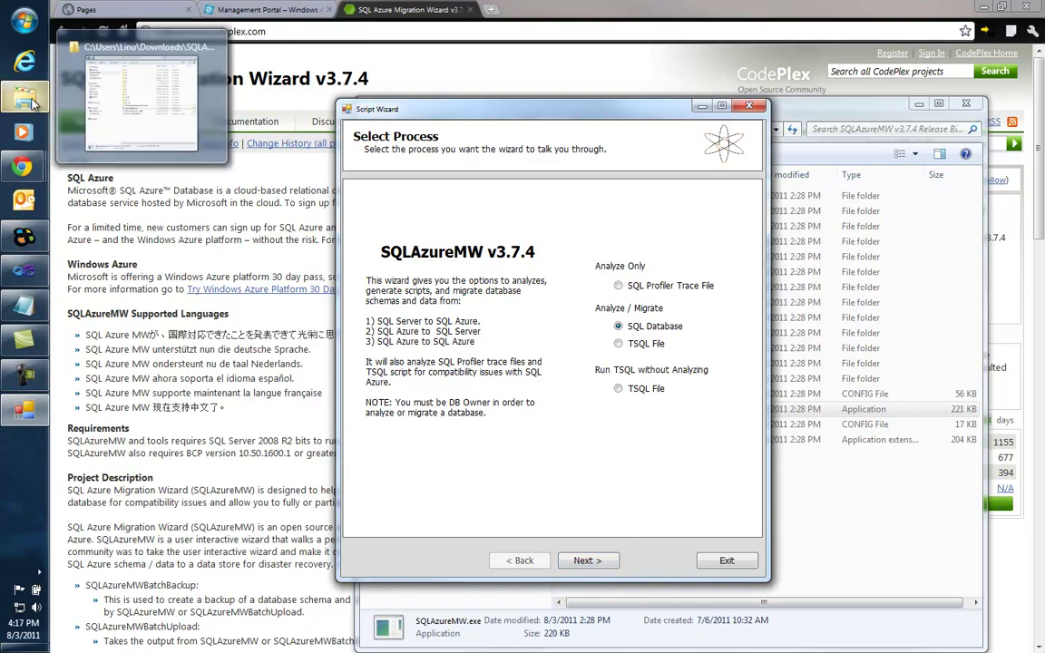
Step: Open a new Explorer window and browse the C: drive into Program Files (x86)
click(30, 100)
click(30, 101)
right_click(27, 100)
click(117, 211)
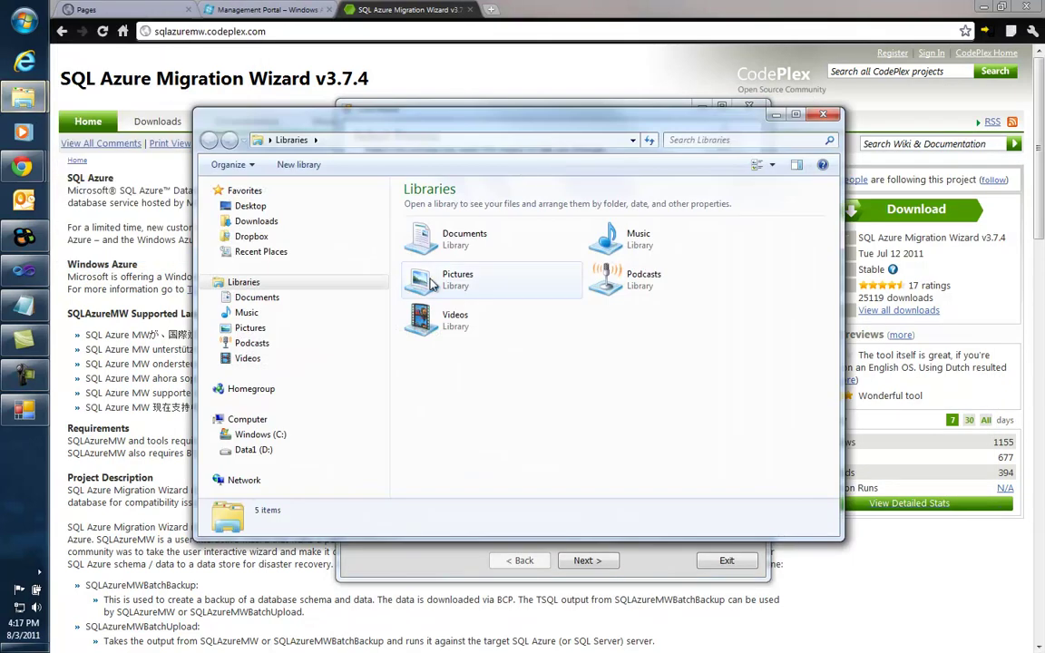
click(260, 434)
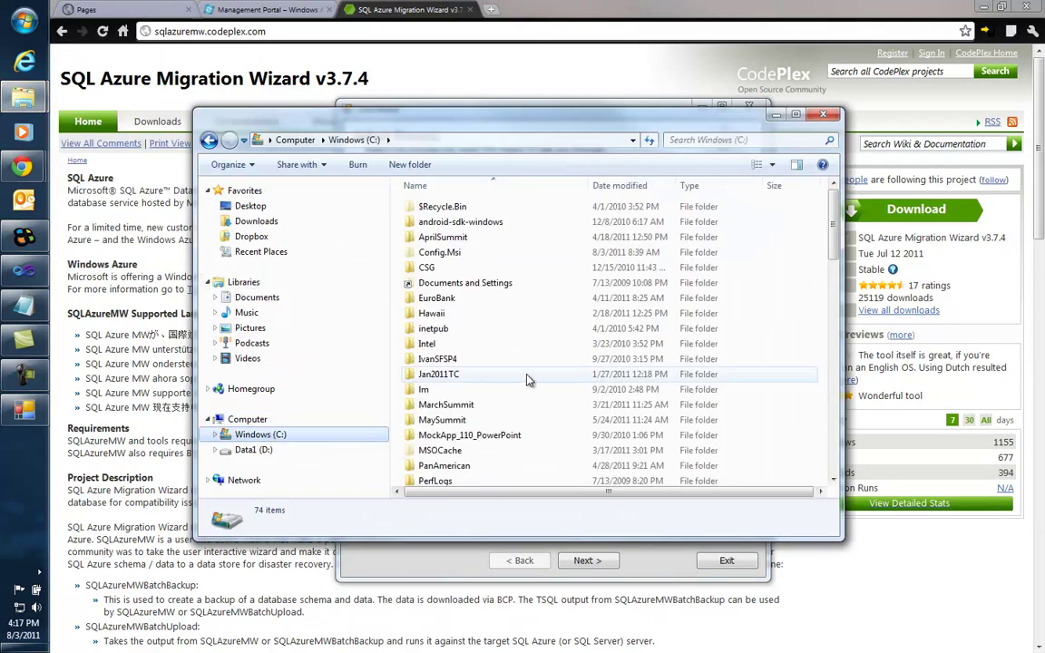
click(511, 423)
scroll(511, 427, down, 5)
click(474, 296)
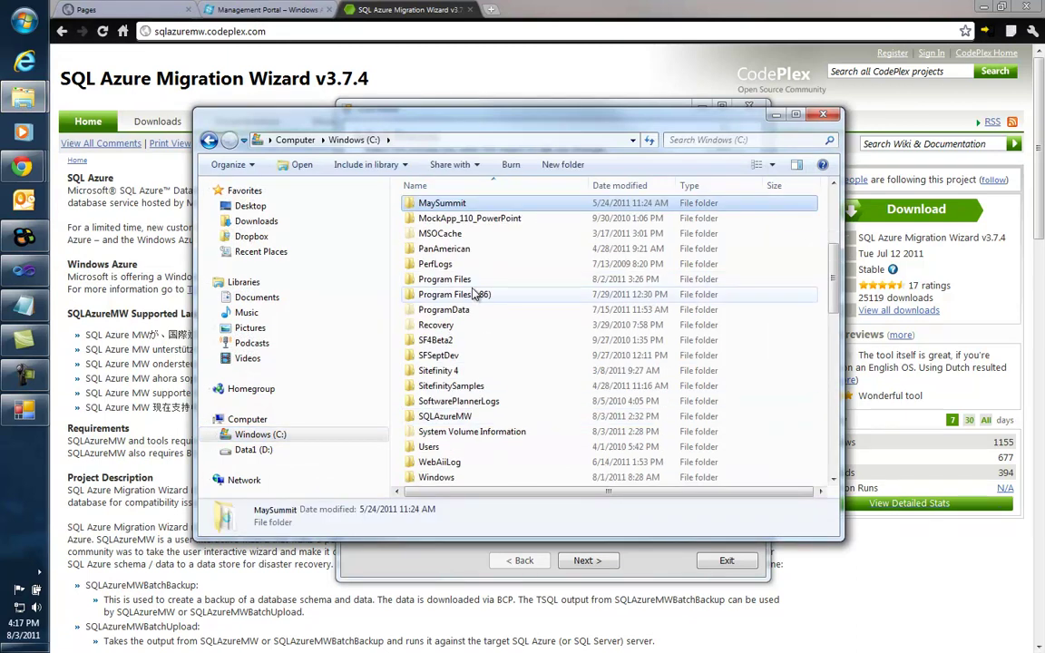
double_click(475, 296)
Step: Navigate telerik > Sitefinity 4.1 > Projects > testAzure > App_Data and select Sitefinity.mdf
scroll(472, 309, down, 15)
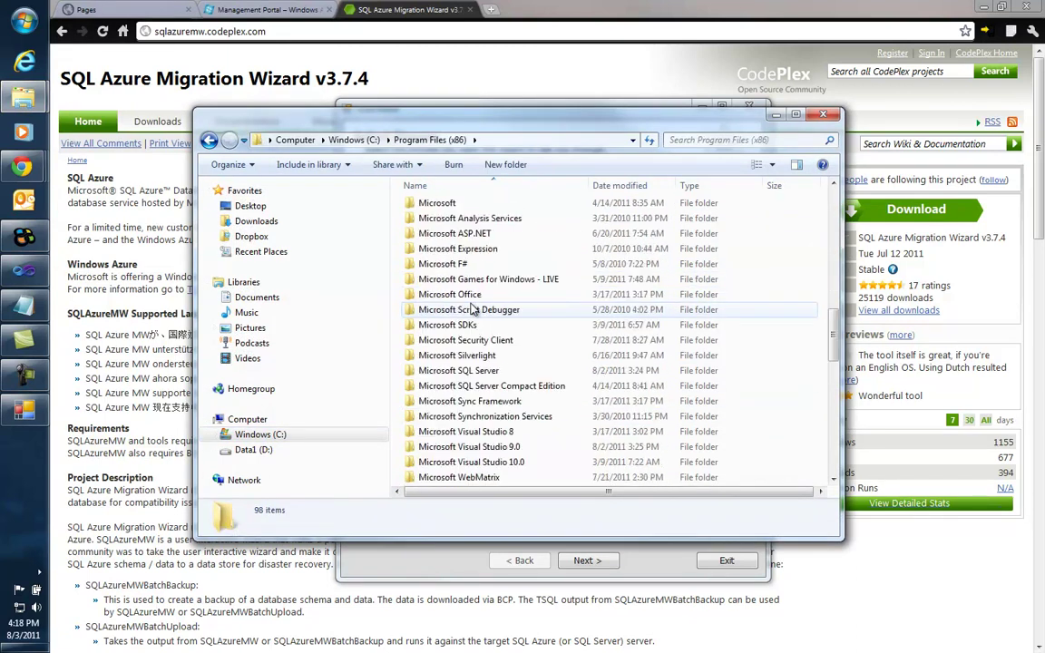
scroll(467, 304, down, 3)
double_click(458, 368)
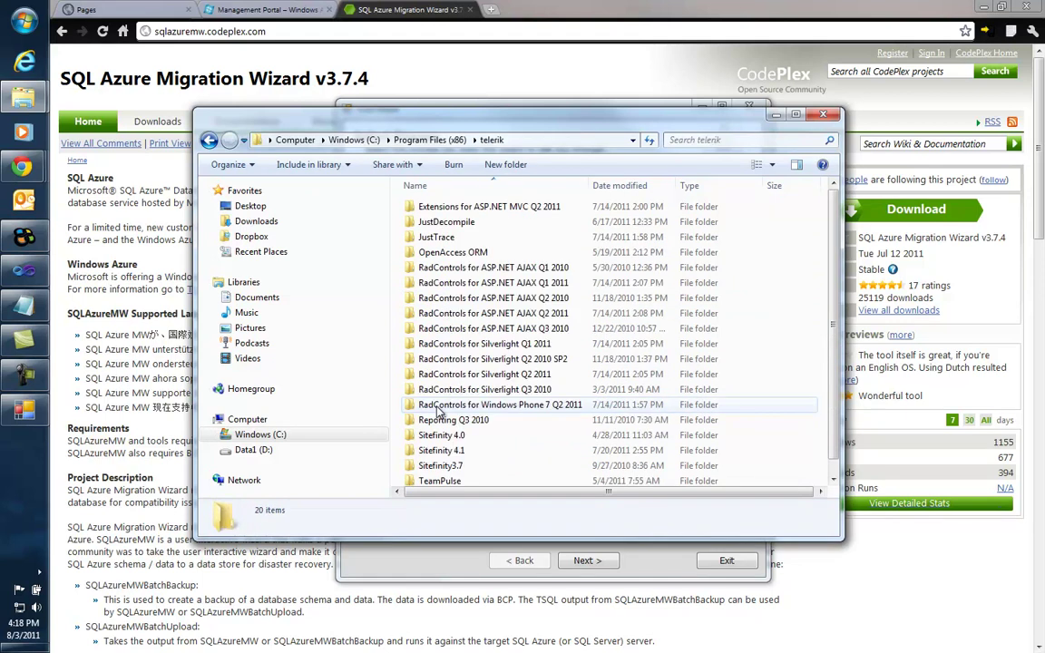
scroll(457, 344, down, 1)
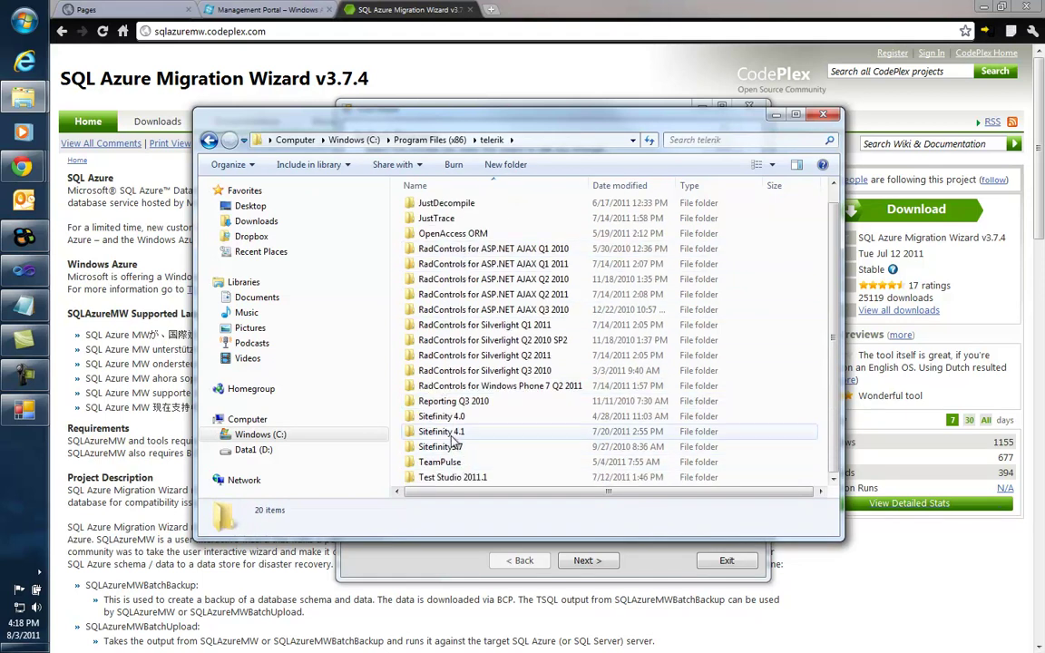
double_click(454, 432)
double_click(431, 234)
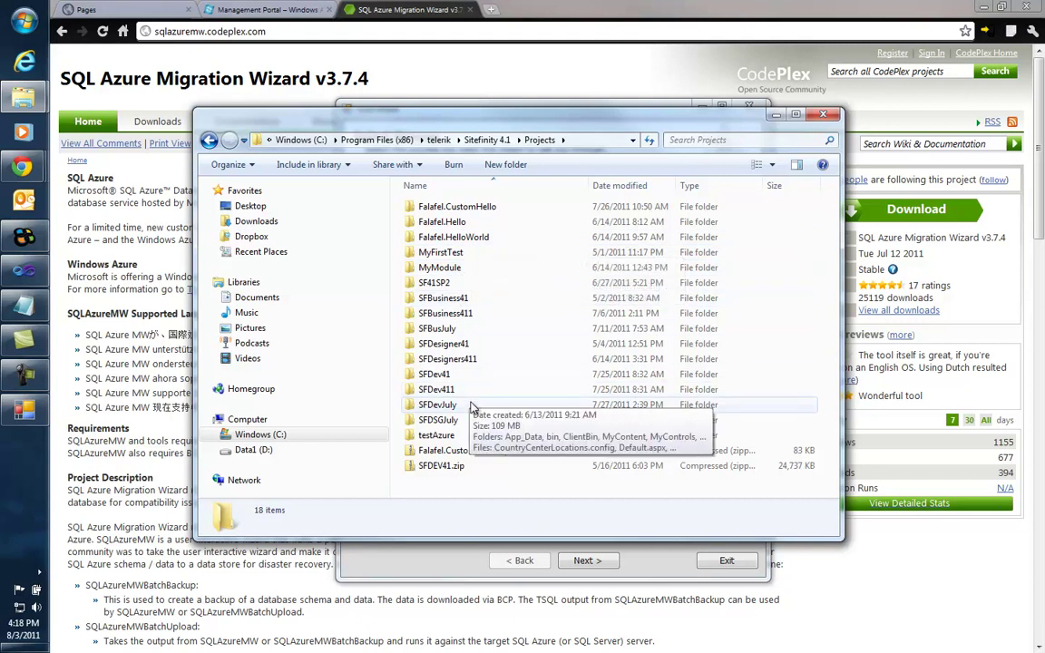
click(437, 435)
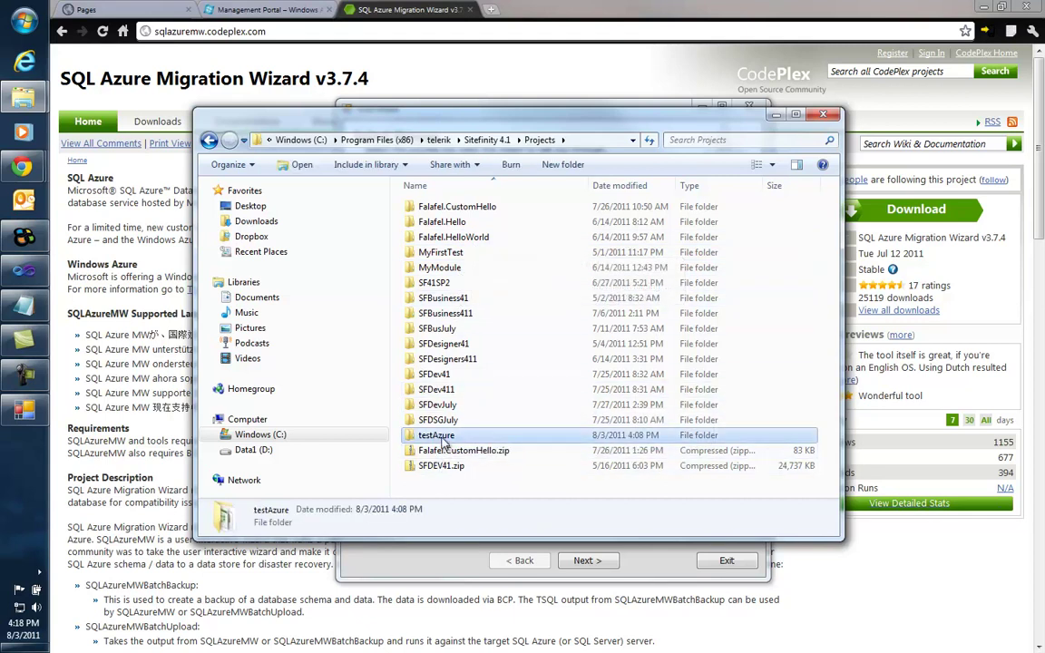
double_click(443, 433)
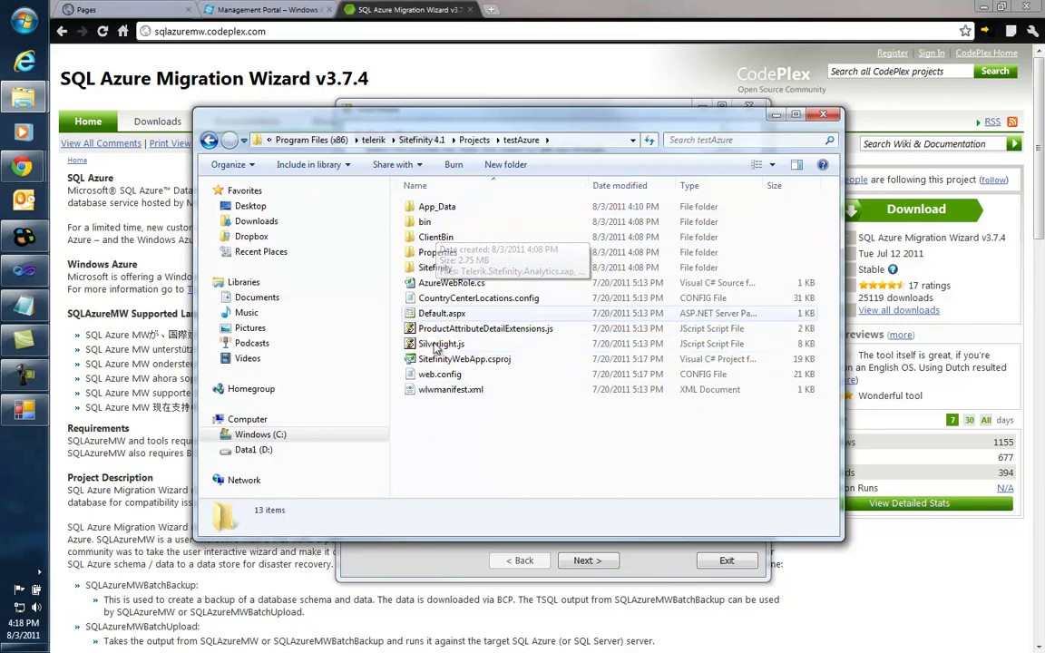
double_click(439, 207)
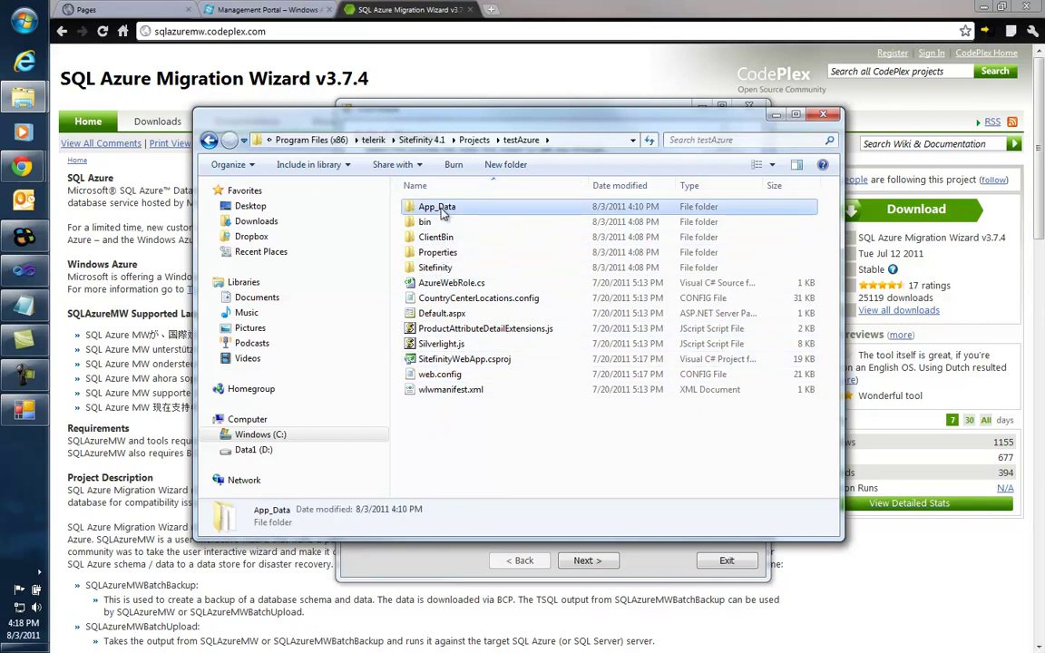
click(434, 237)
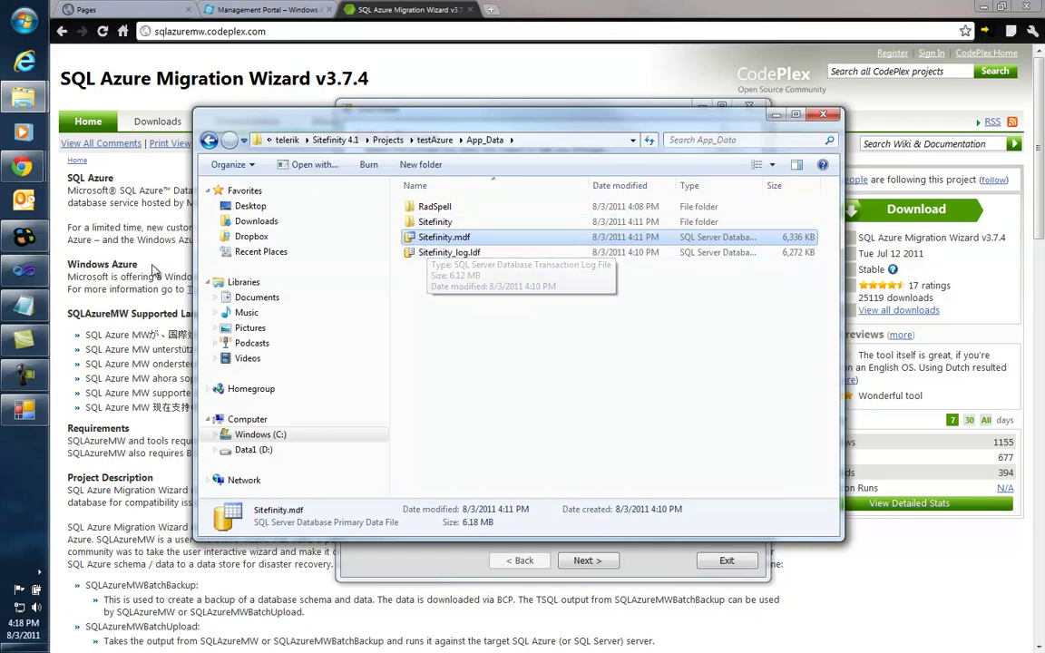
Step: Launch SQL Server Management Studio, connect to the (local) server, and expand its Databases
click(31, 26)
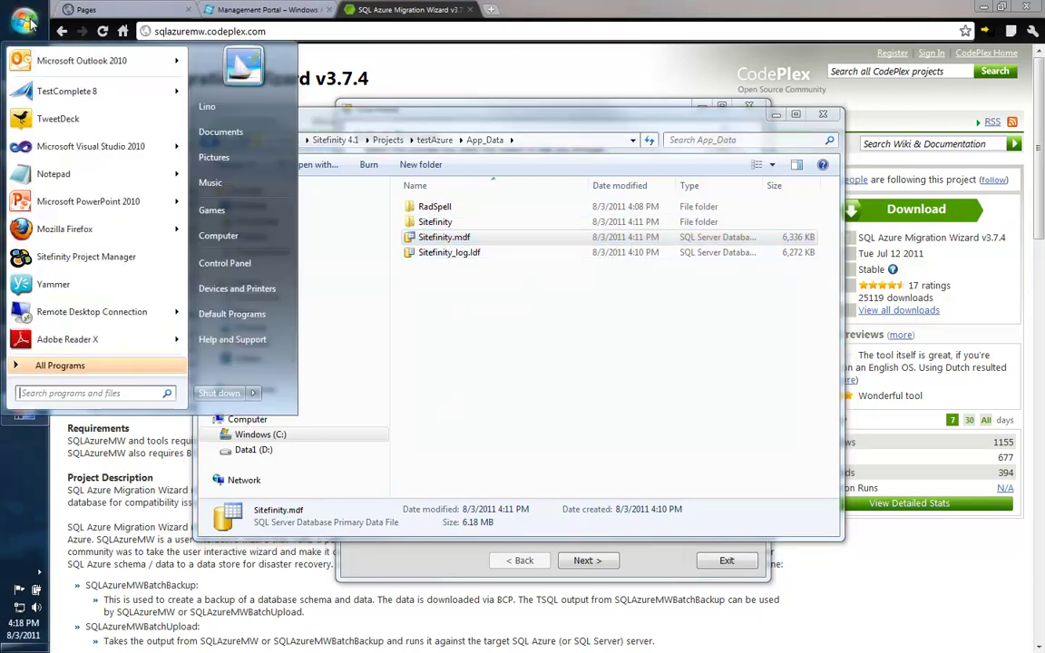
text(sql)
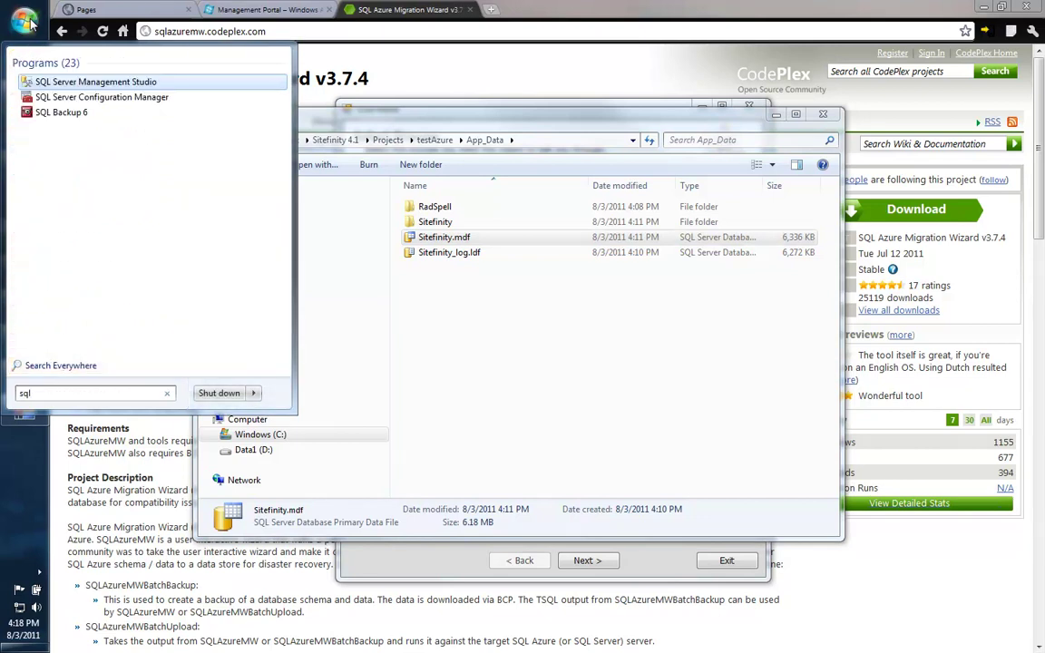
click(143, 84)
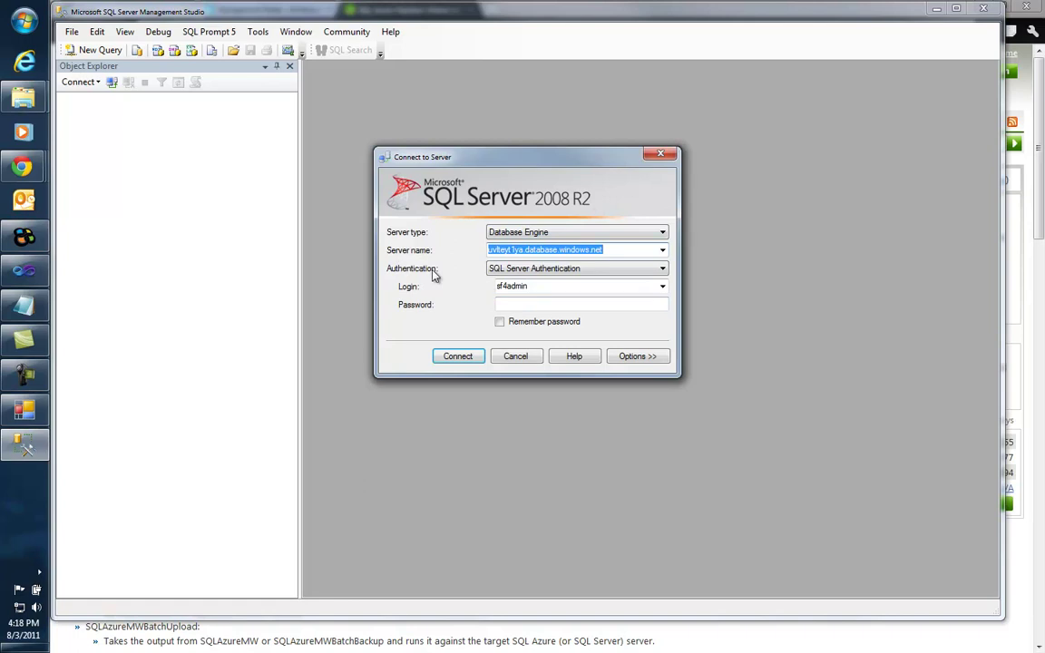
click(662, 250)
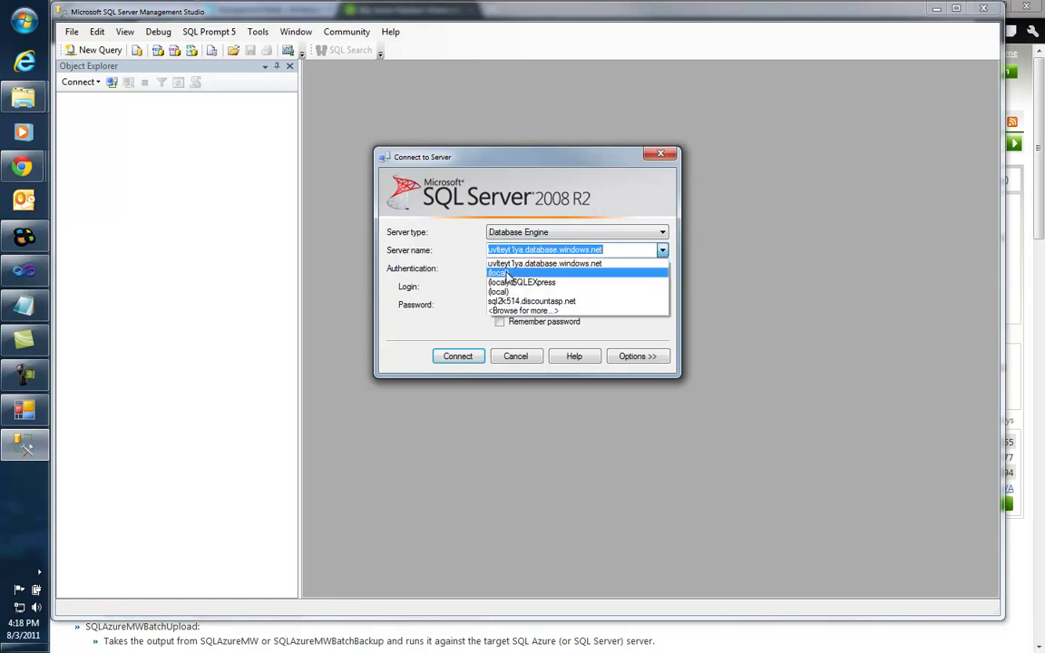
click(508, 275)
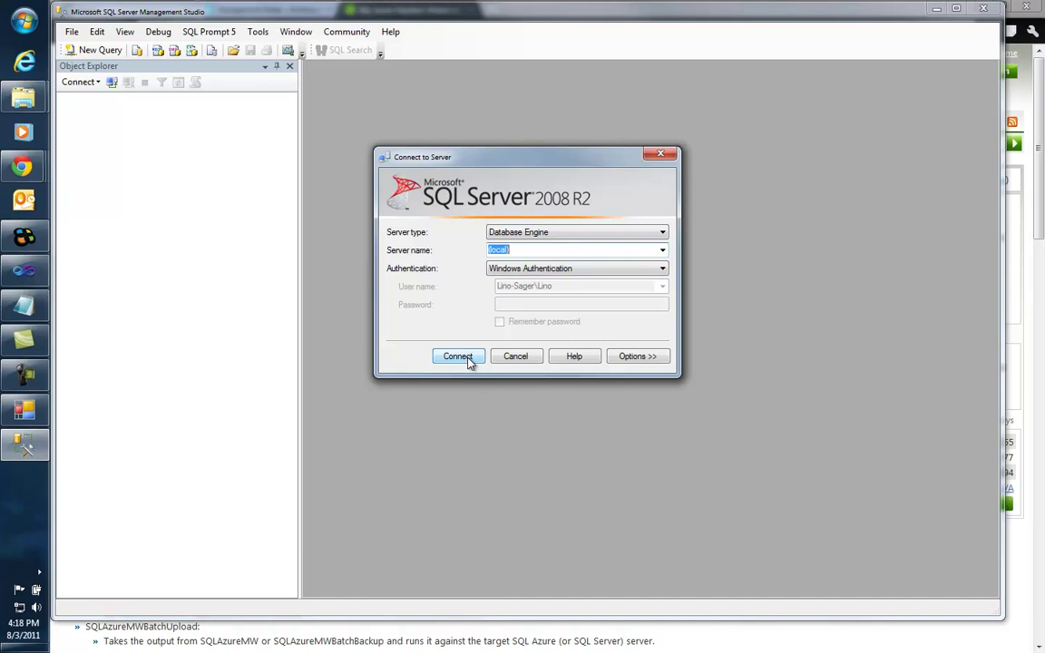
click(469, 361)
click(79, 113)
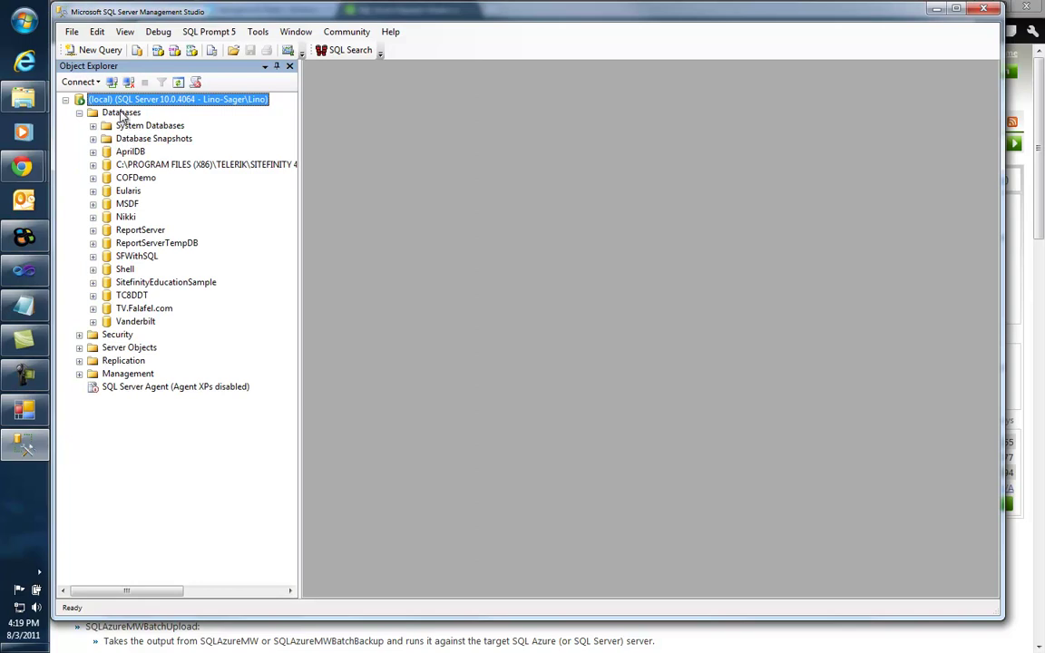
Step: Start attaching a database and pick testAzure's App_Data\Sitefinity.mdf in the file browser
right_click(123, 113)
click(163, 137)
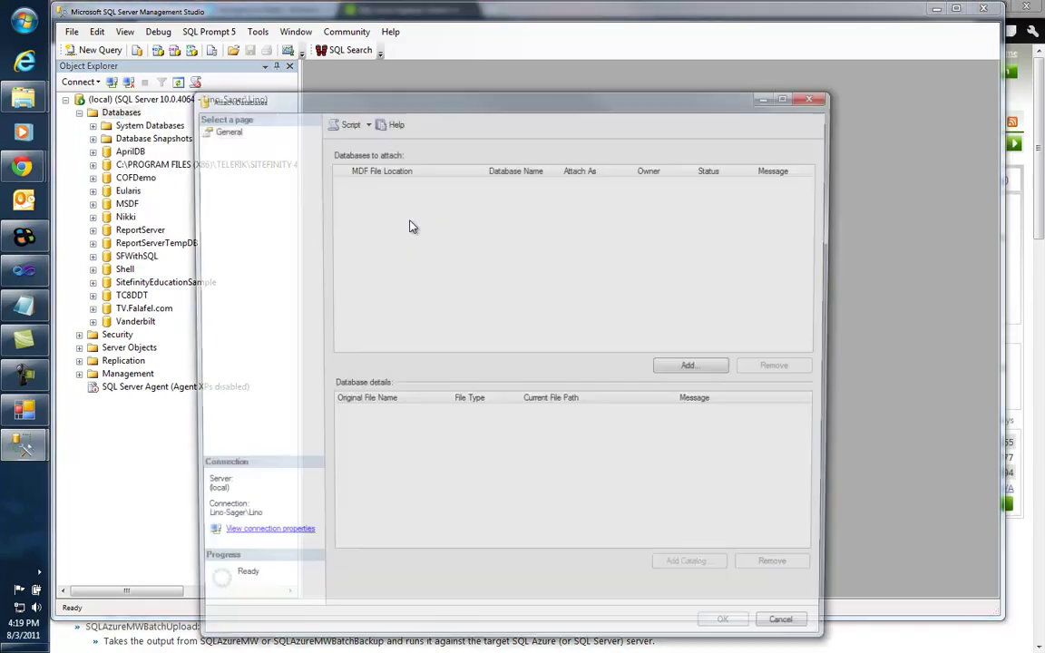
click(695, 368)
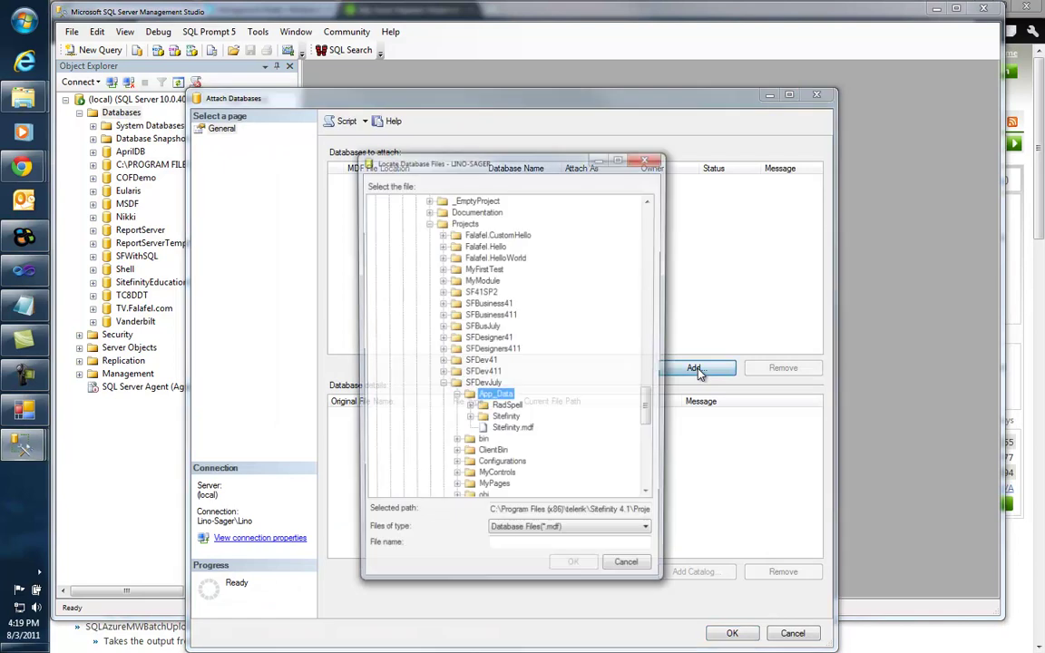
click(441, 385)
click(441, 408)
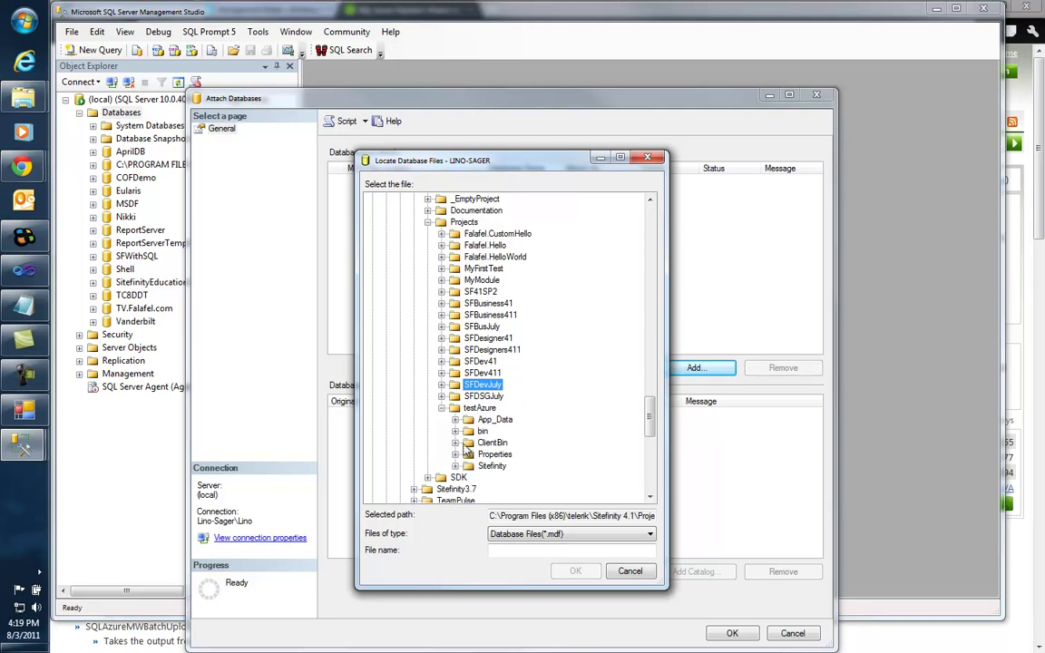
click(455, 419)
click(513, 455)
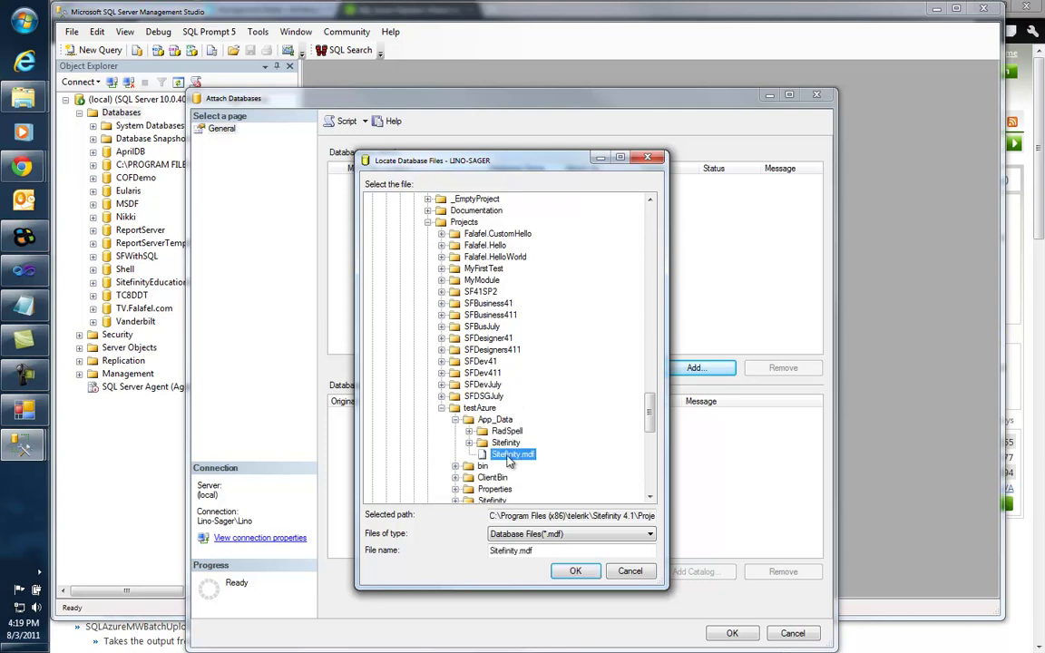
Step: Confirm the file, dismiss the 5123 file-in-use error, and bring Sitefinity Project Manager forward
click(575, 571)
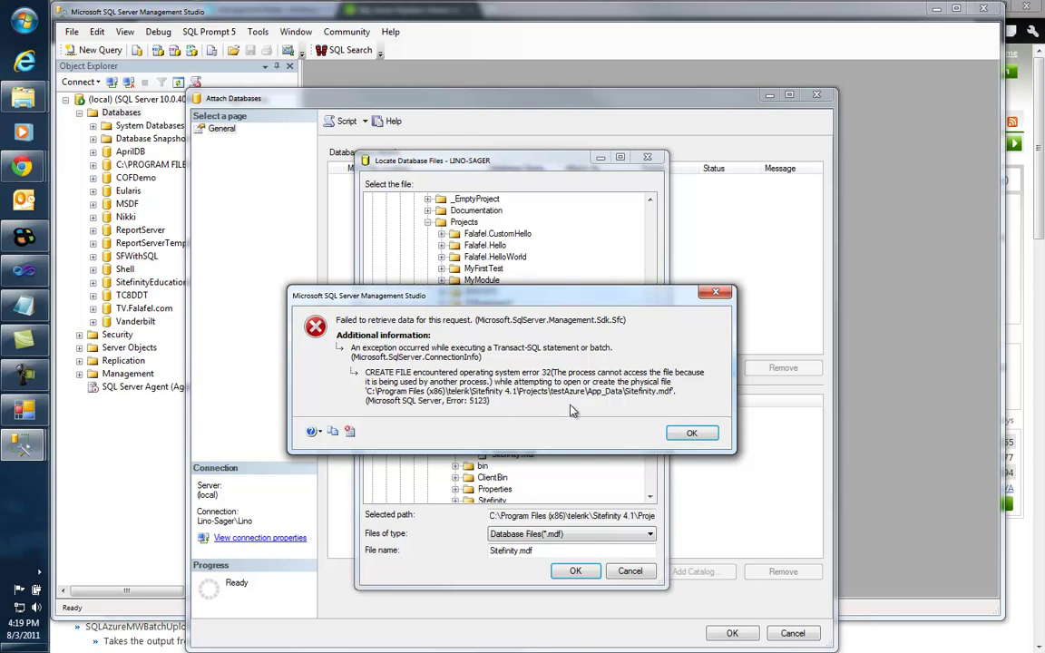
click(695, 437)
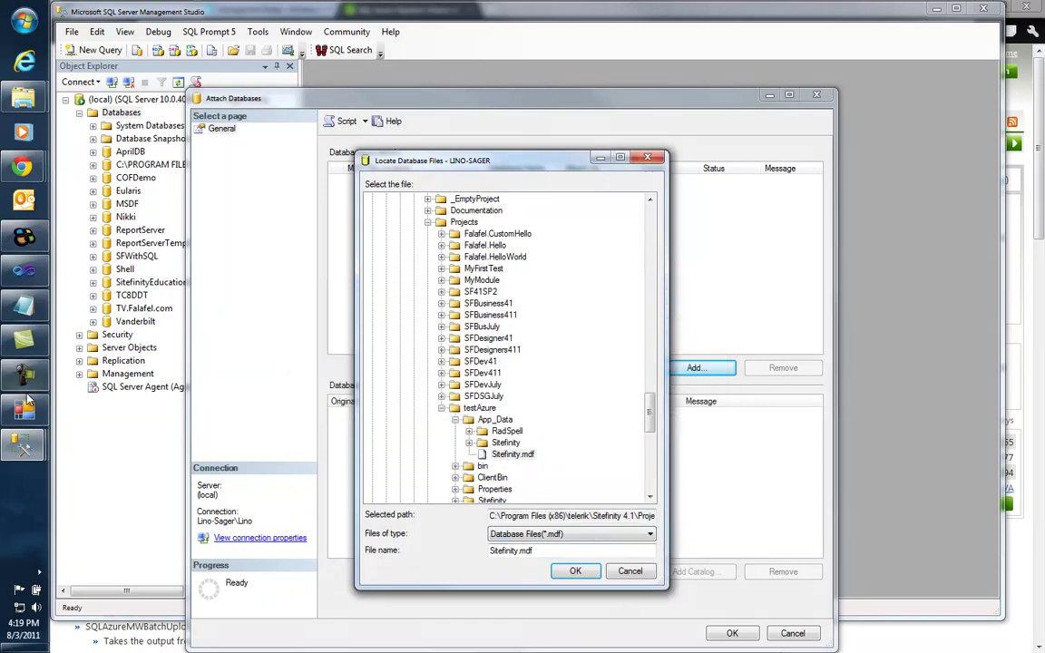
click(25, 236)
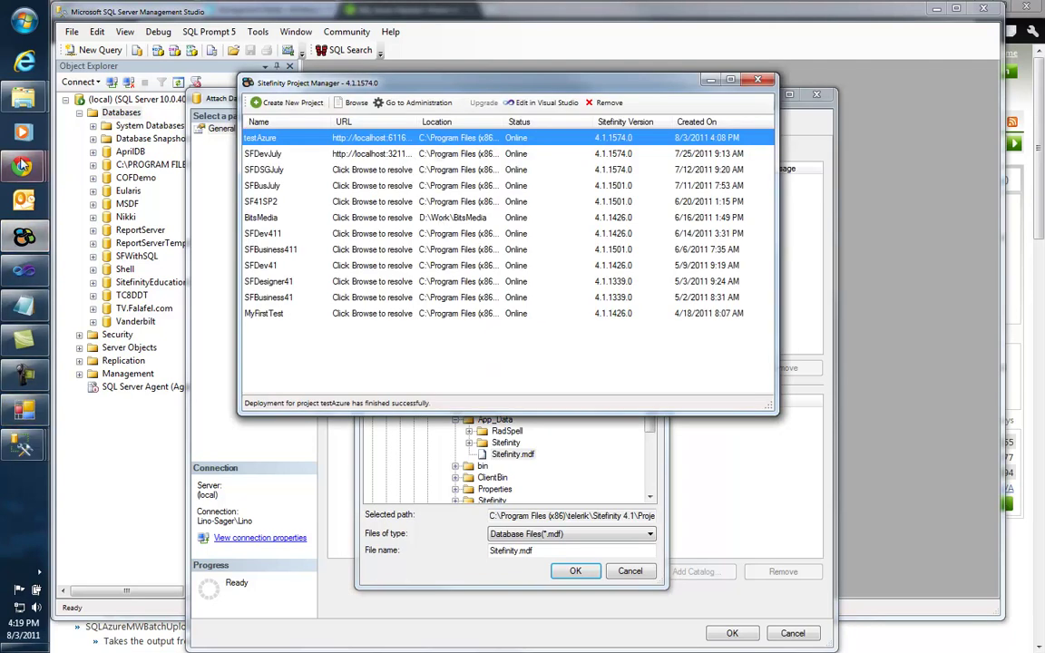
Step: Switch Chrome from the Windows Azure sign-in window to the SQL Azure Migration Wizard page
mouse_move(23, 166)
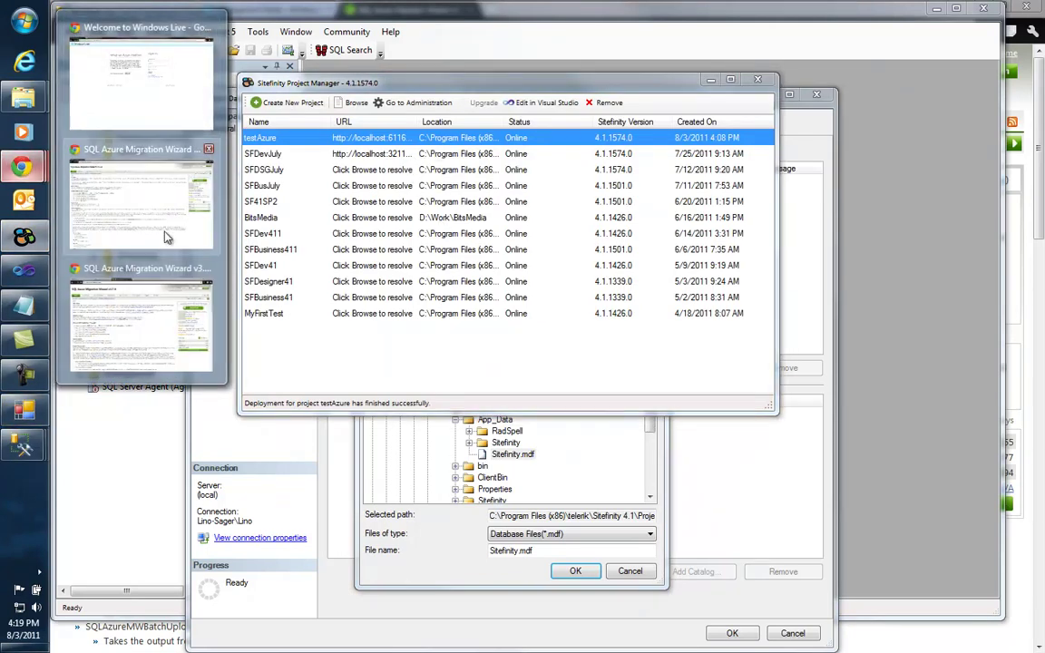
click(152, 97)
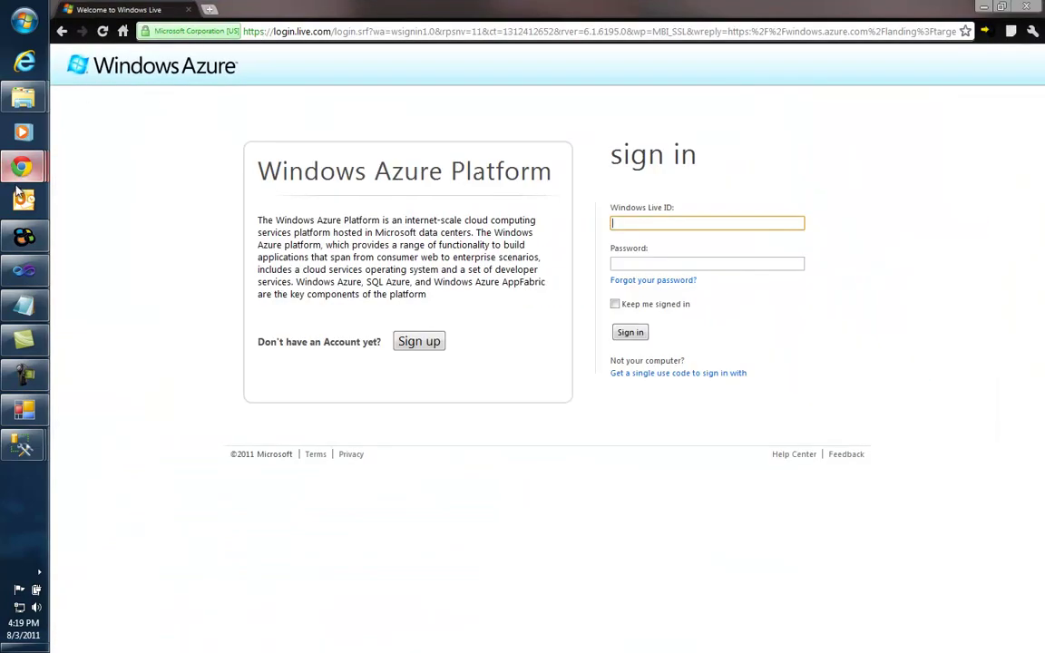
mouse_move(23, 168)
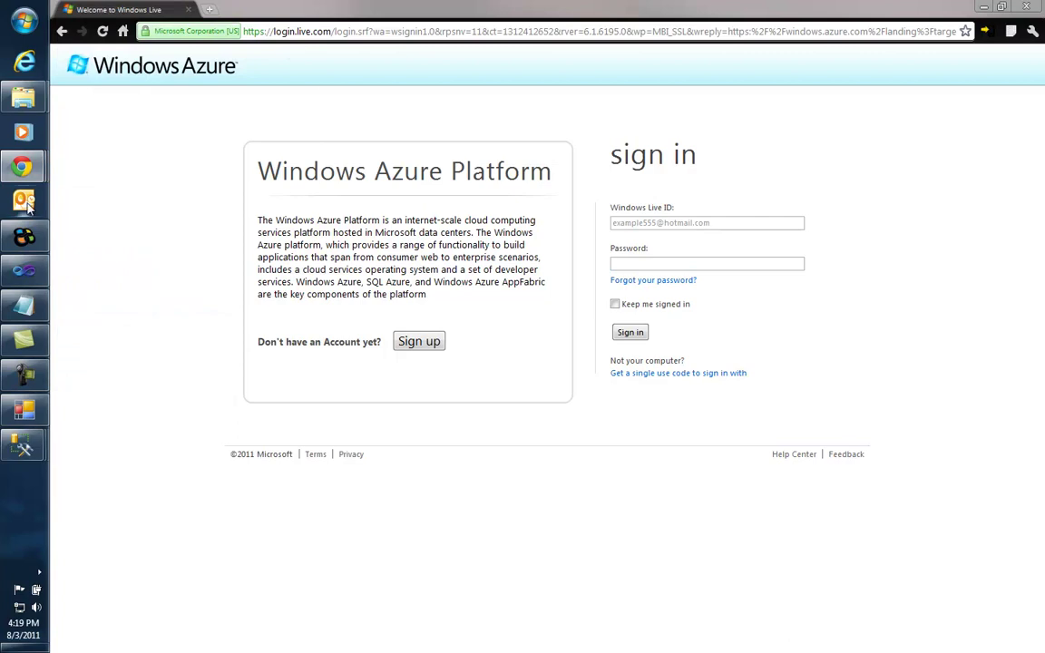
click(133, 324)
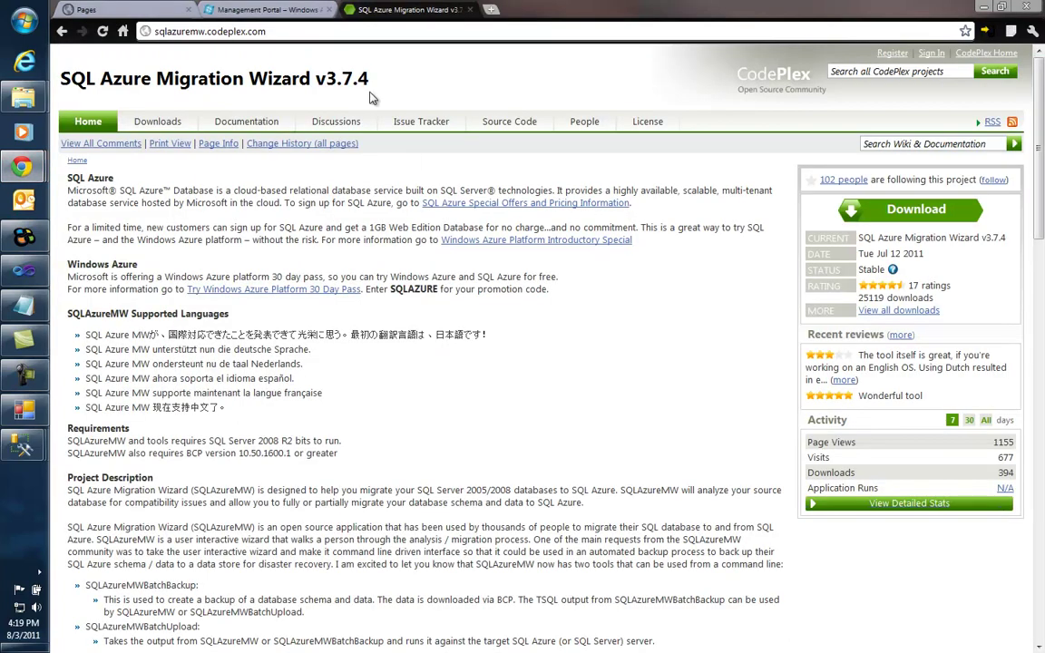
Step: Close the Sitefinity Pages tab and exit the local web server from the system tray
click(127, 11)
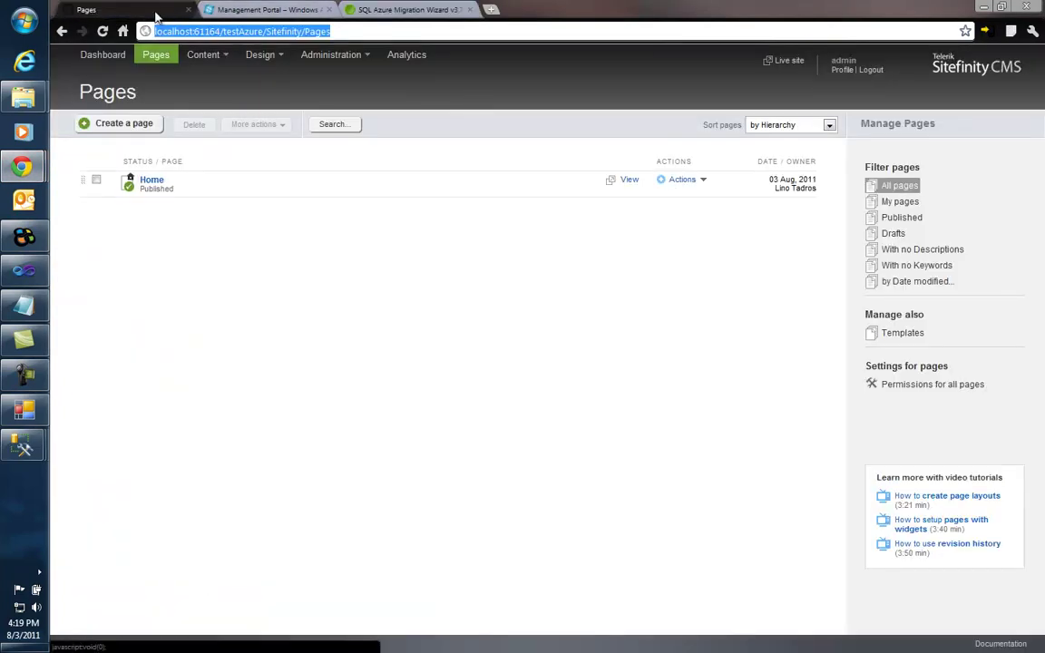
click(189, 10)
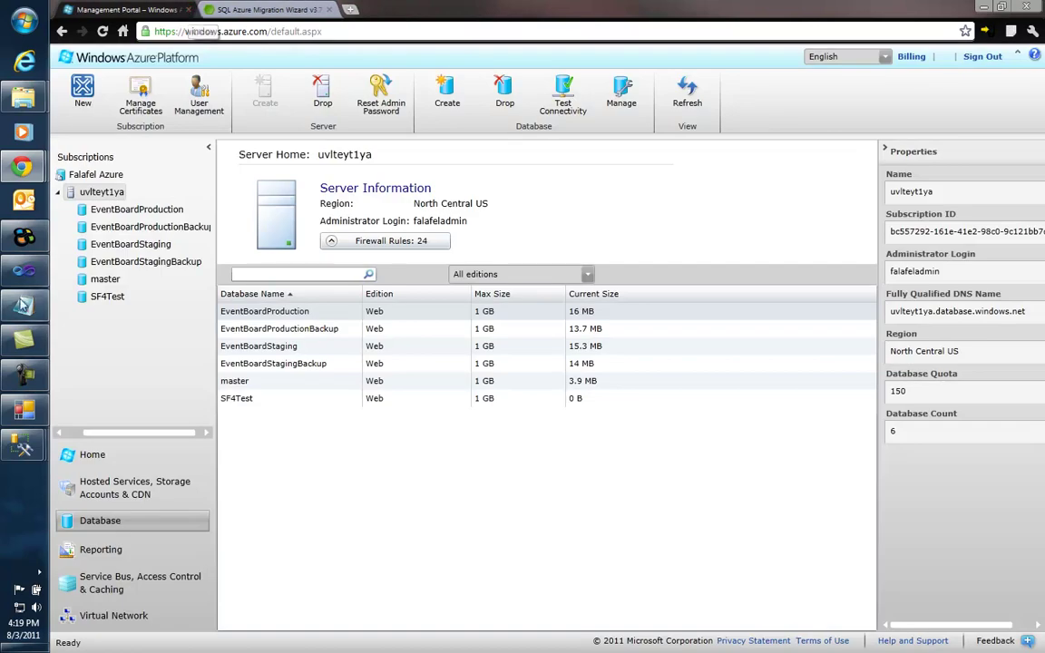
click(42, 573)
right_click(105, 582)
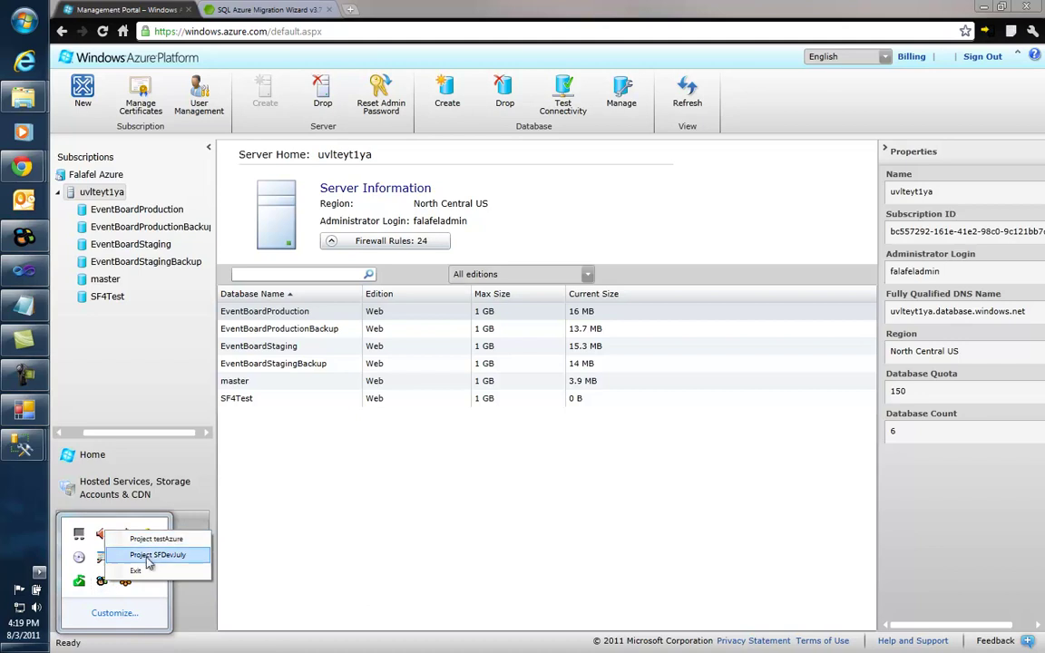
click(136, 571)
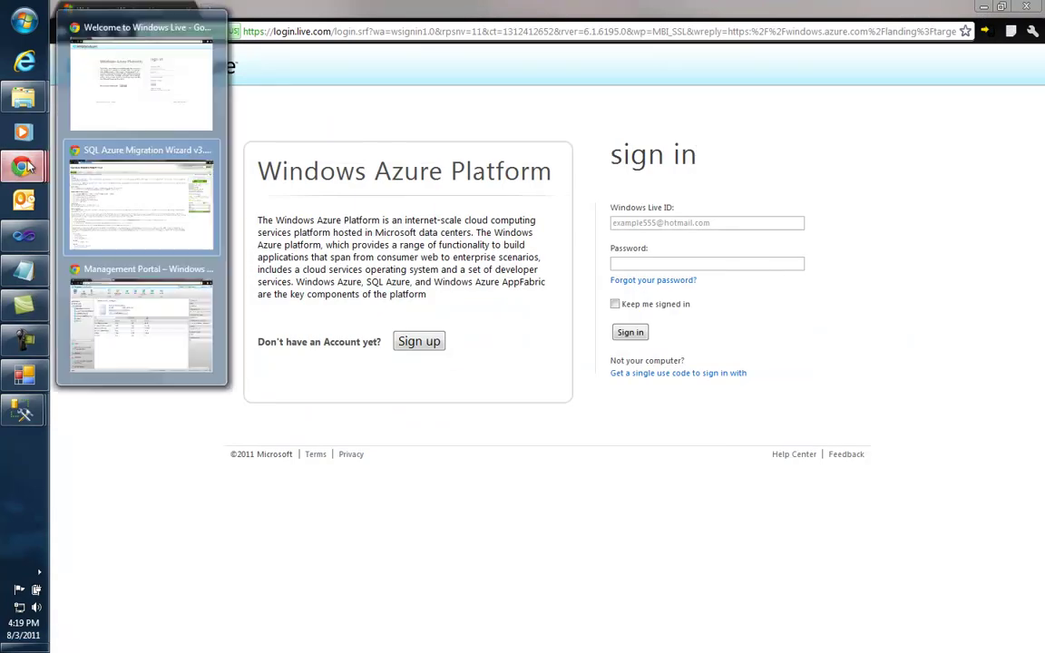
Step: Confirm Sitefinity.mdf in Locate Database Files and complete the attach in Management Studio
mouse_move(23, 411)
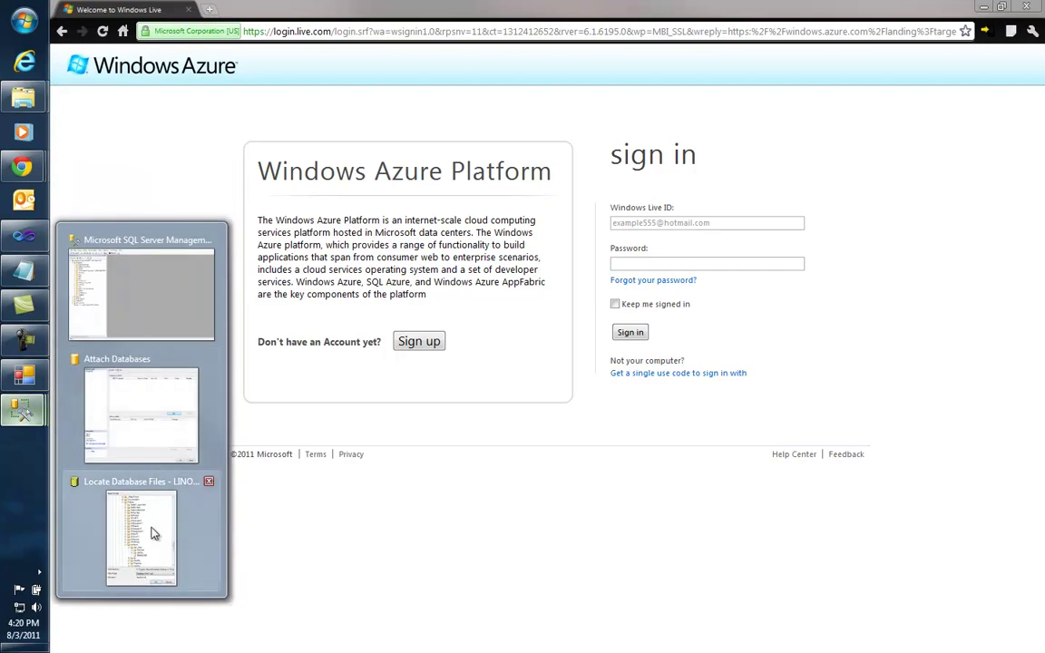
click(149, 533)
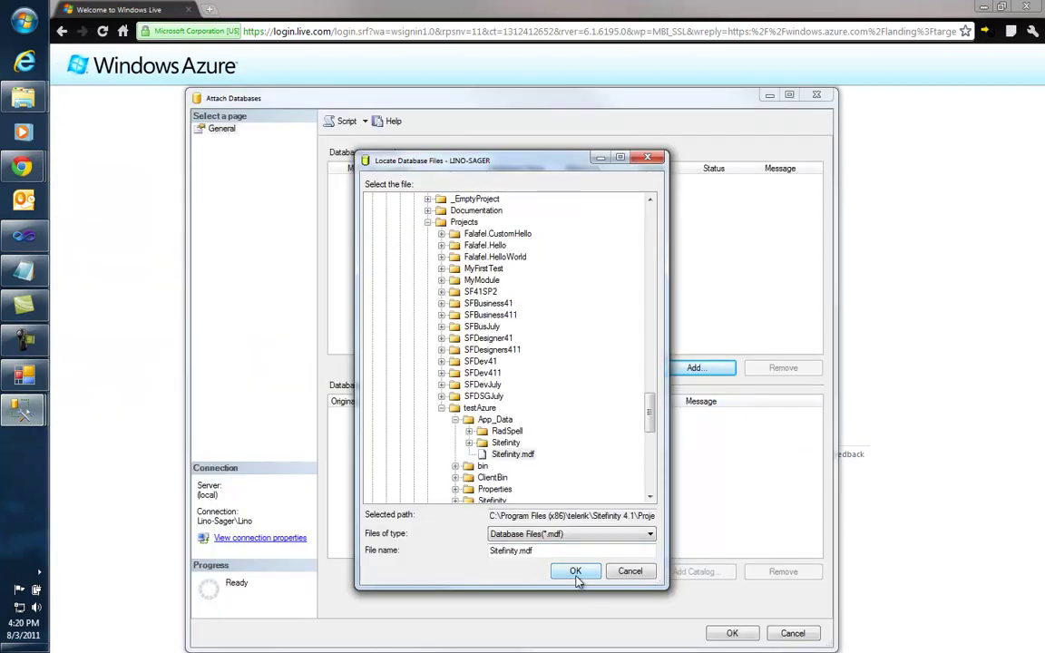
click(581, 571)
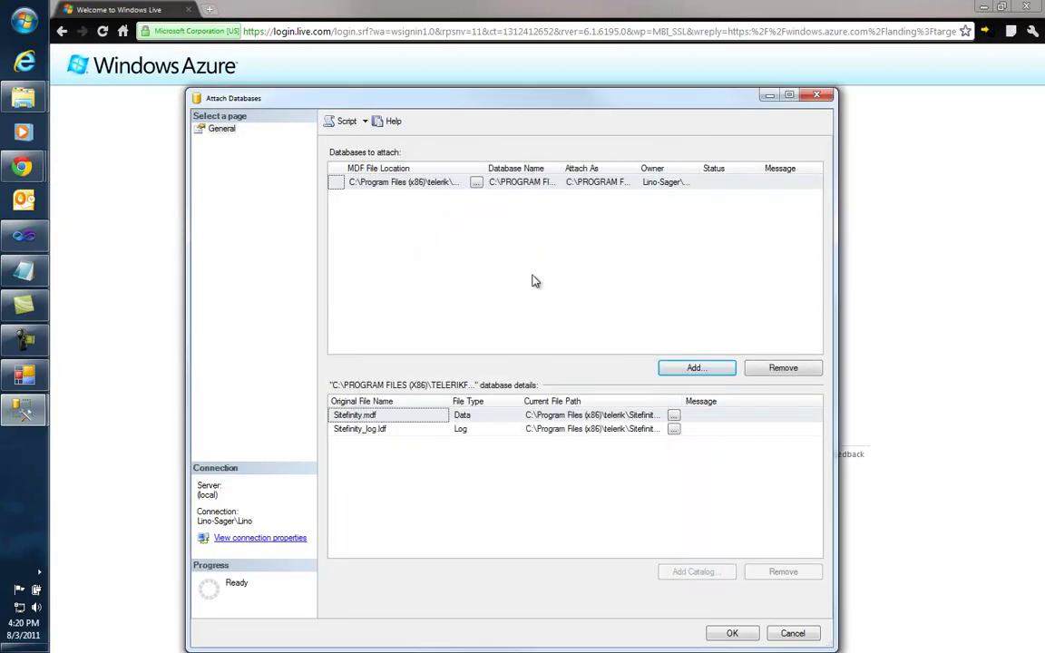
click(731, 632)
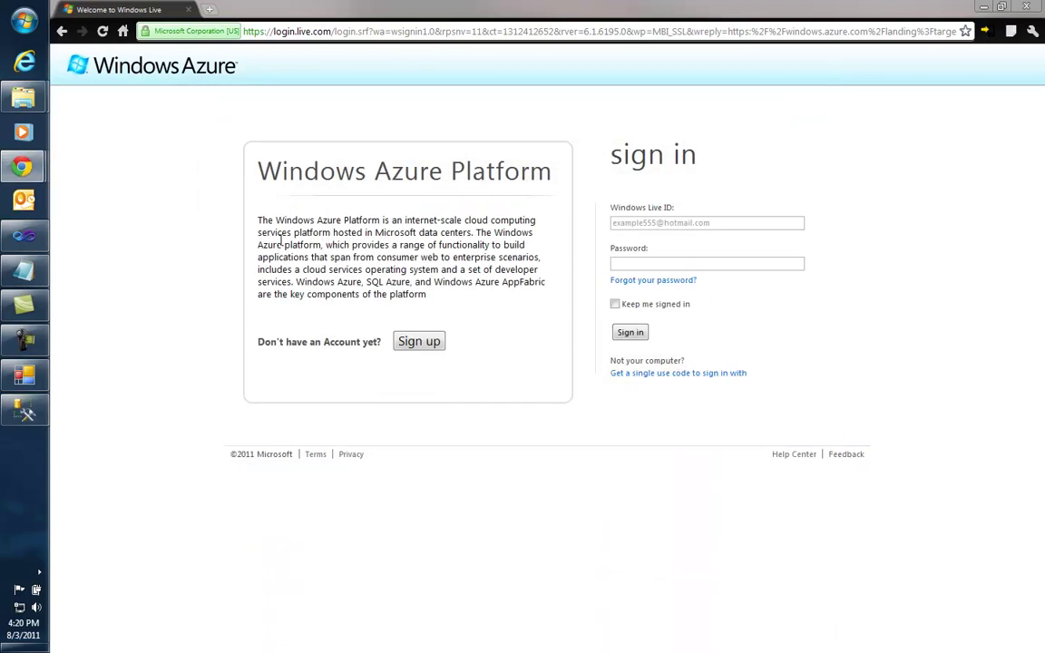
click(23, 409)
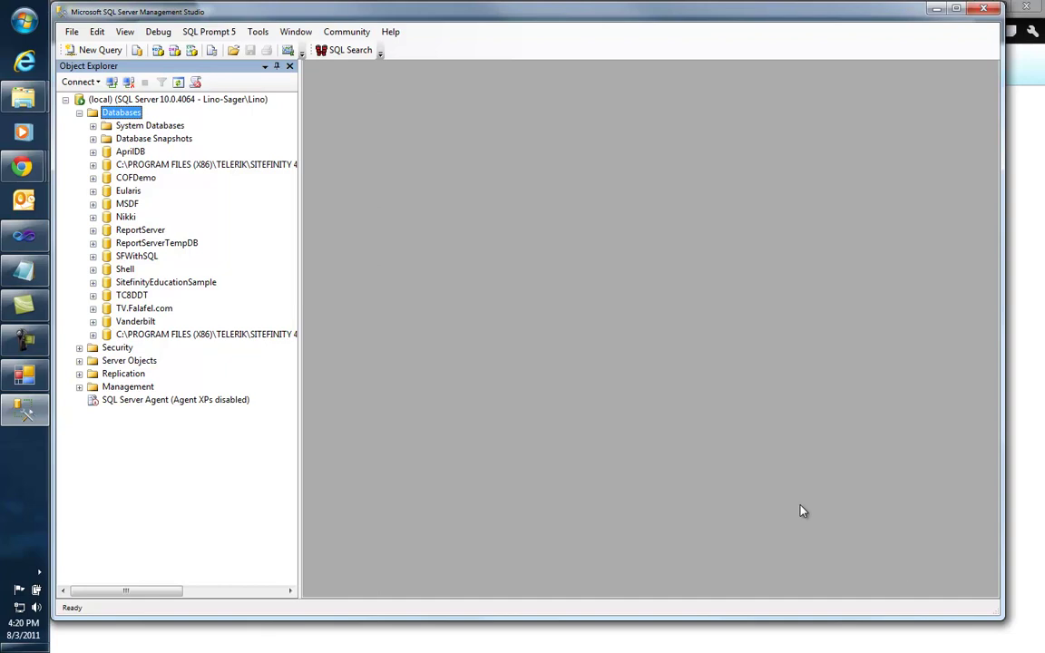
Step: Connect the wizard to localhost, select TESTAZURE, accept all objects, and confirm script generation
click(23, 373)
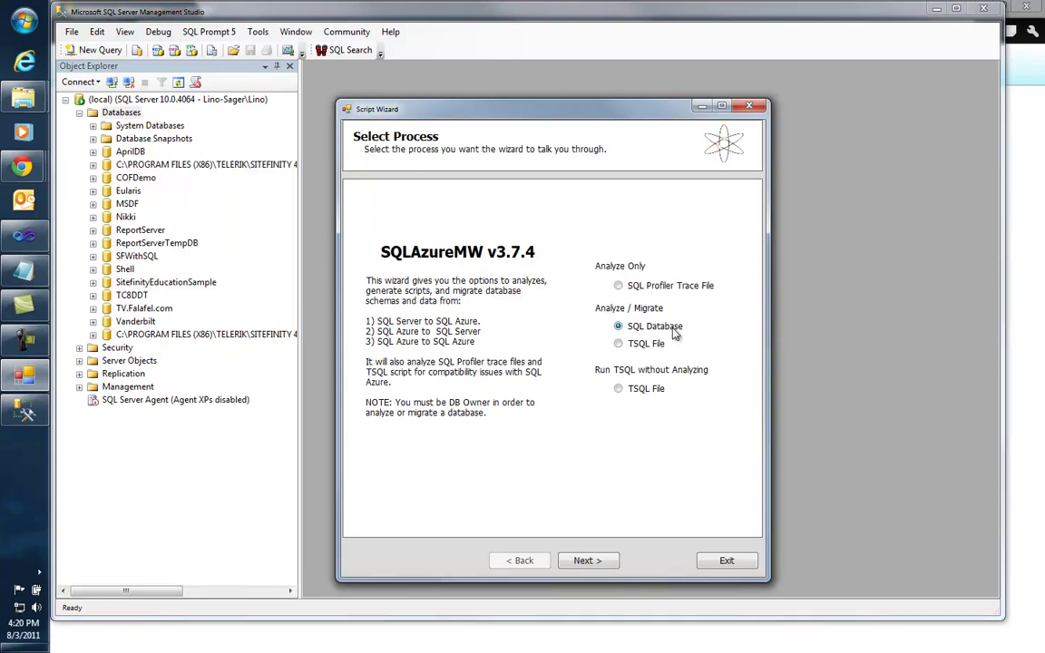
click(587, 561)
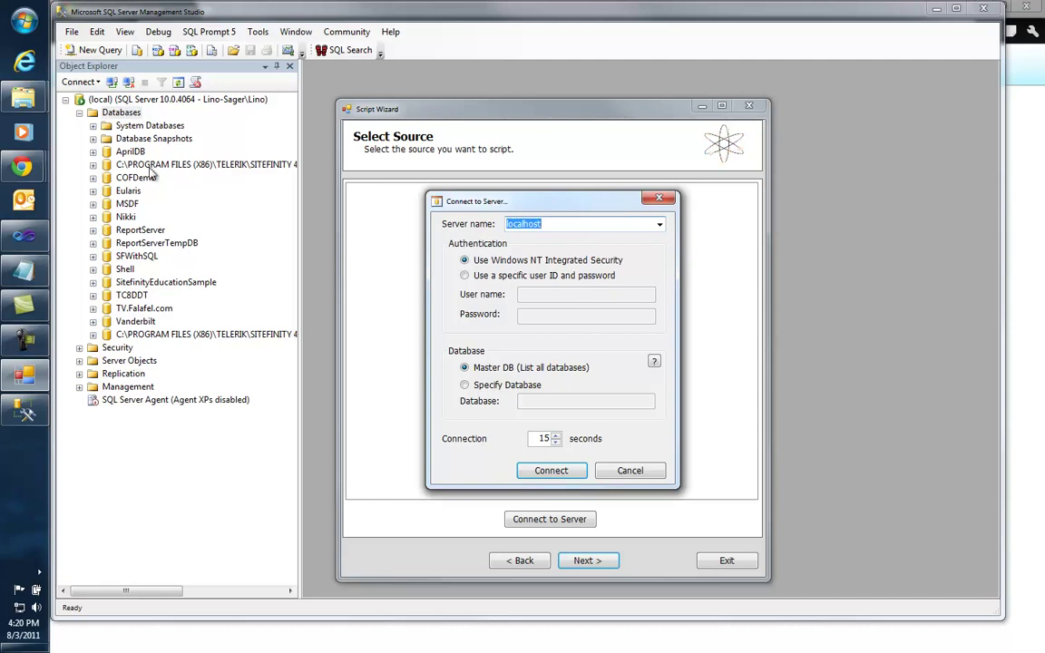
click(551, 470)
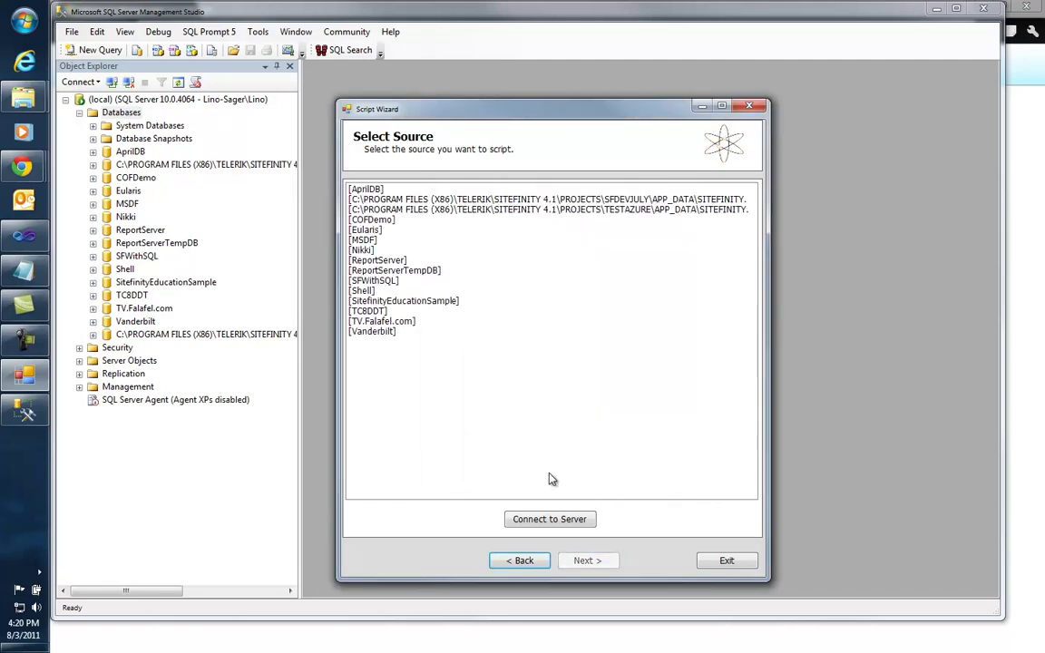
click(633, 211)
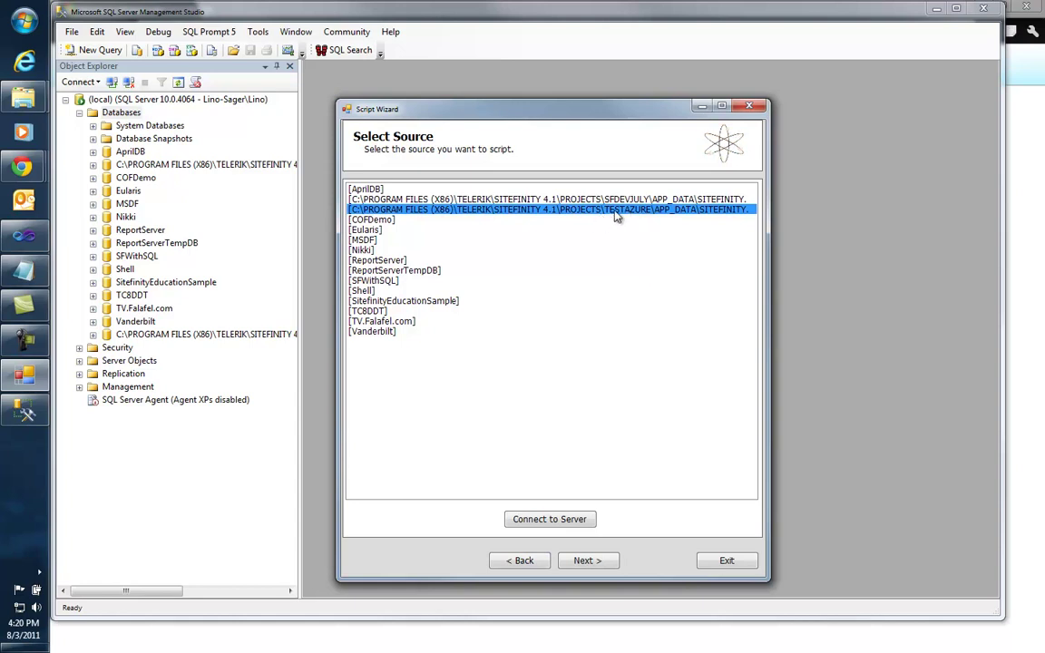
click(598, 562)
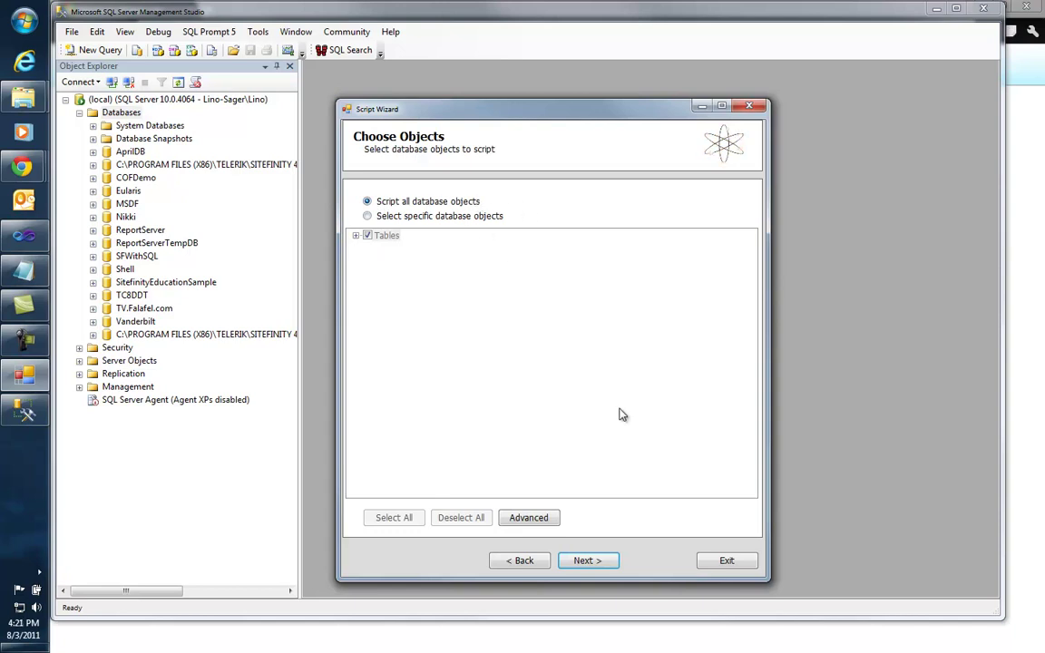
click(585, 561)
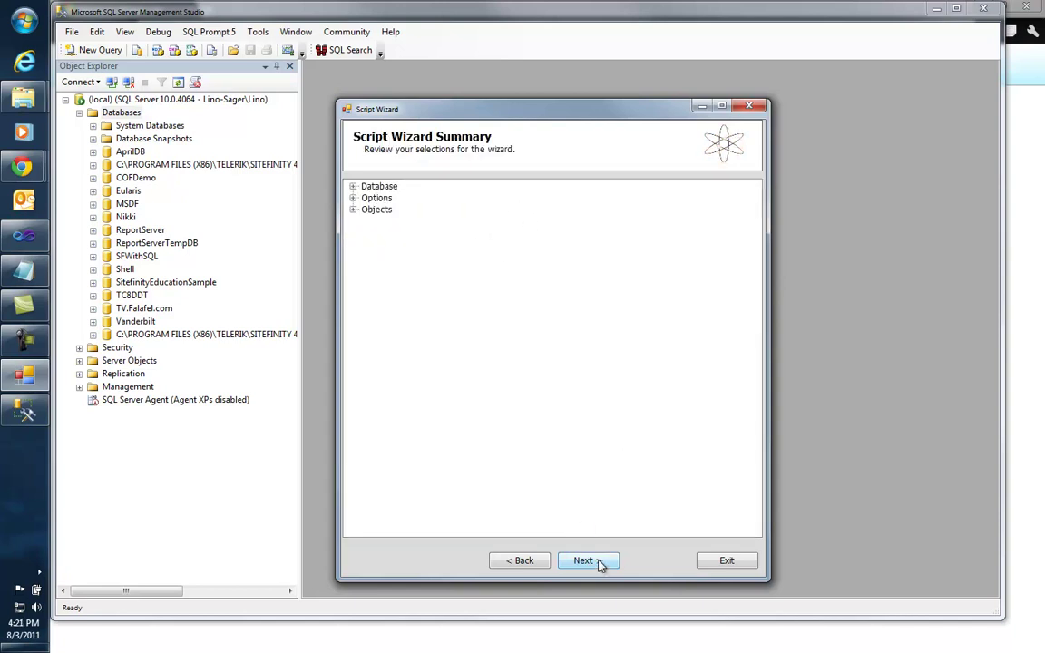
click(597, 561)
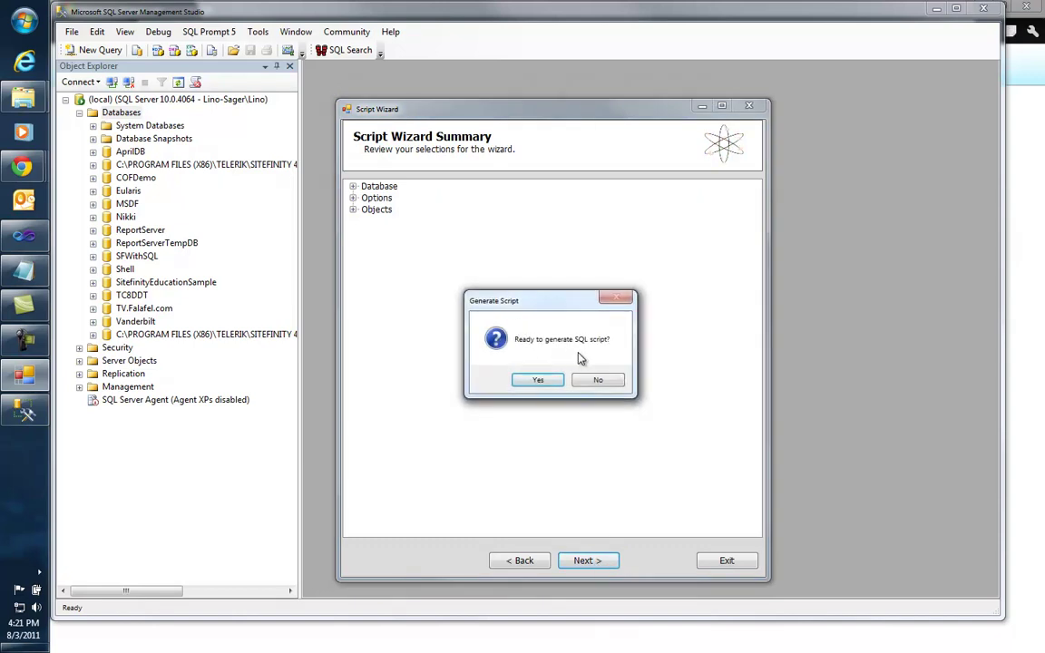
click(545, 384)
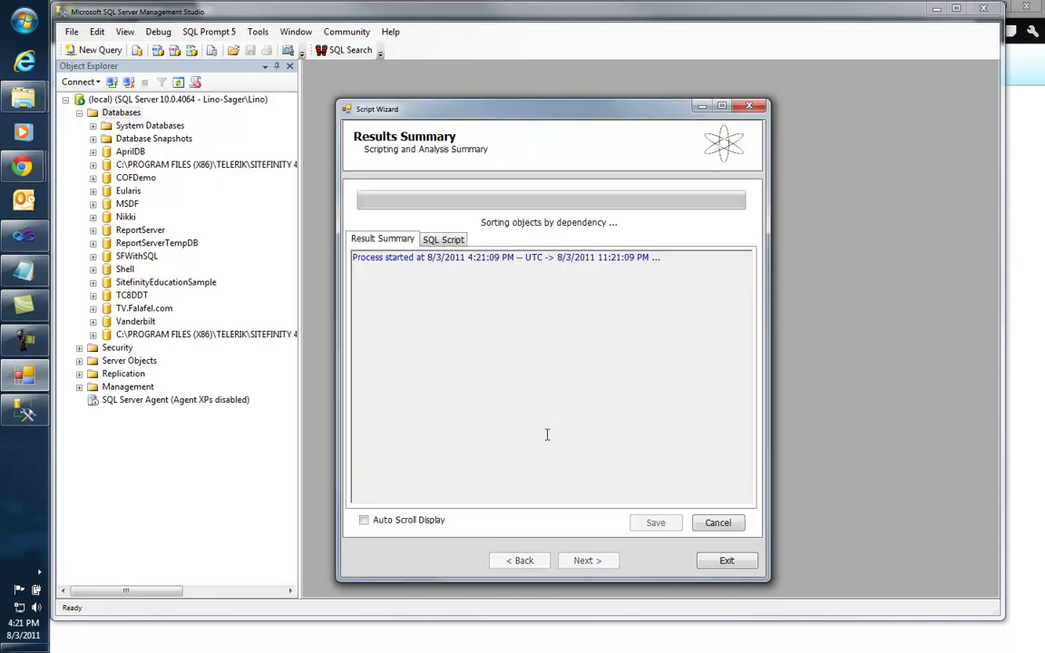
Step: Enable Auto Scroll Display, let the script finish (21 seconds), and proceed to the target connection
click(364, 521)
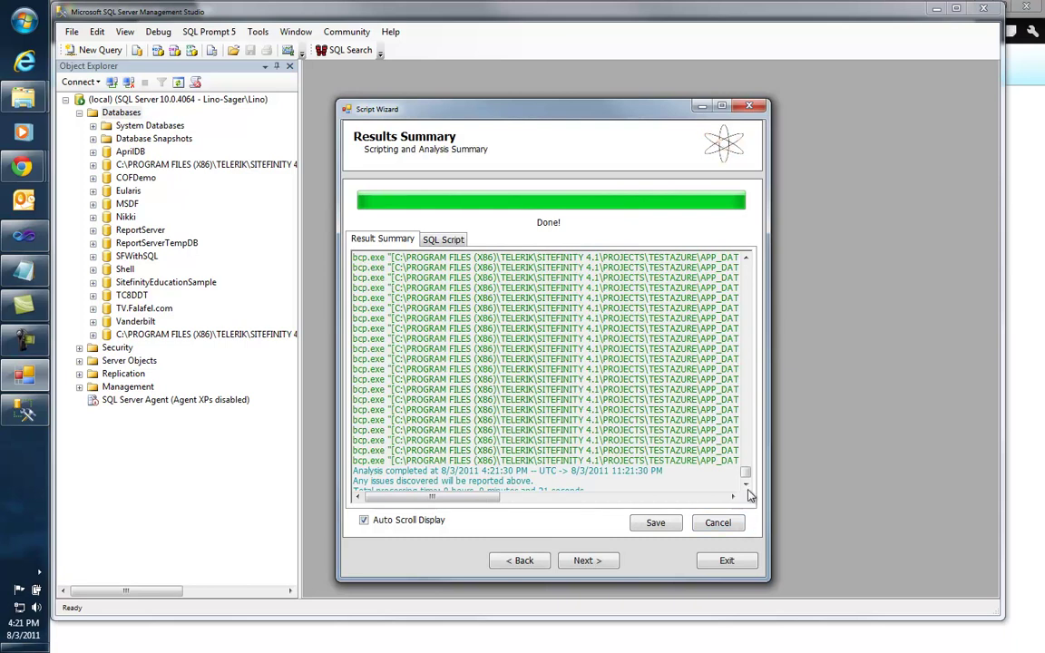
click(747, 486)
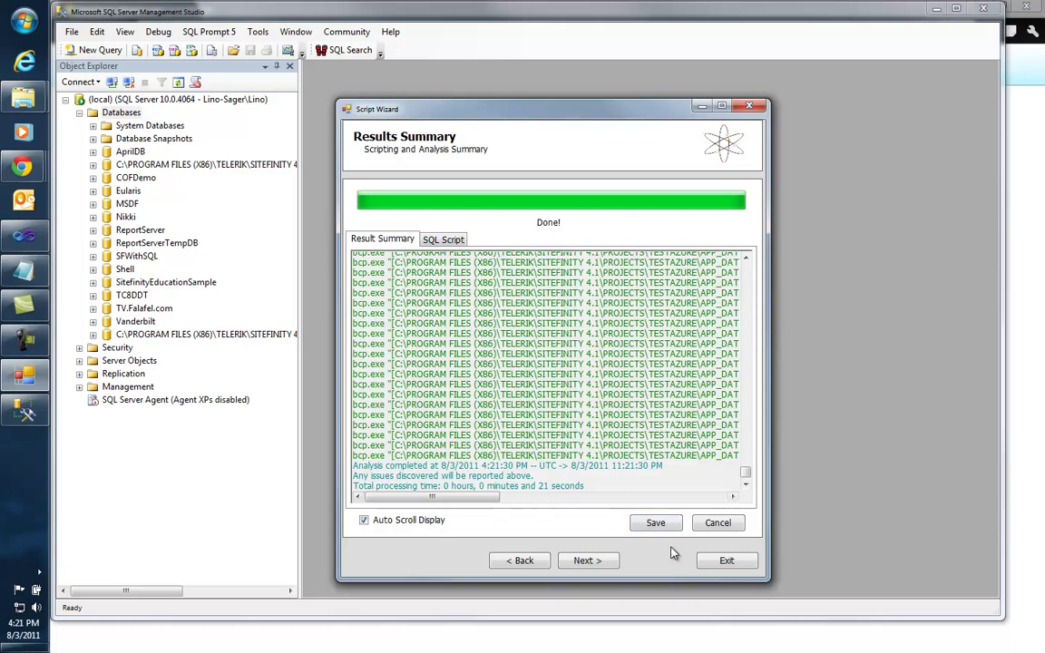
click(588, 561)
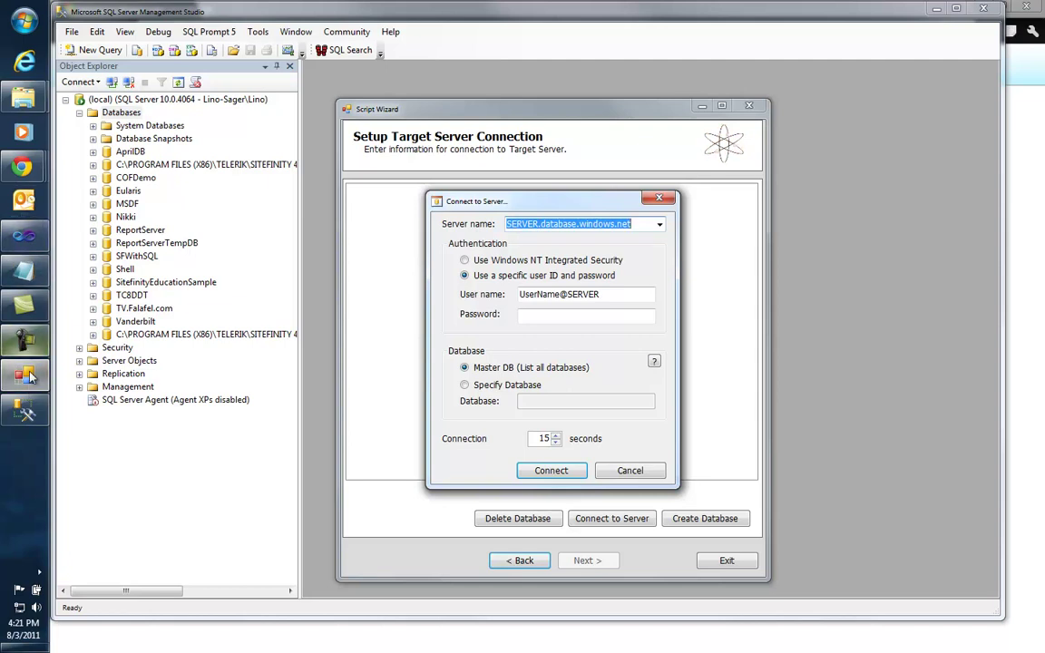
Step: Copy the Azure server's name from the DNS name field in the management portal
mouse_move(23, 165)
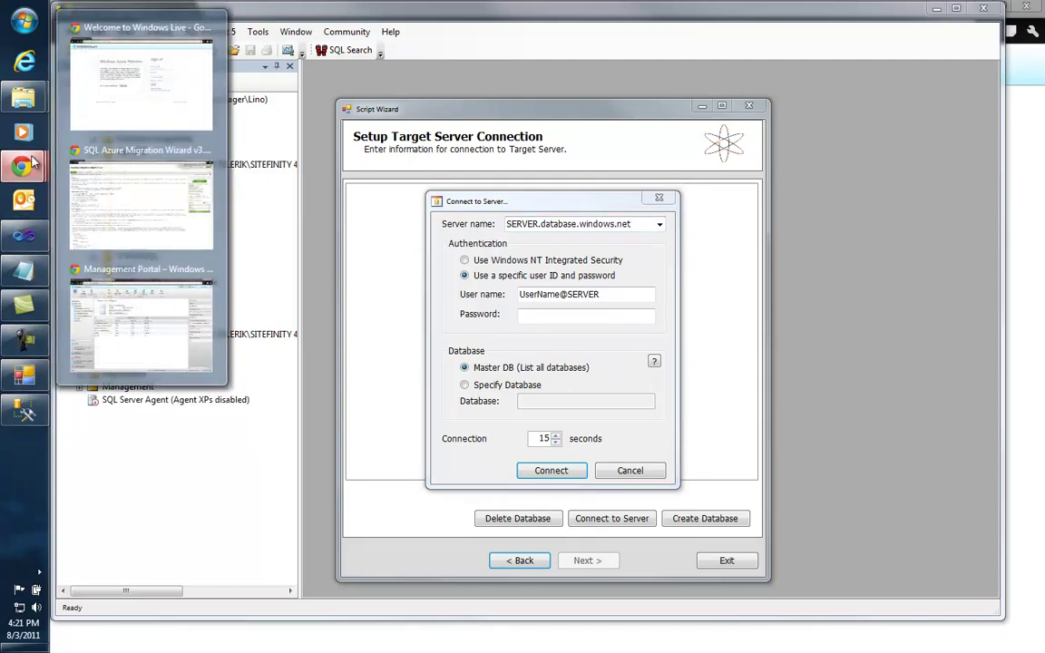
click(180, 111)
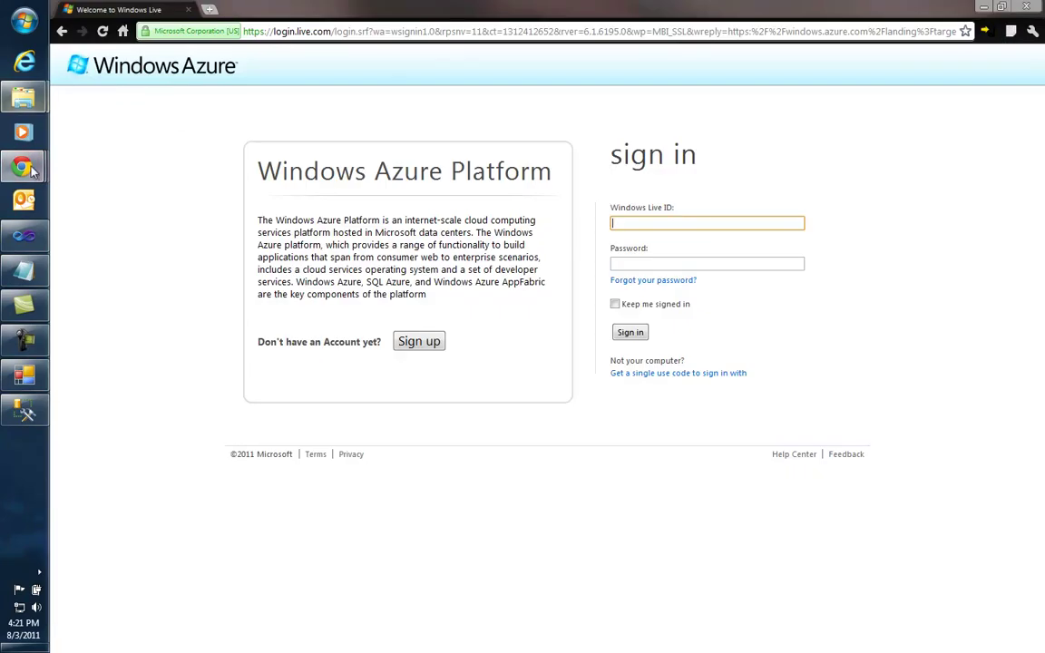
mouse_move(27, 164)
click(154, 293)
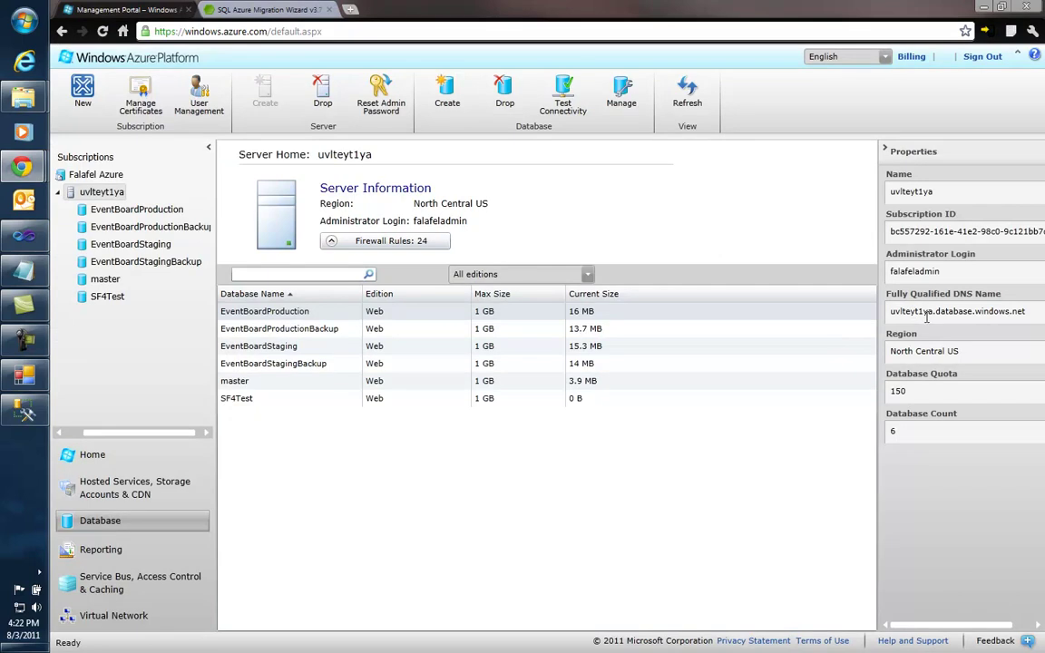
drag(933, 312, 886, 317)
key(ctrl+c)
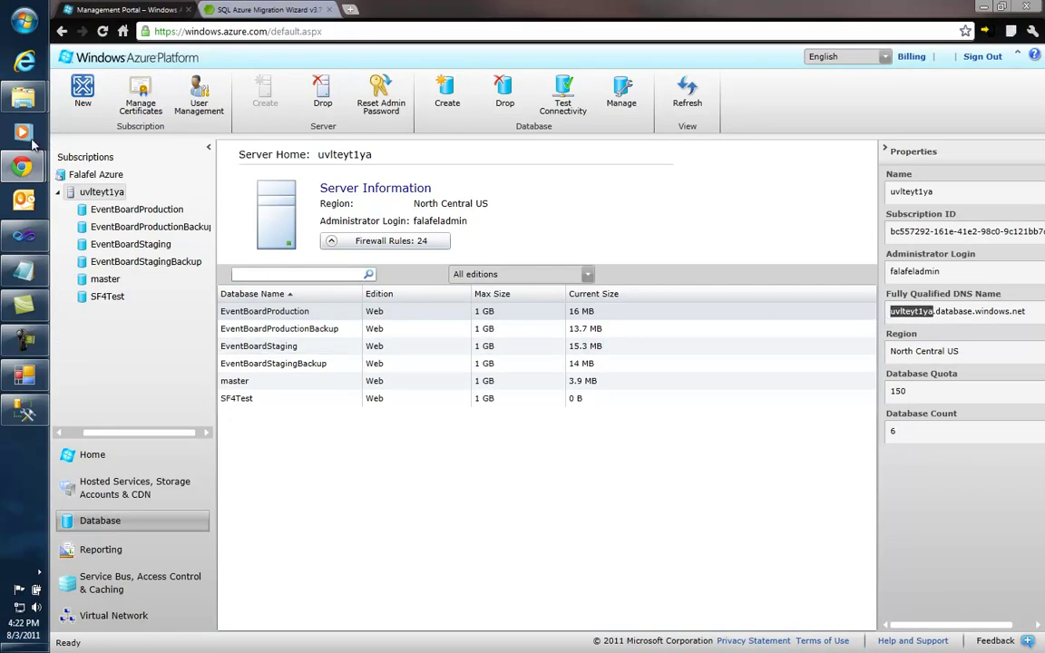
Step: Paste the server name into the wizard, enter the admin login and password, and connect
click(25, 410)
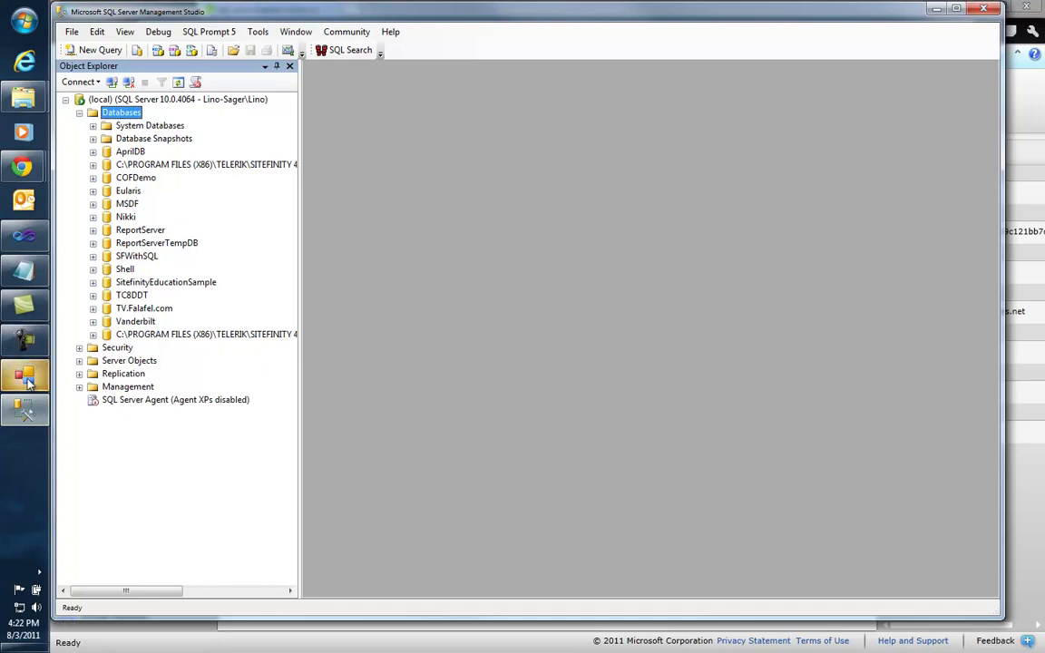
click(24, 373)
click(535, 223)
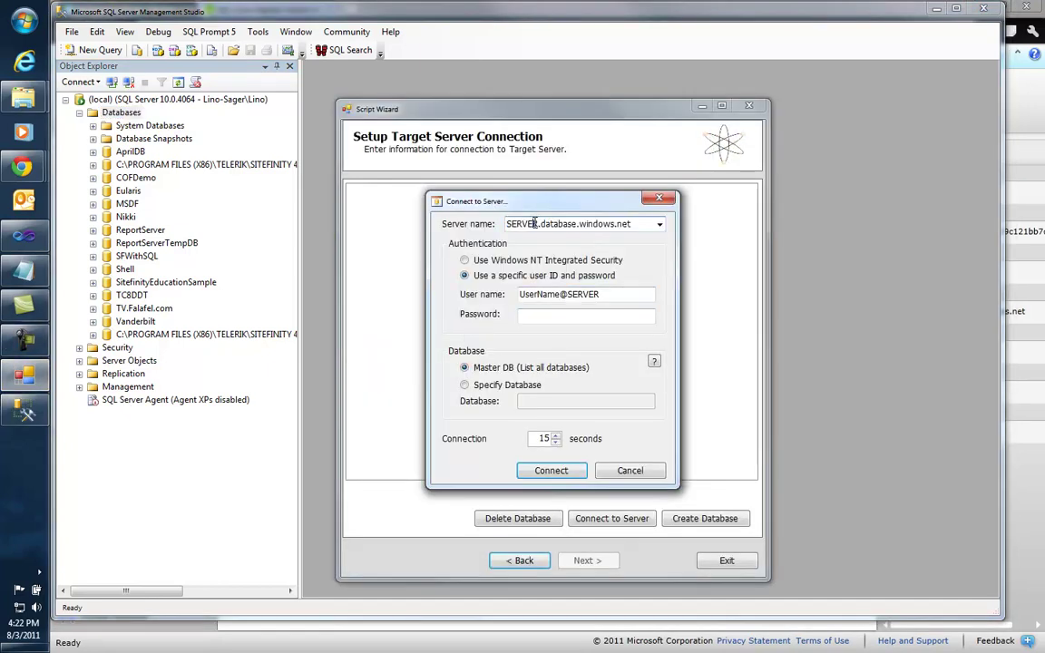
drag(538, 224, 468, 236)
key(ctrl+v)
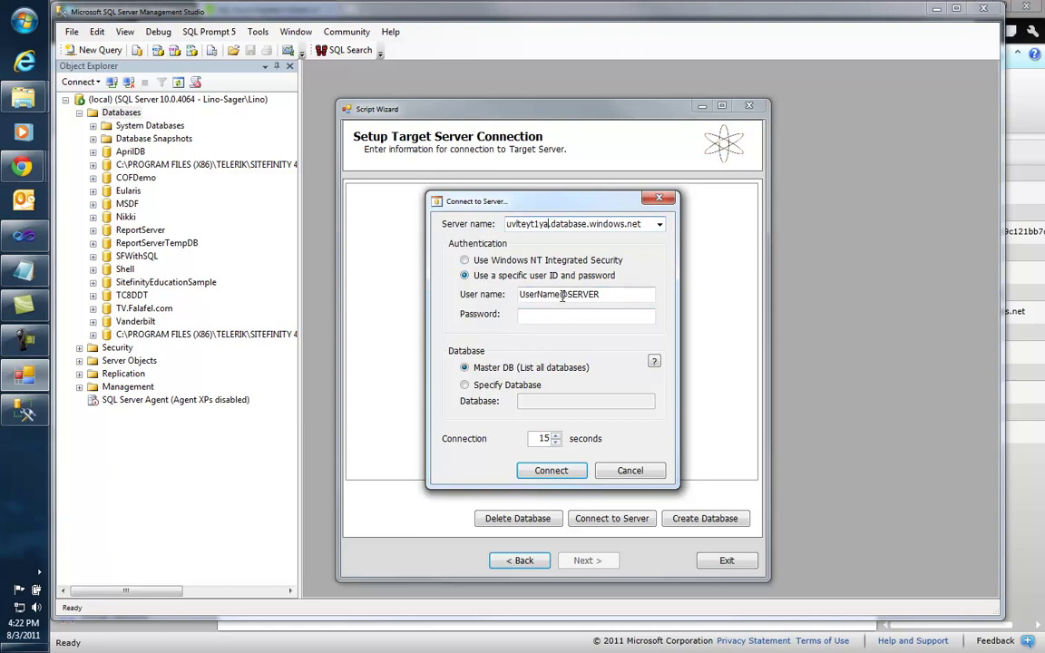
drag(561, 294, 510, 303)
text(falafelad)
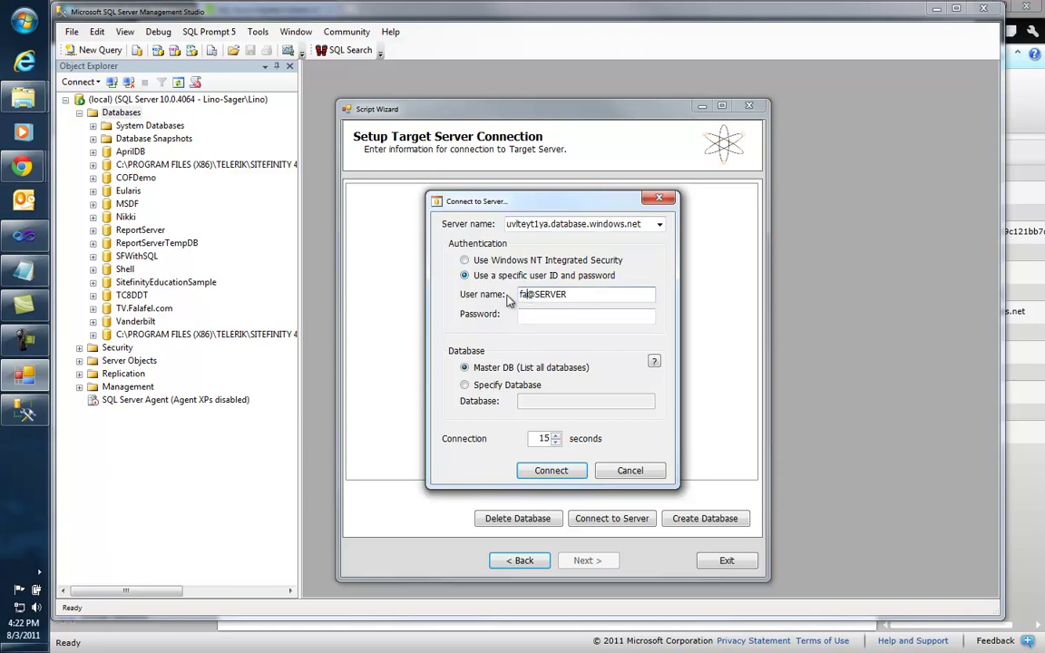
text(min)
click(542, 314)
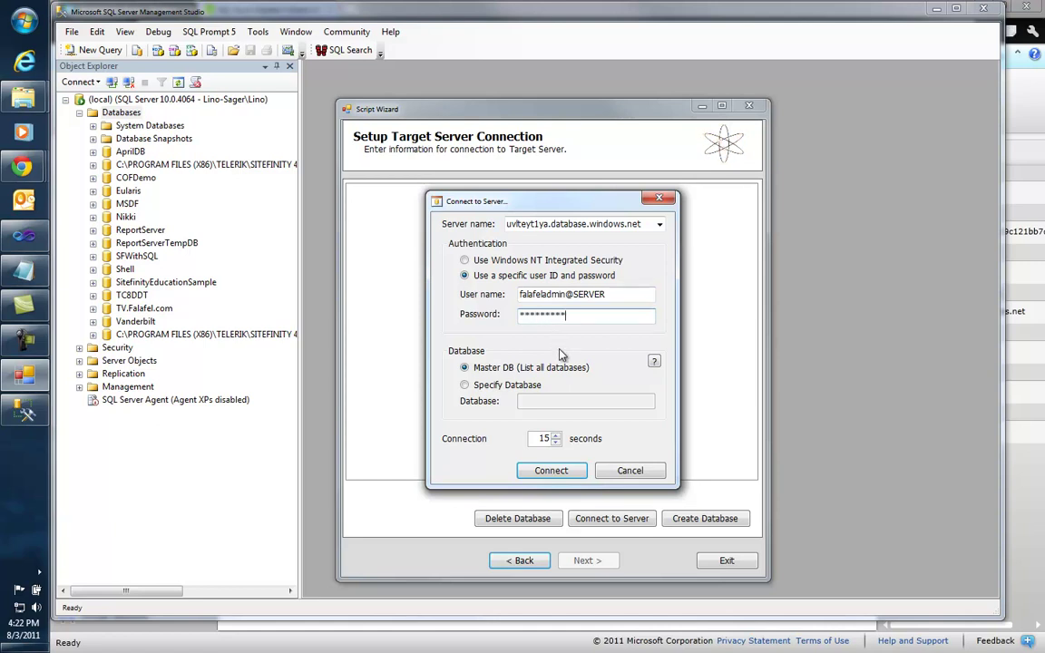
click(568, 473)
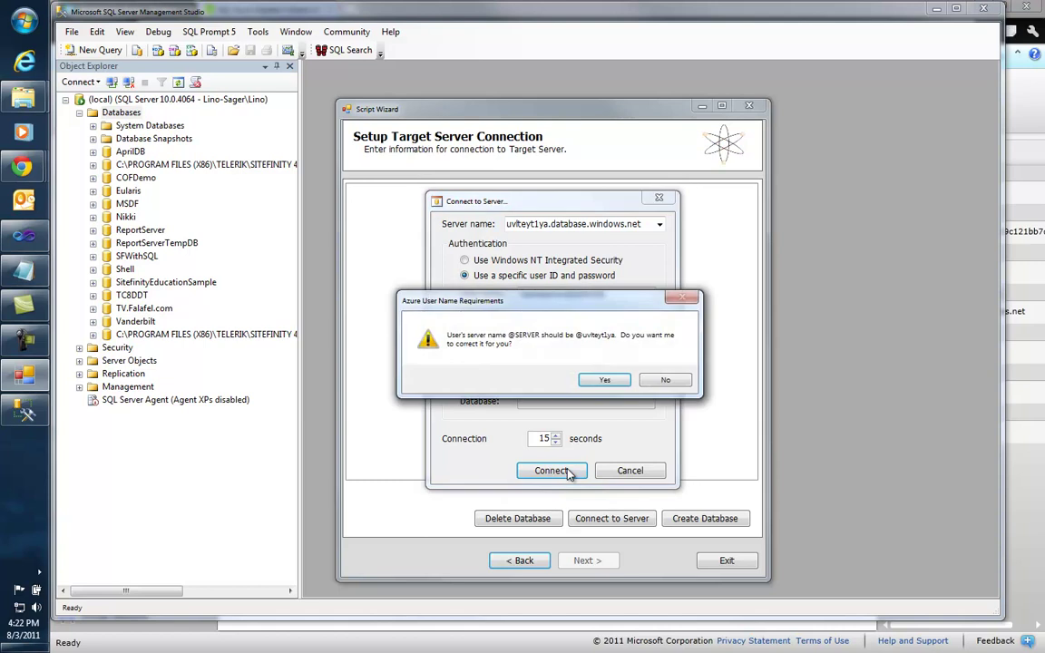
click(605, 380)
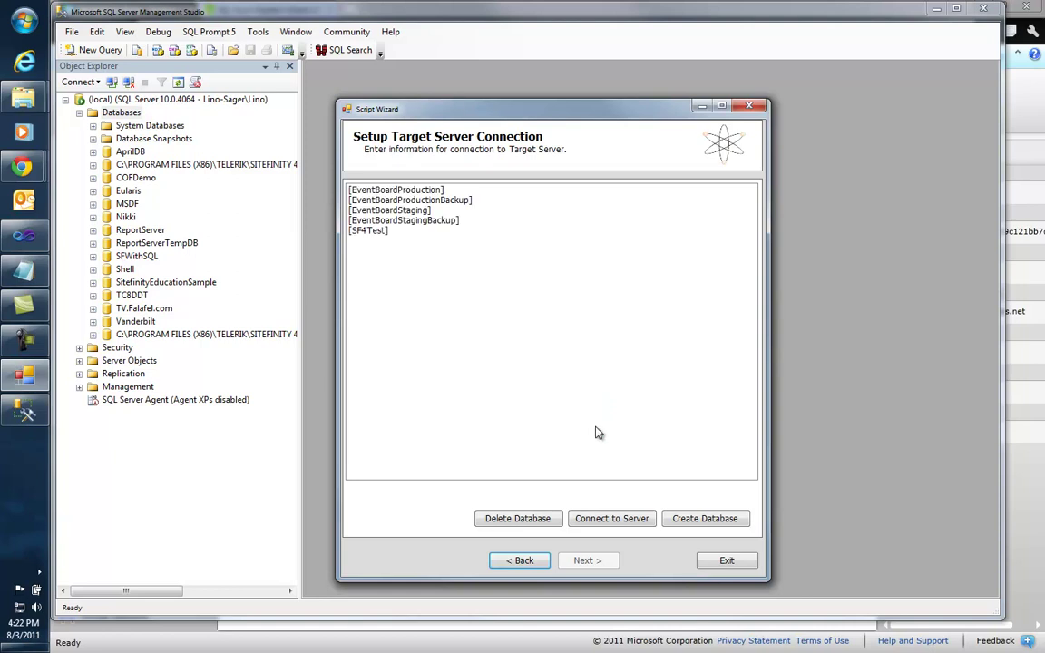
Step: Run the generated script against SF4Test with Auto Scroll Display on, then exit when done
click(372, 234)
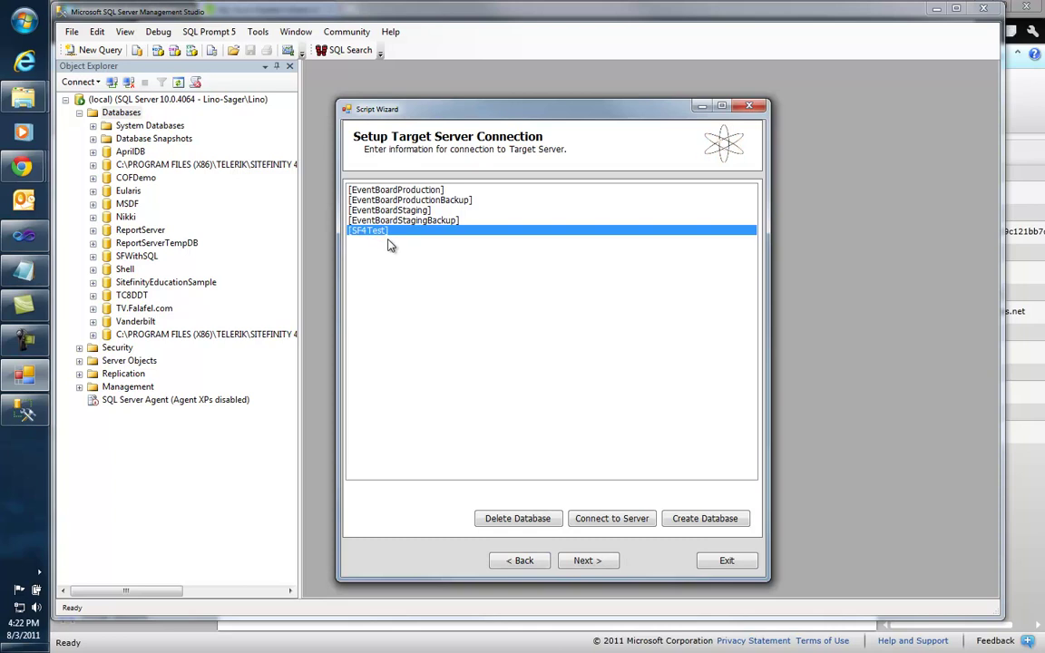
click(609, 562)
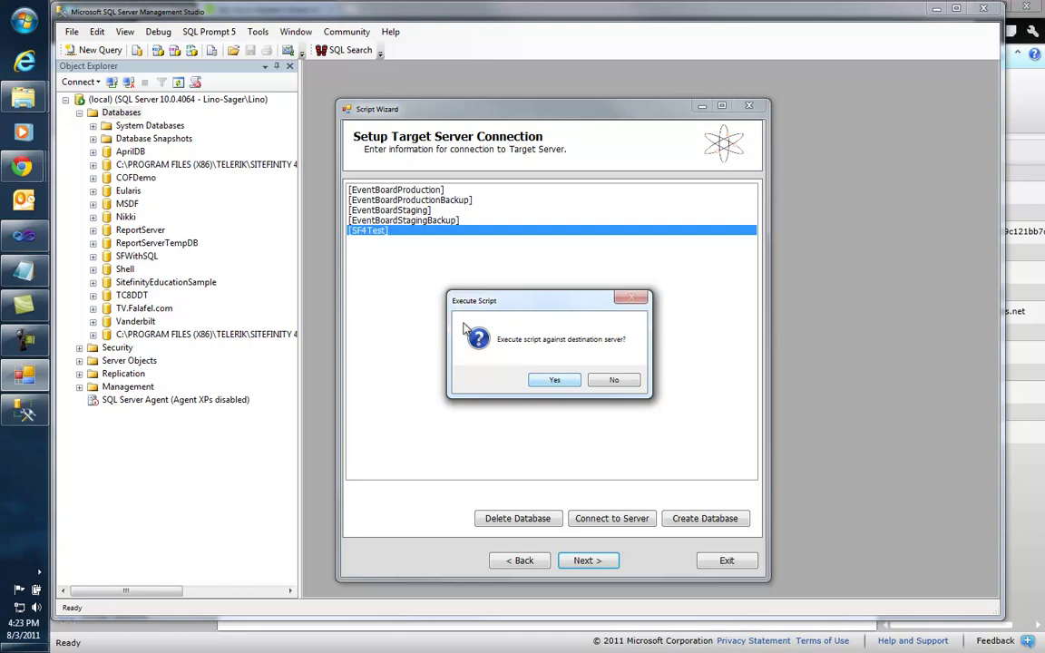
click(556, 382)
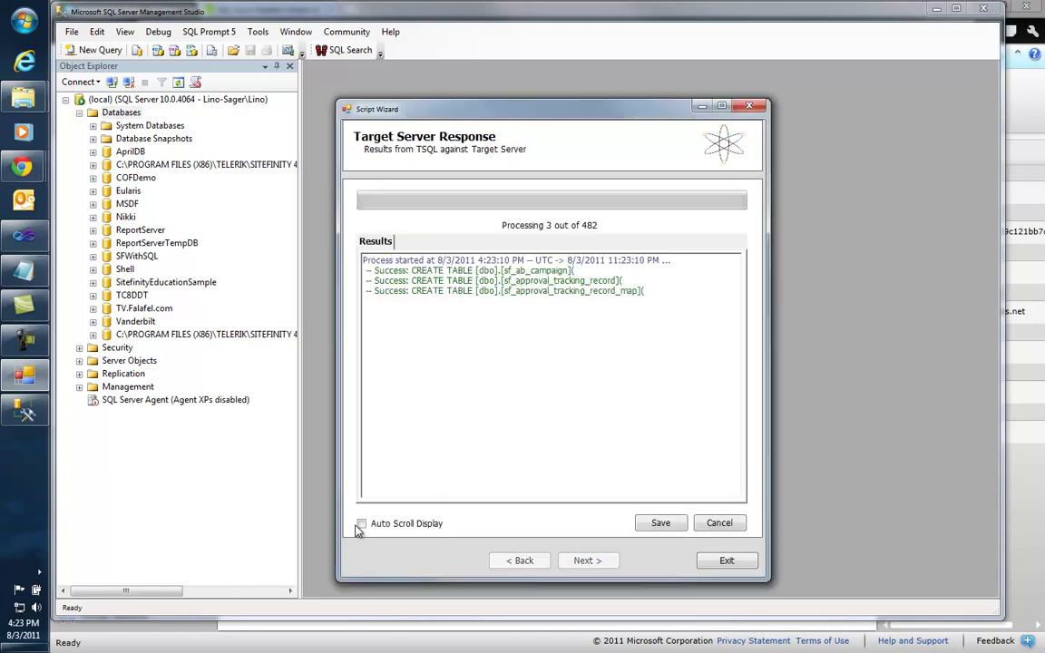
click(361, 524)
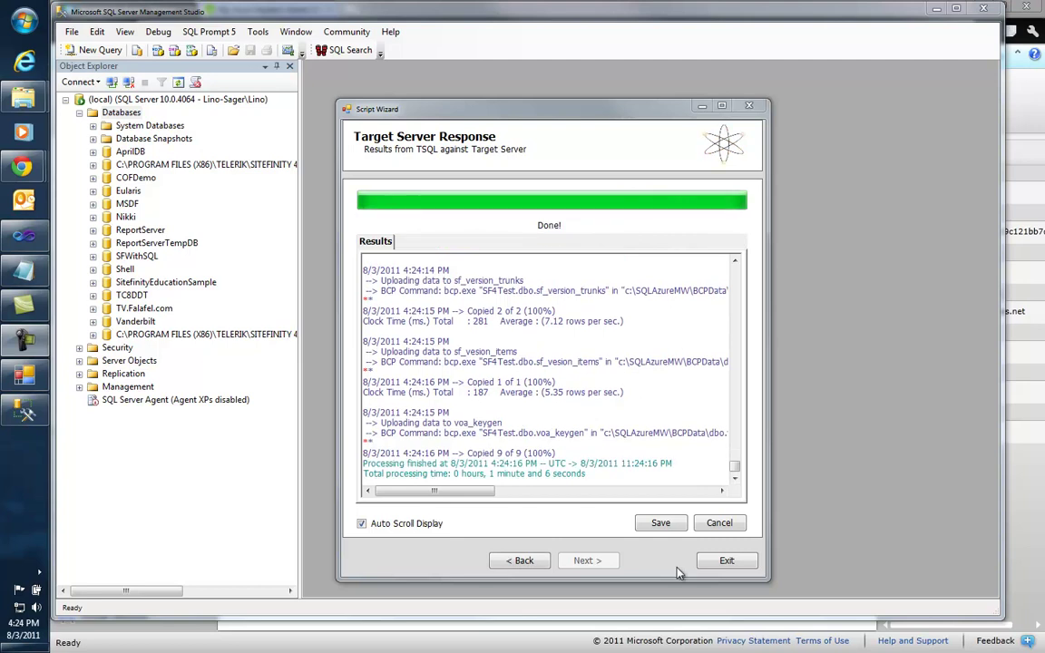
click(727, 562)
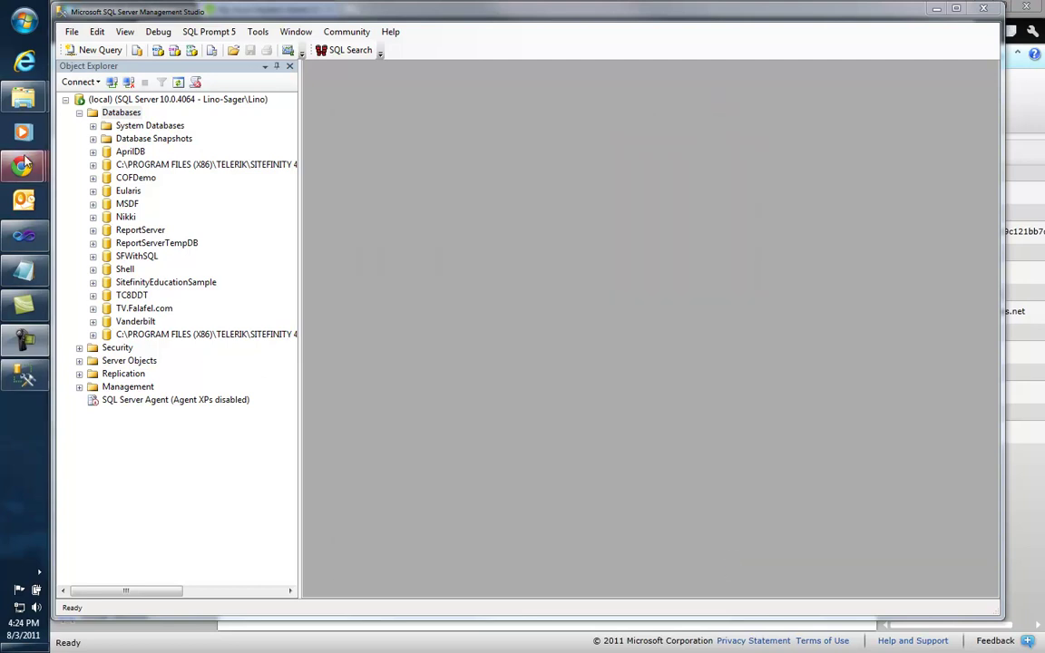
Step: Refresh SF4Test's details in the portal and launch Manage for its Database Manager sign-in
mouse_move(23, 163)
click(170, 359)
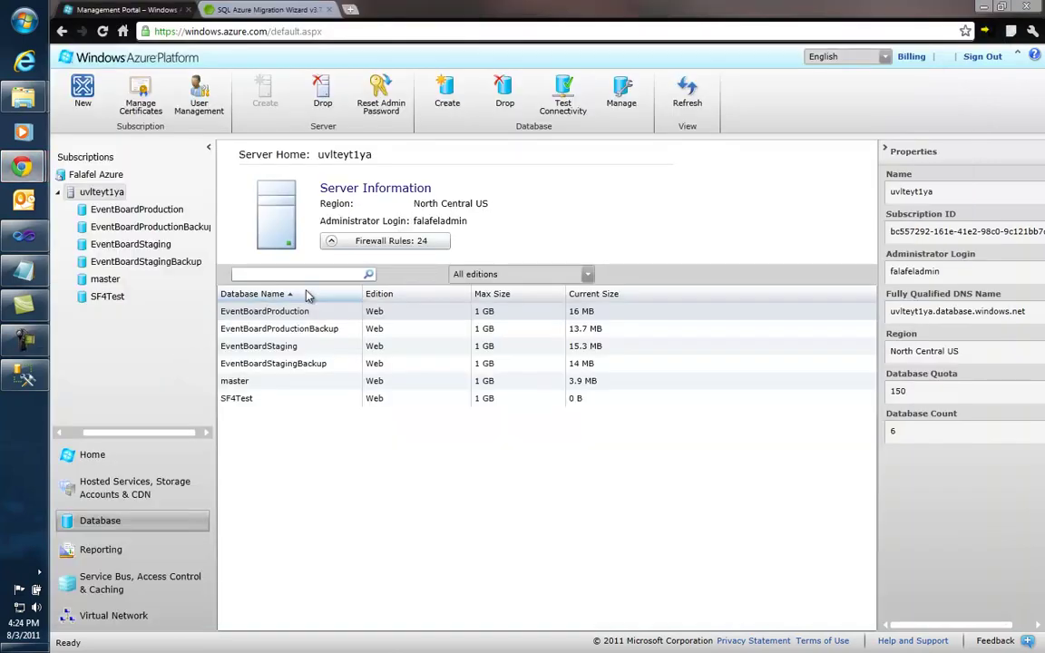
click(104, 299)
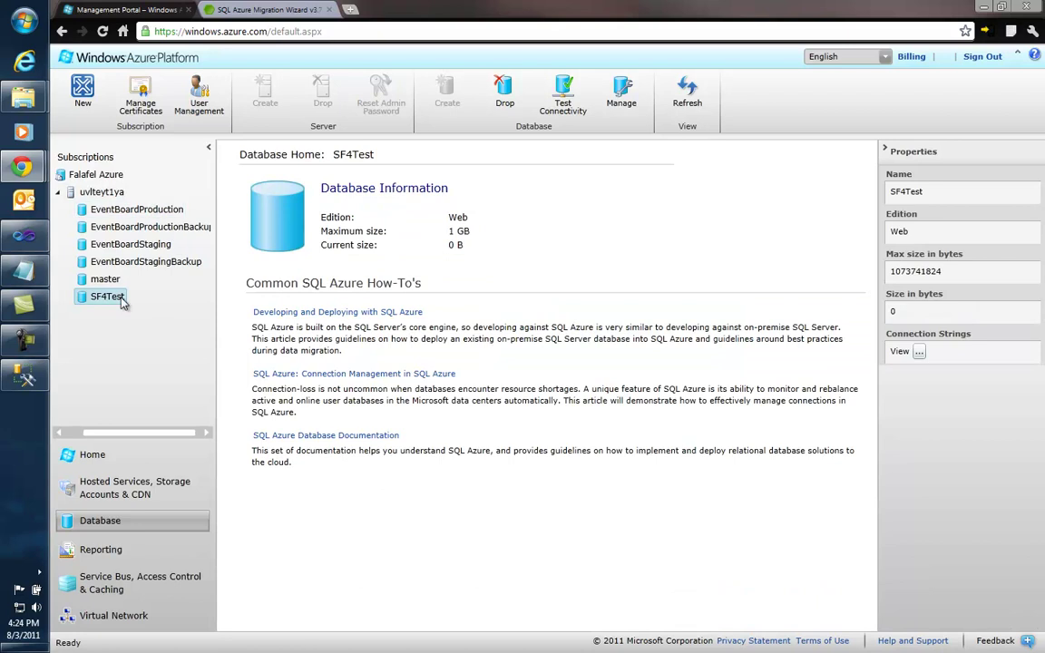
click(687, 98)
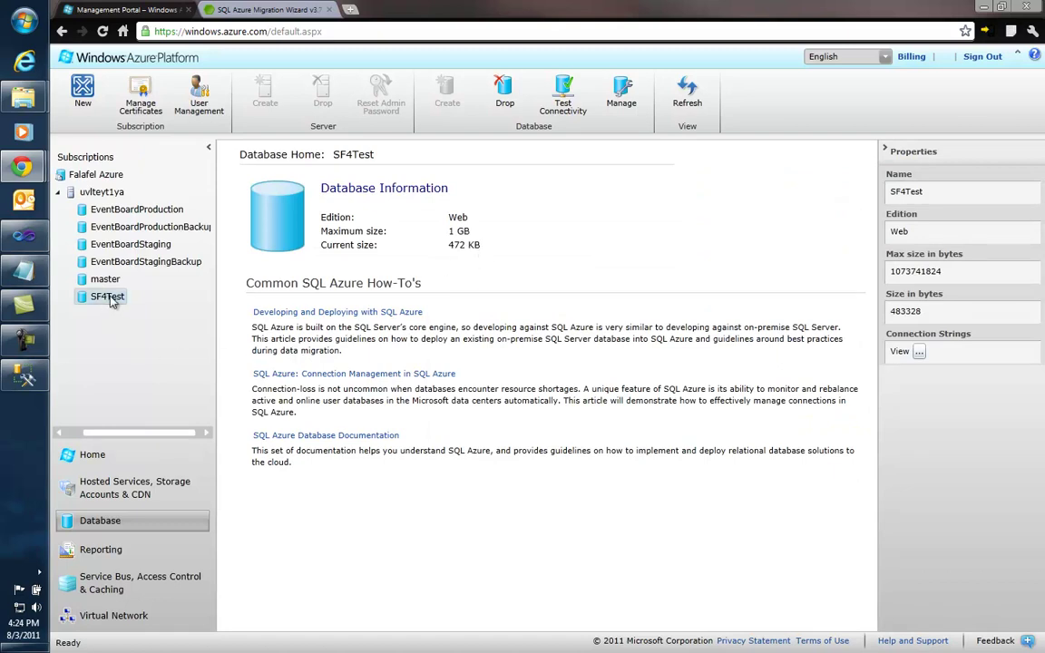
click(624, 95)
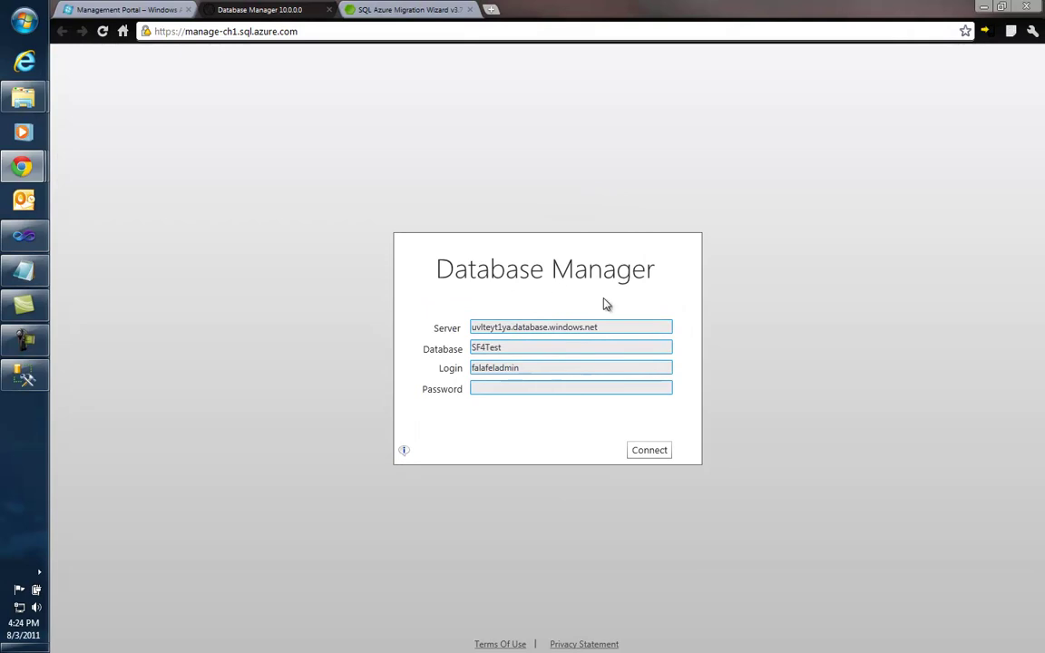
Step: Sign in to SF4Test, expand and browse the Tables (160) list, then collapse it
click(518, 389)
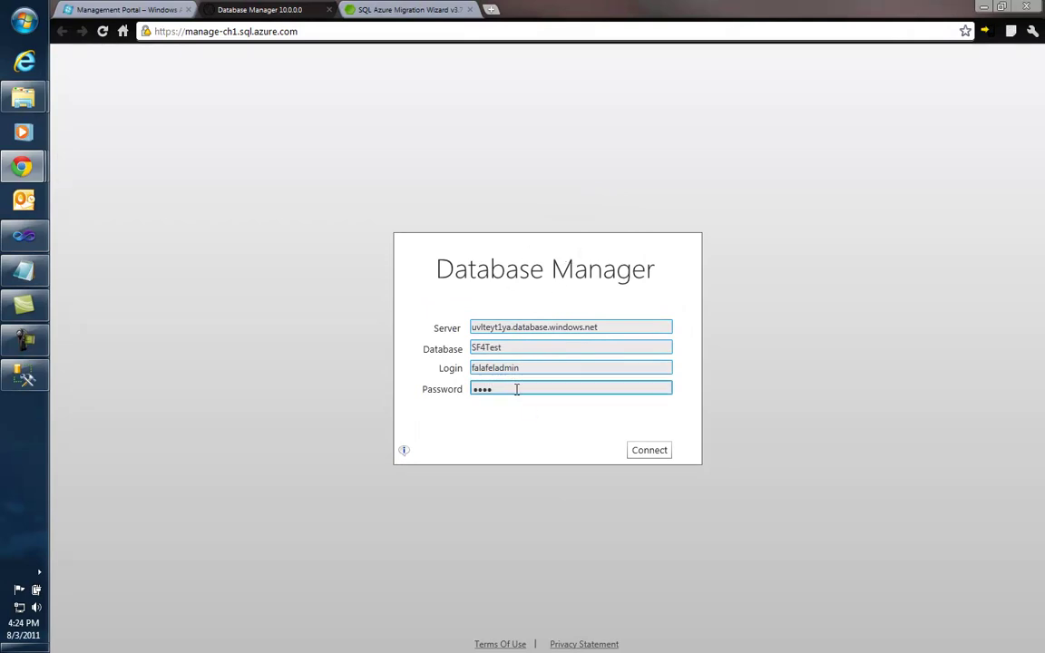
key(Return)
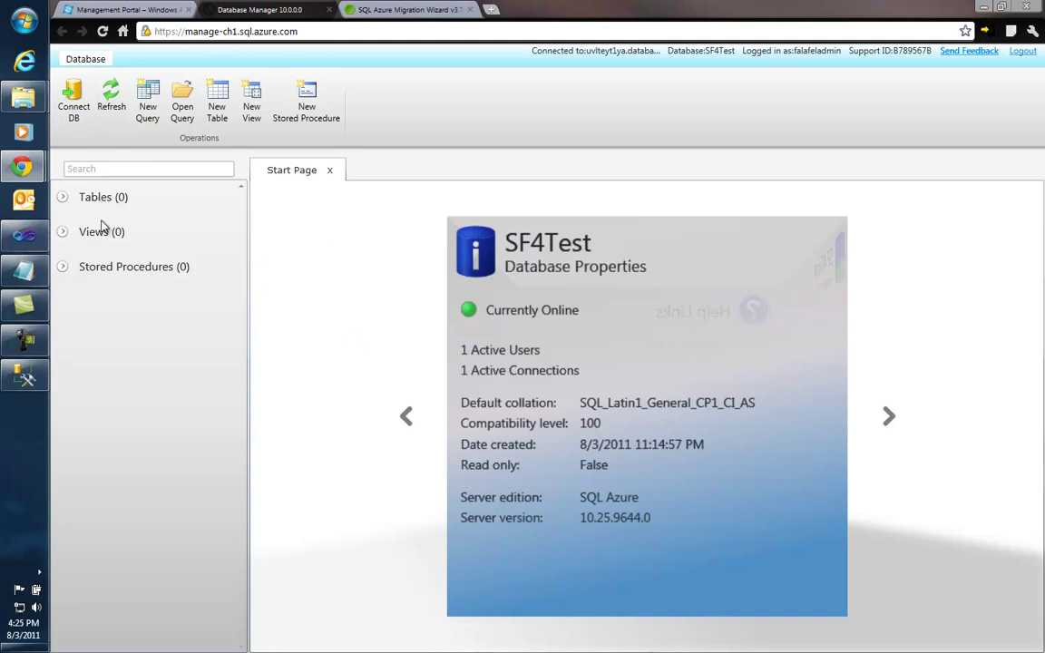
click(62, 196)
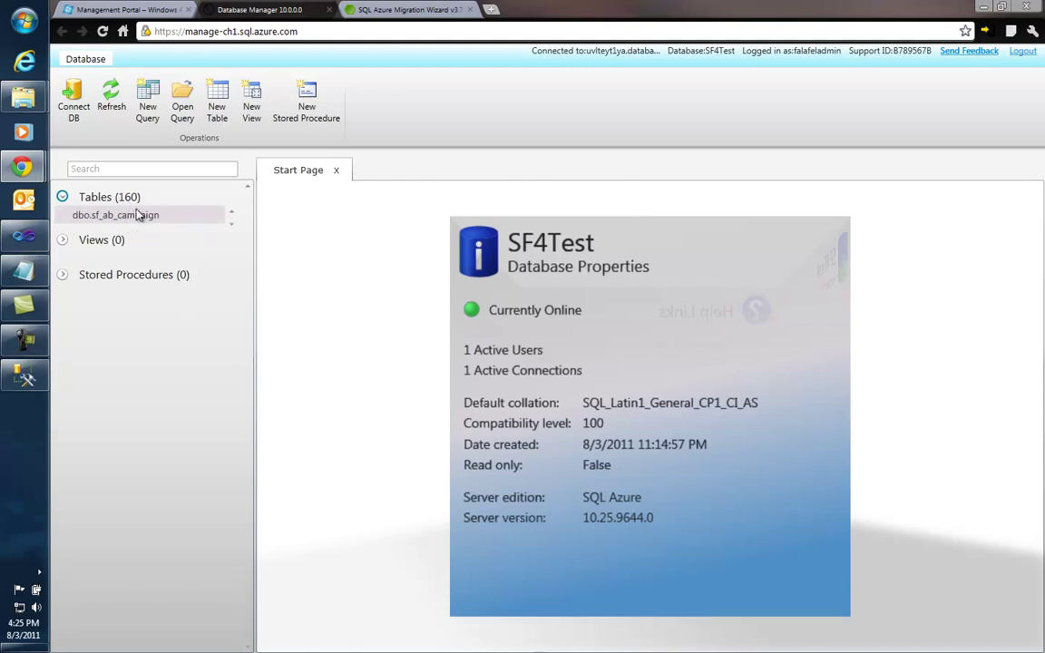
click(232, 225)
click(232, 225)
click(232, 225)
click(231, 210)
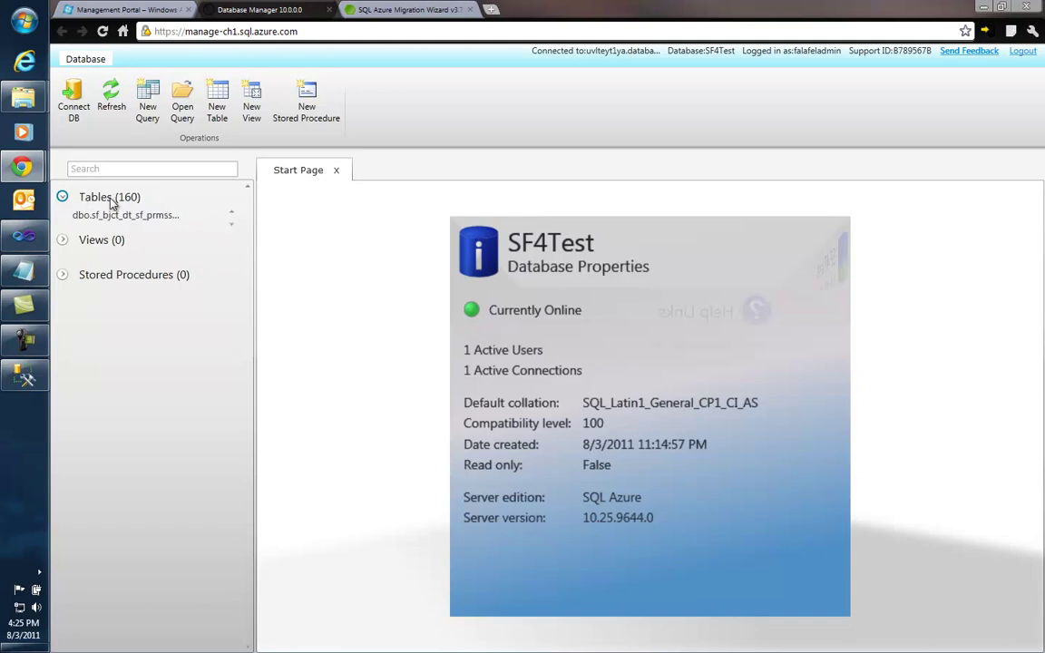
click(111, 200)
drag(241, 207, 224, 170)
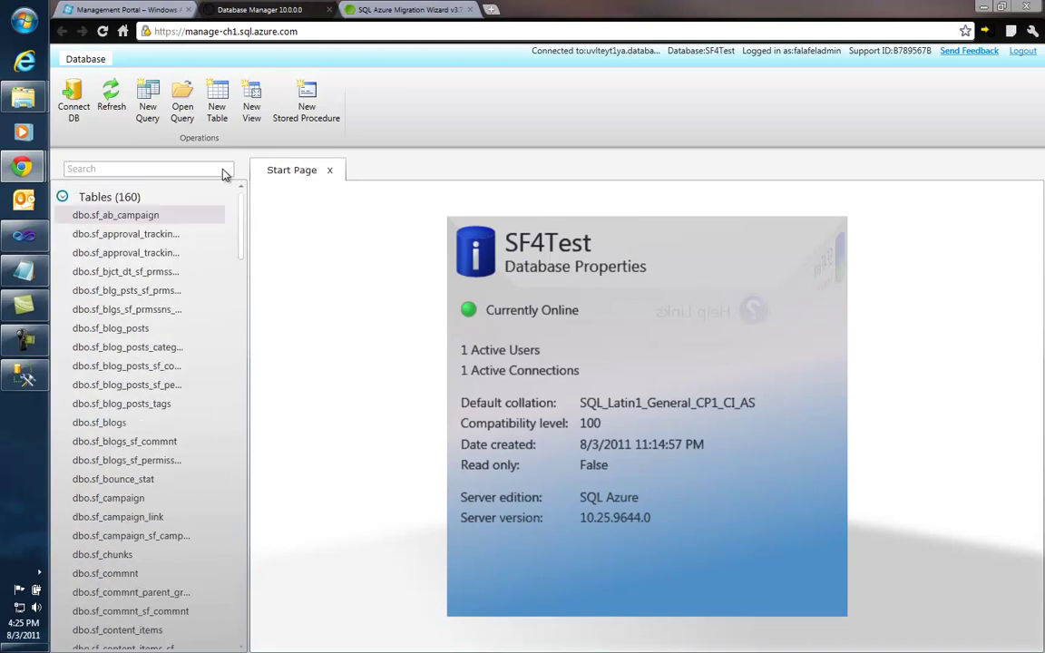
click(62, 198)
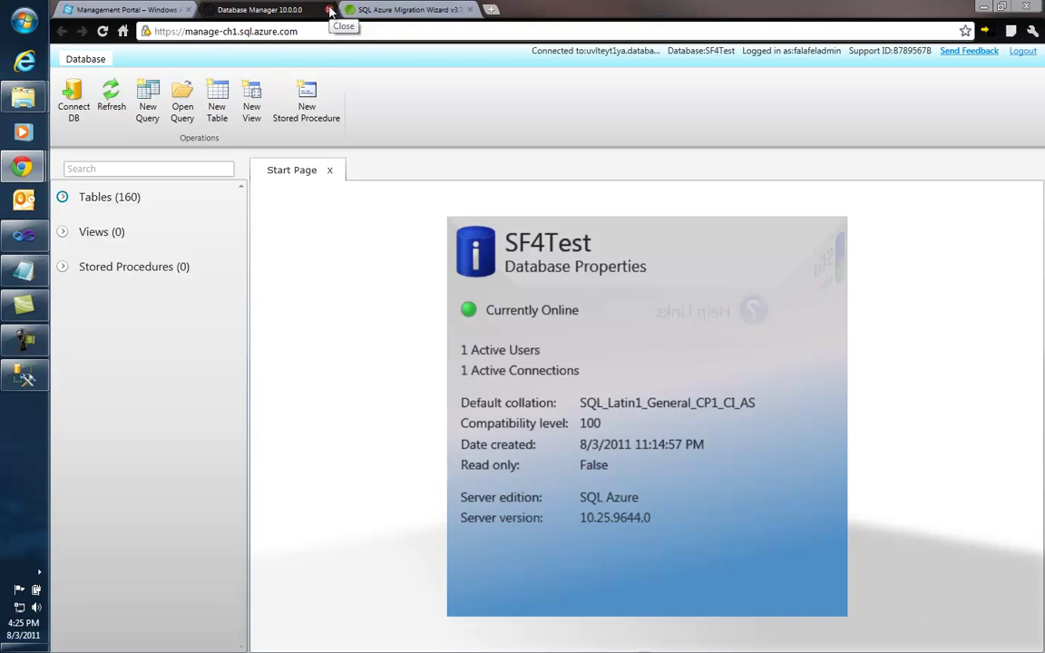
Step: Close the Database Manager tab, confirm leaving, and return to SQL Server Management Studio
click(330, 9)
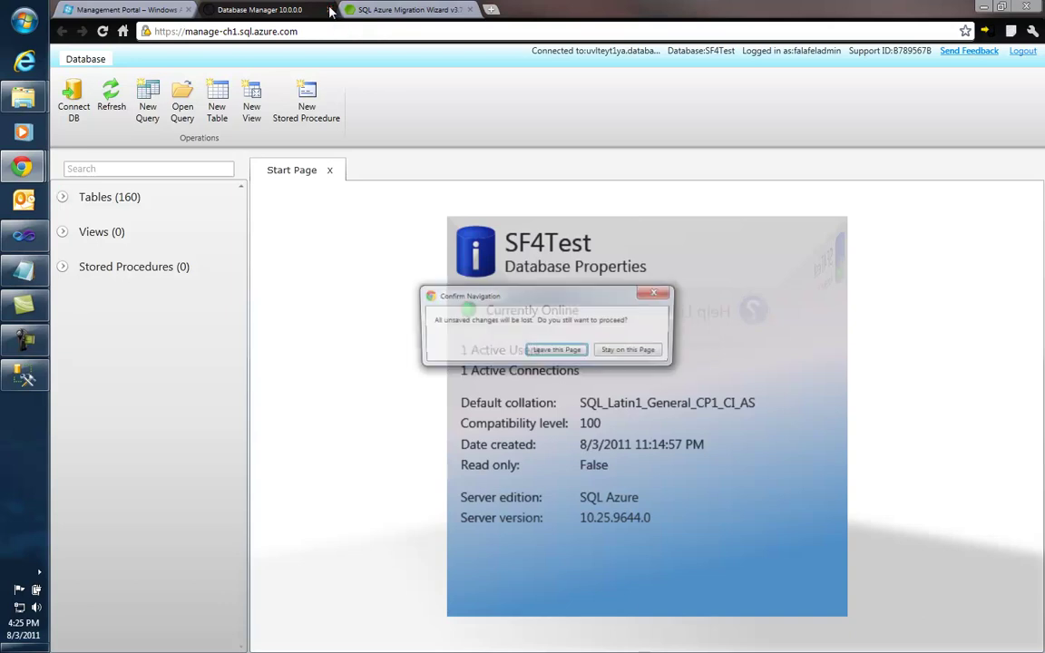
click(559, 352)
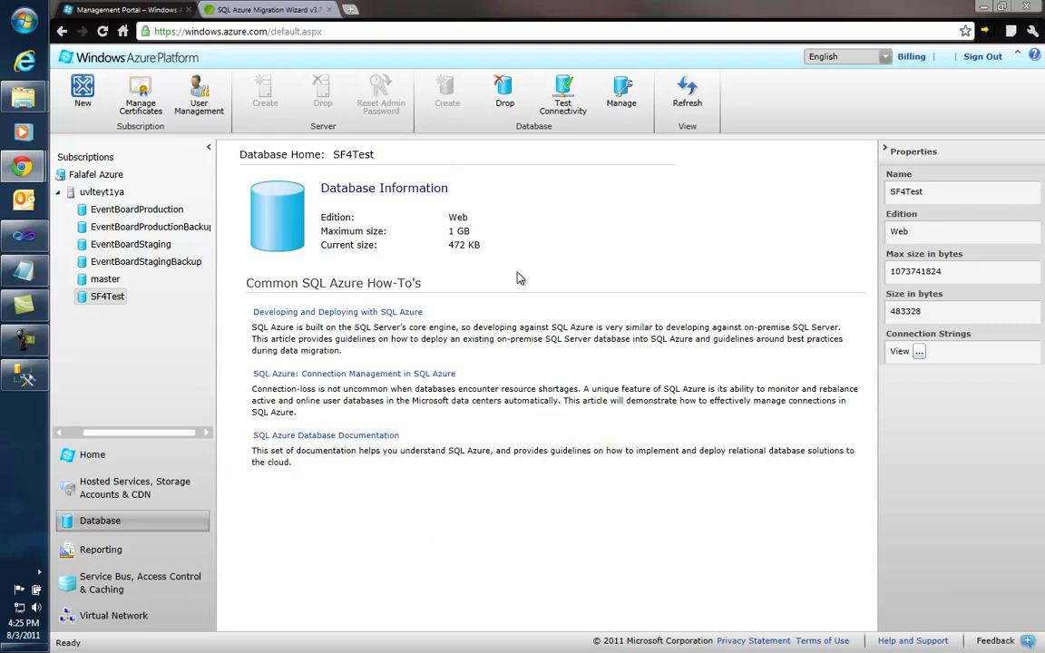
click(24, 338)
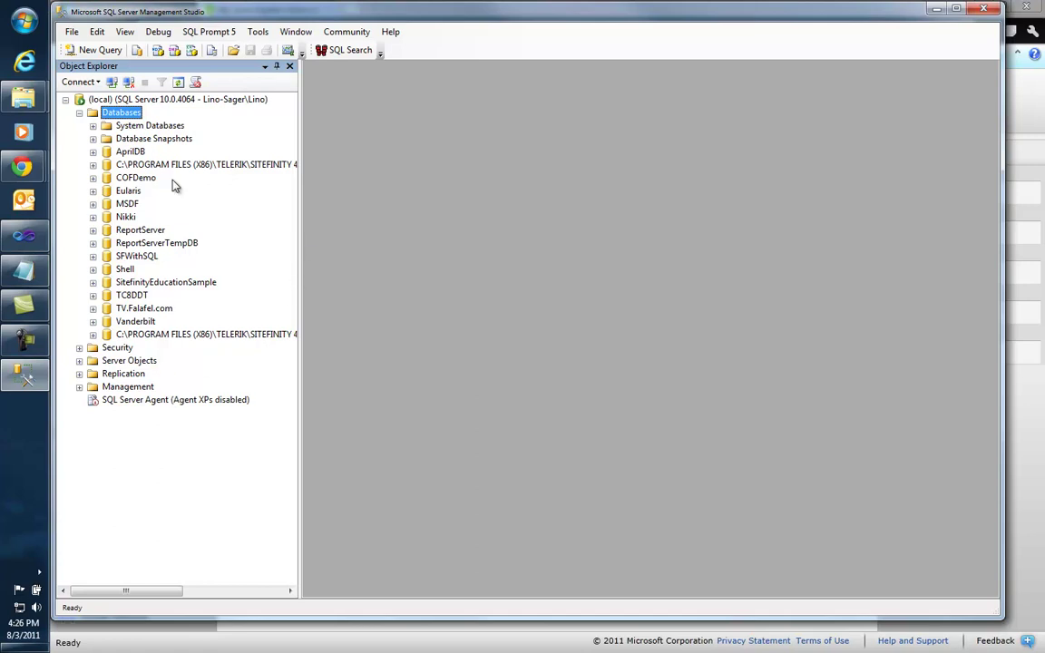
Step: Connect Object Explorer to the database.windows.net server using SQL Server Authentication with the admin login
click(72, 32)
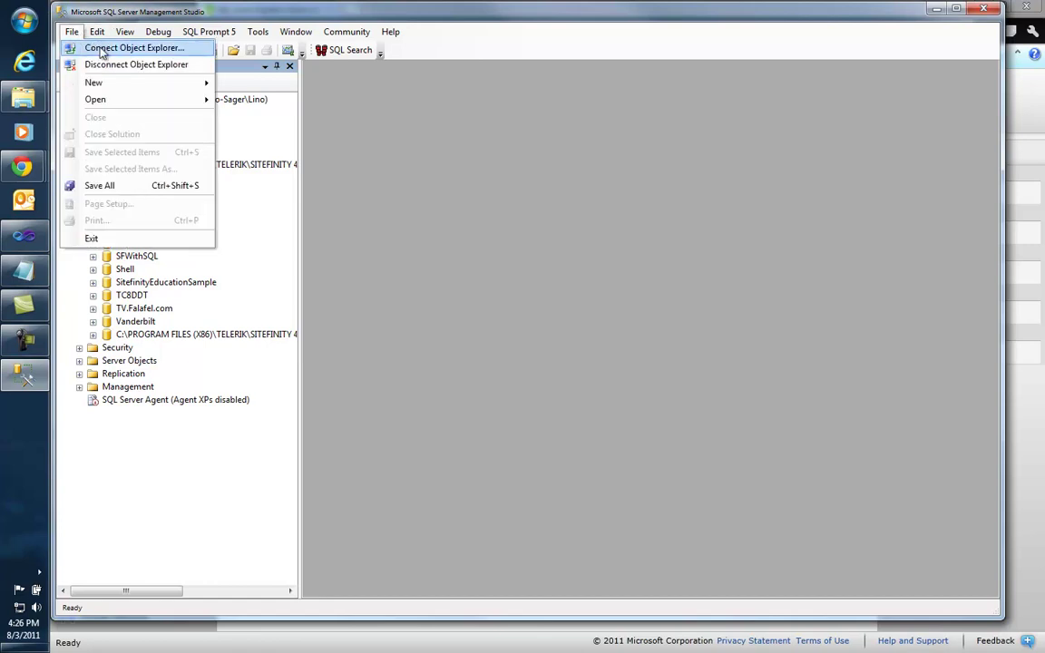
click(103, 48)
click(662, 251)
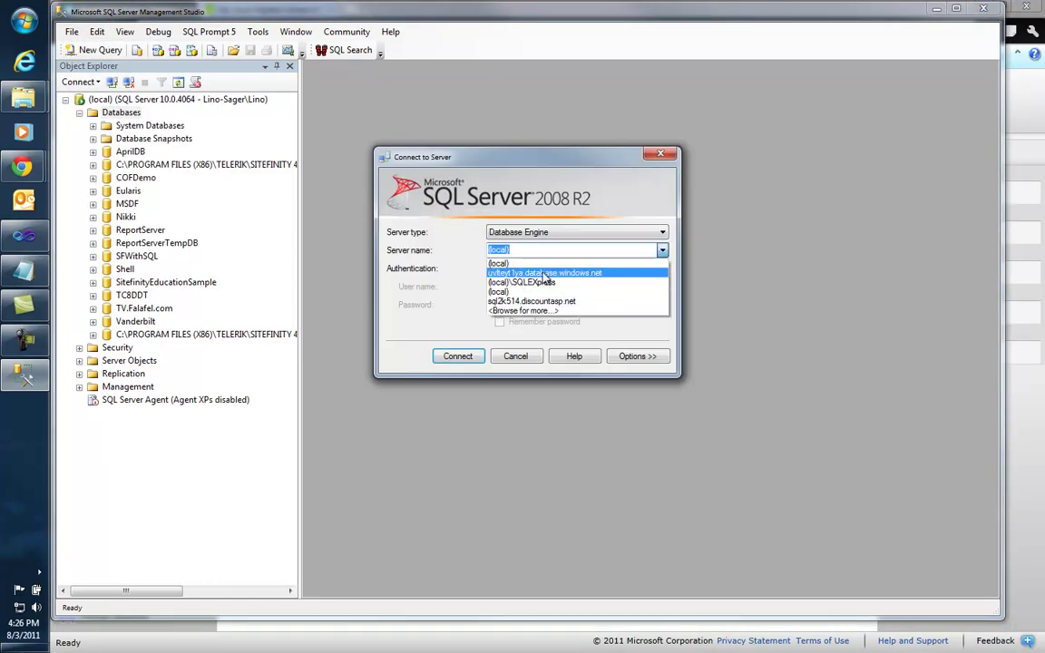
click(543, 273)
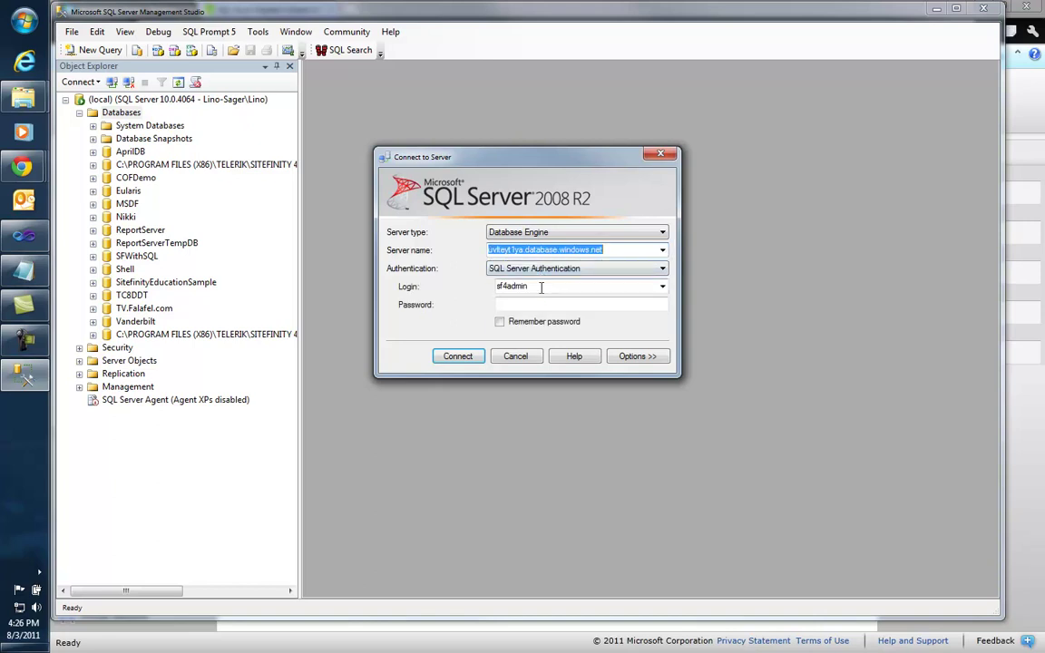
key(Tab)
key(Tab)
text(fal)
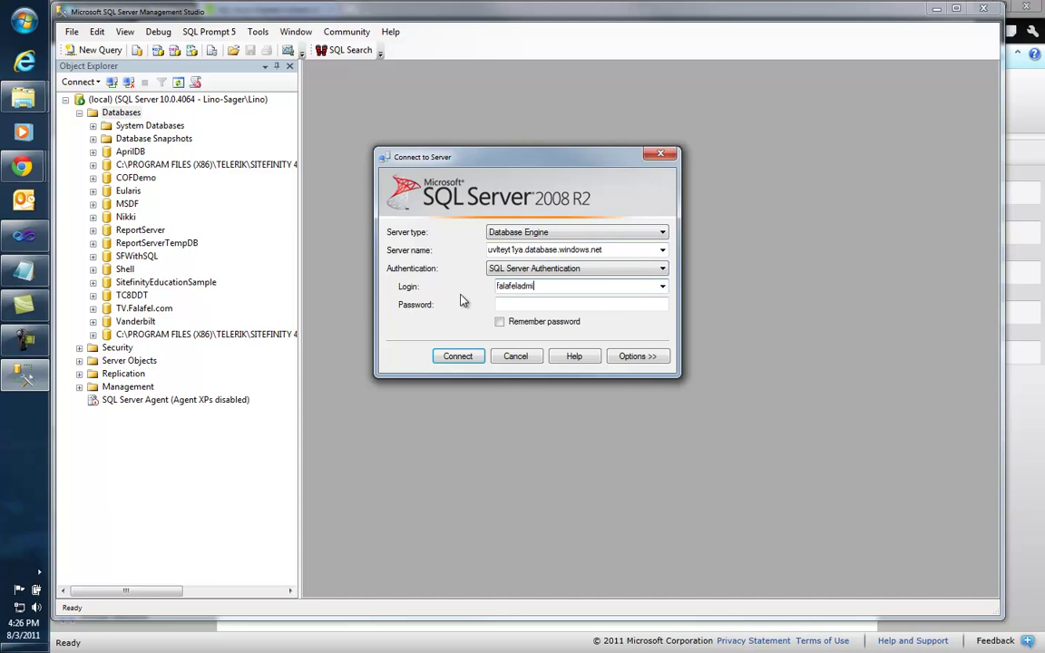
text(afeladmin)
key(Tab)
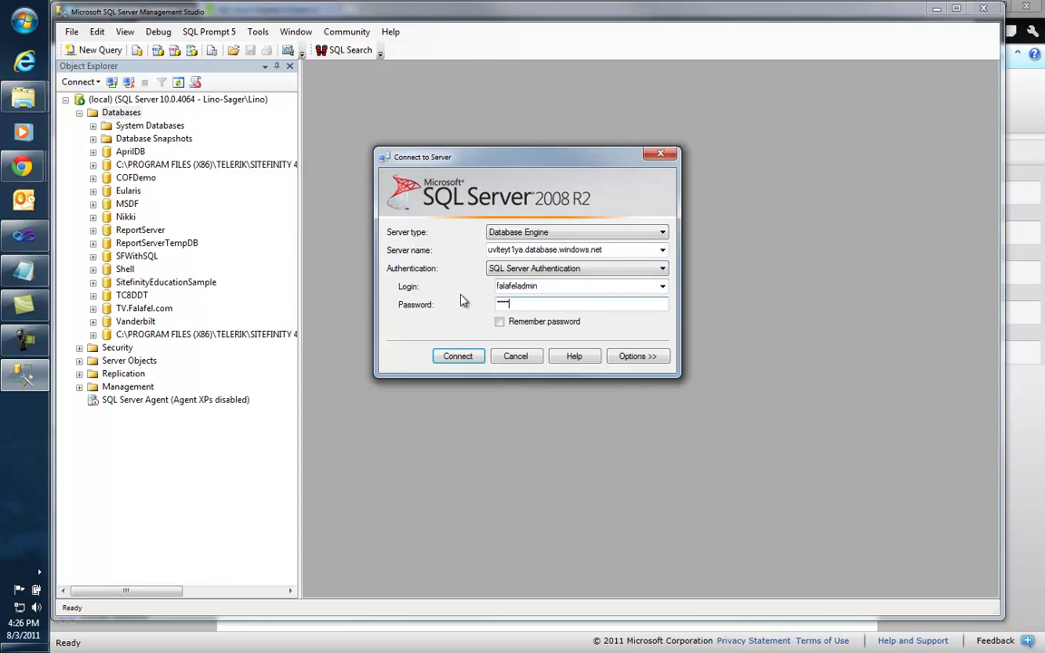
click(458, 357)
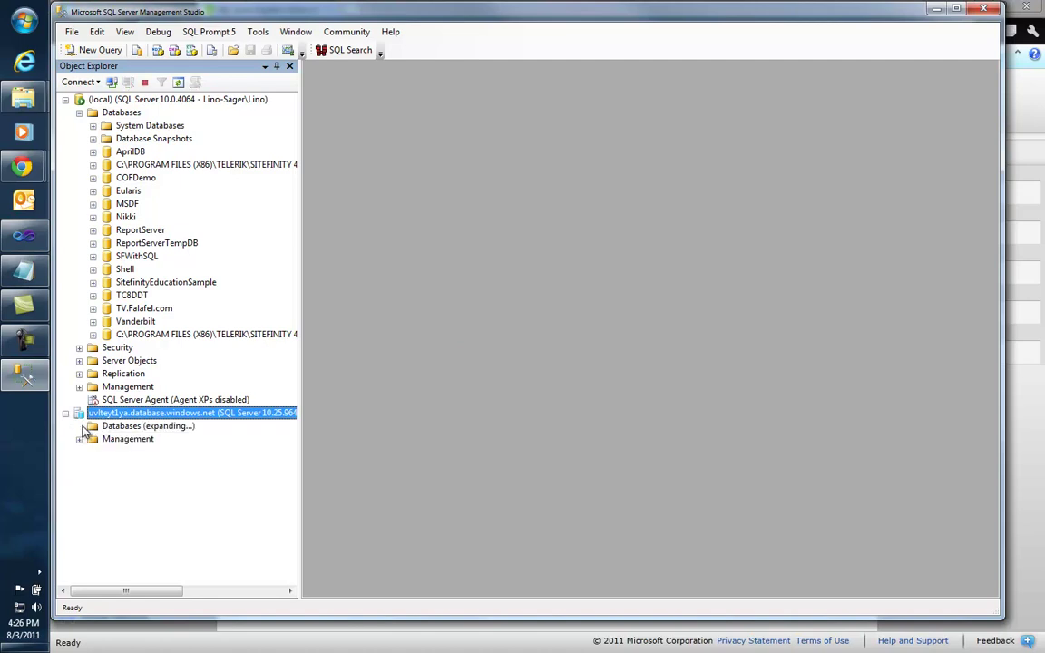
Step: Expand SF4Test > Security > Users and start a New User template script
click(79, 426)
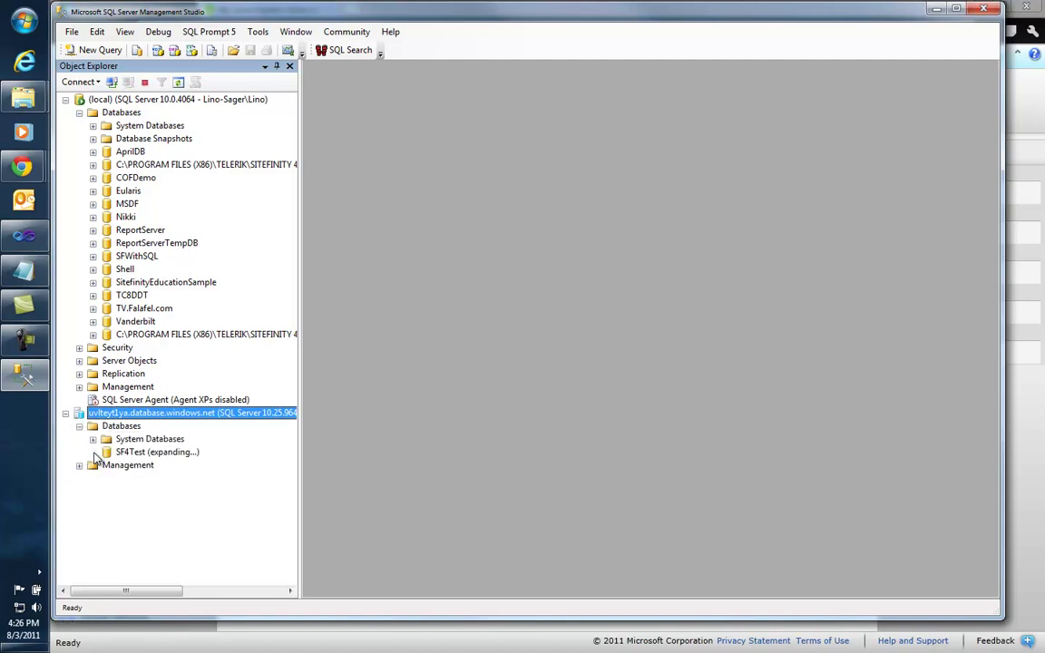
click(94, 453)
click(107, 465)
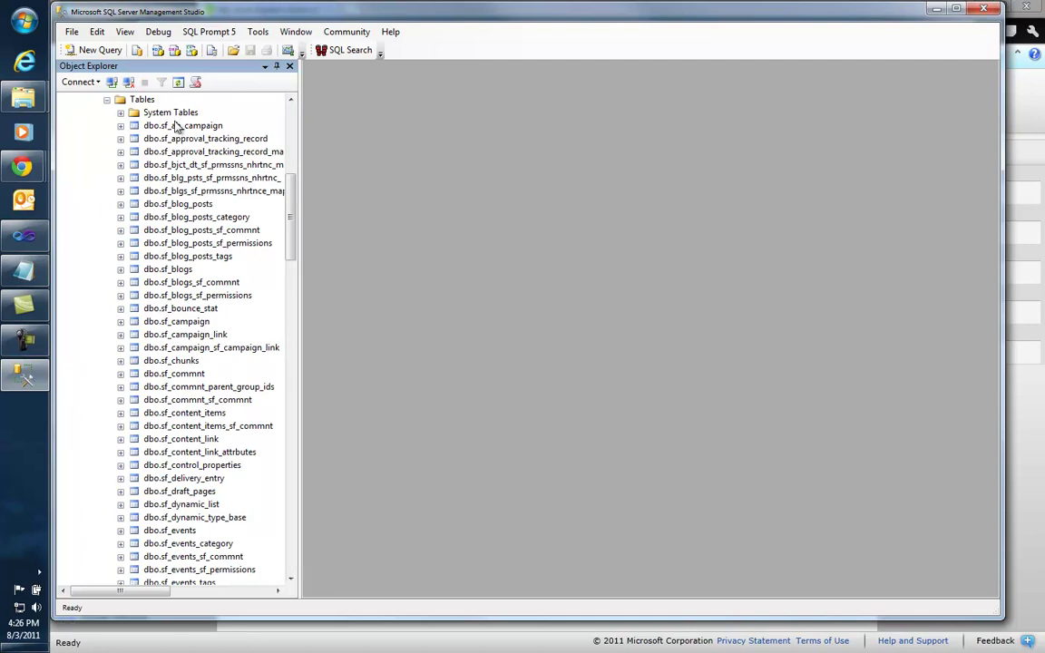
click(108, 100)
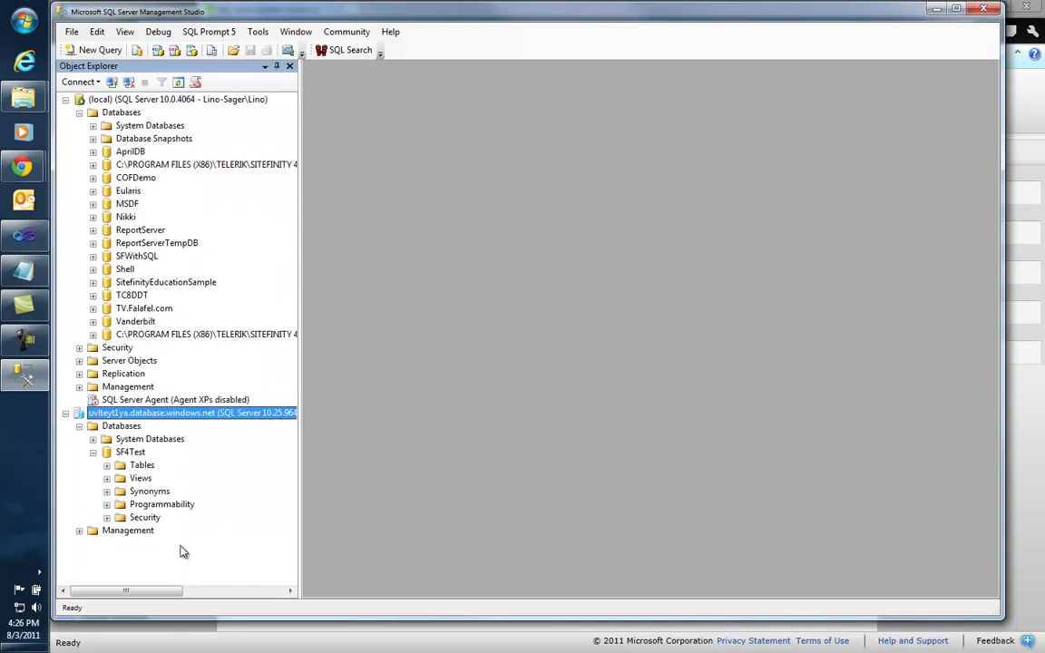
click(107, 518)
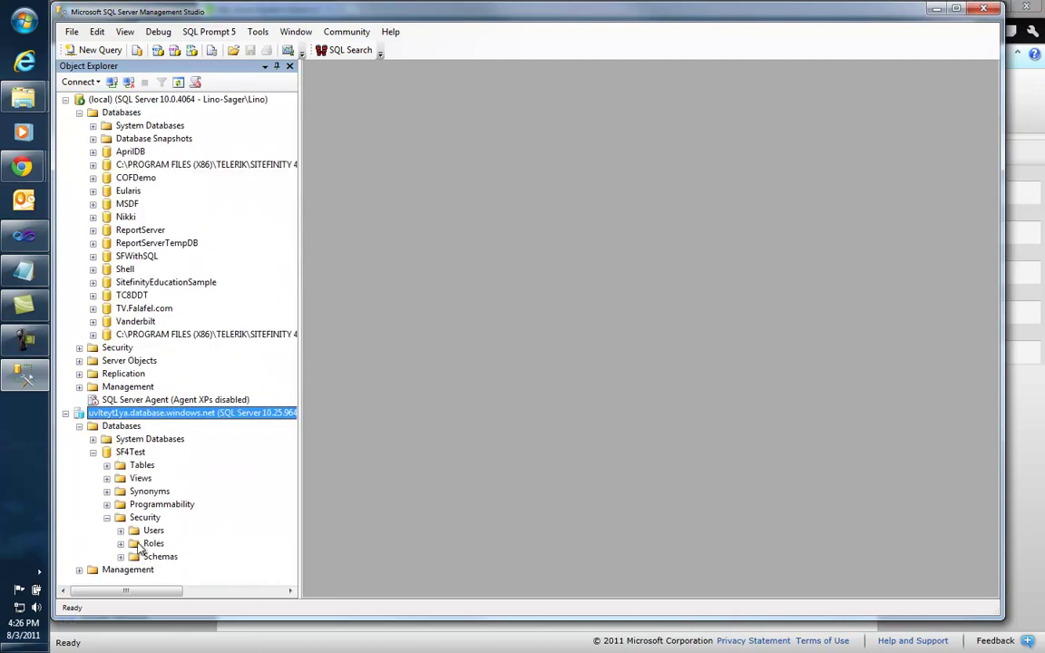
click(120, 531)
scroll(289, 517, down, 1)
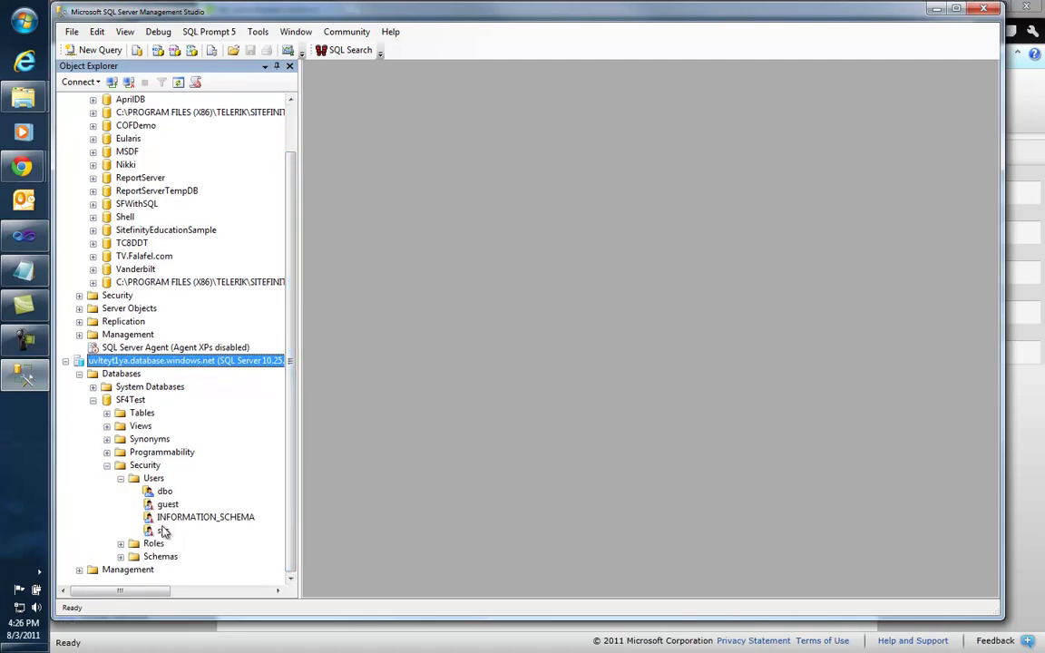
click(155, 480)
right_click(155, 480)
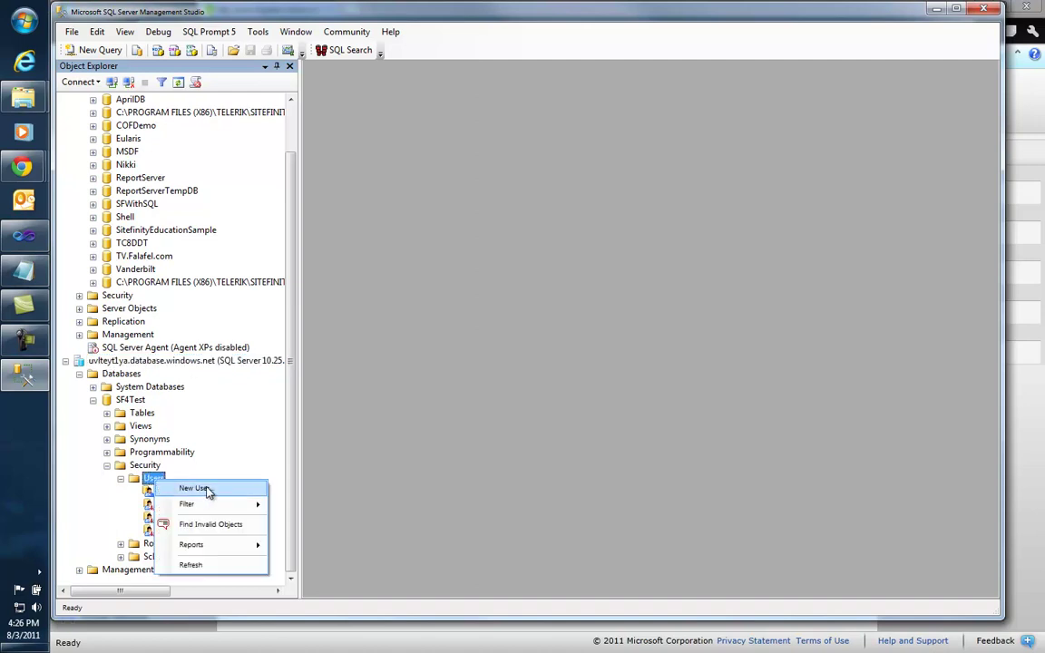
click(194, 489)
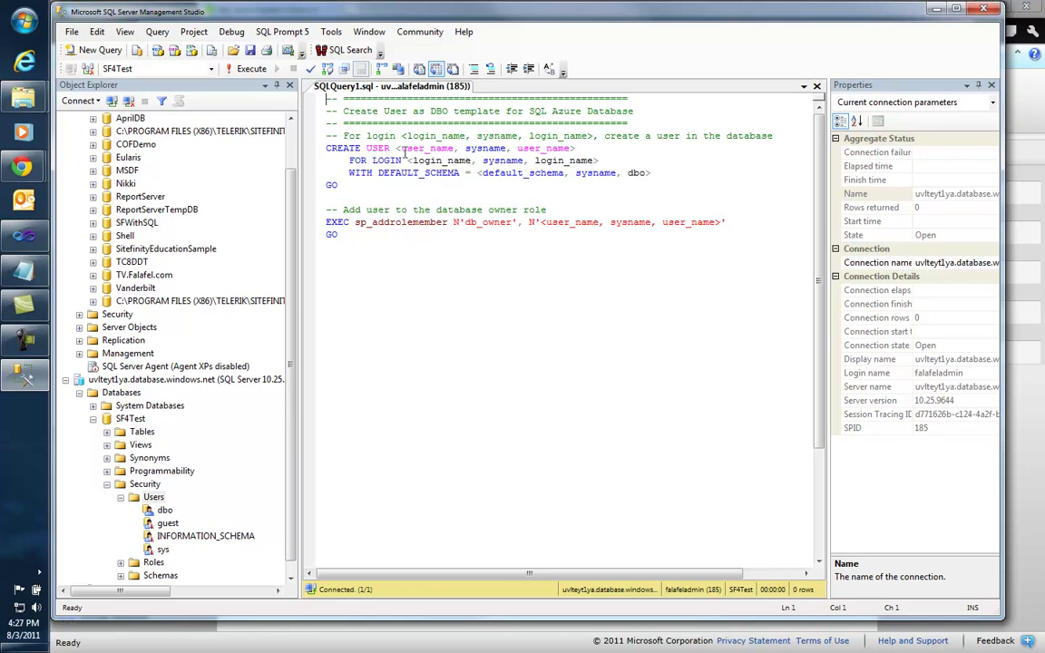
Step: Edit the template to create user sfuser for login sf4admin, dropping the schema line, and add sfuser to db_owner
drag(397, 148, 596, 148)
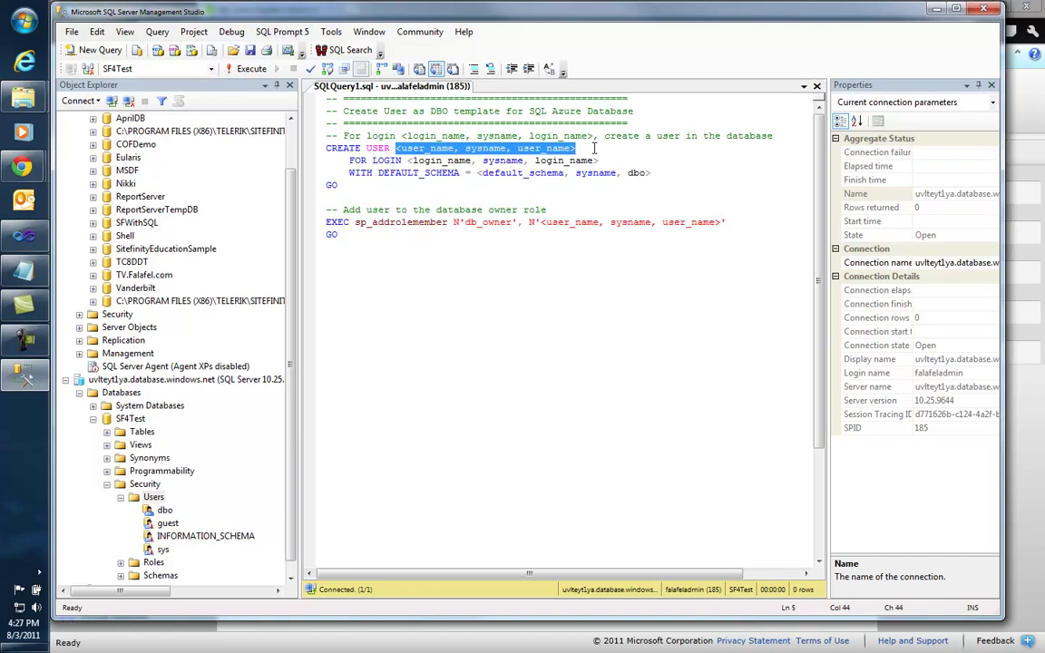
text(sfuser)
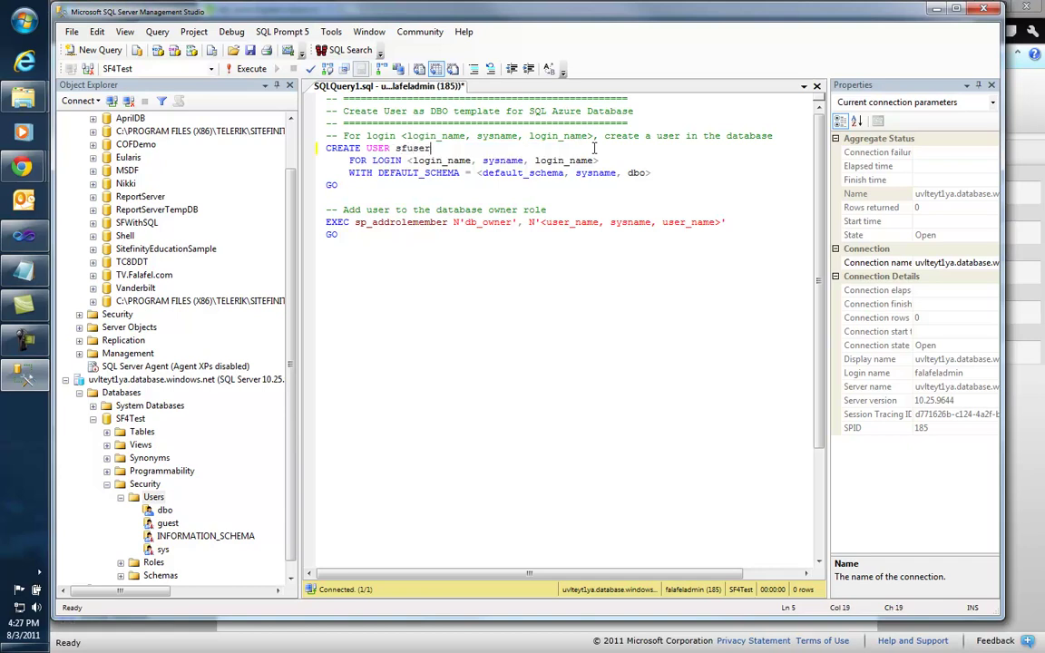
drag(407, 161, 602, 161)
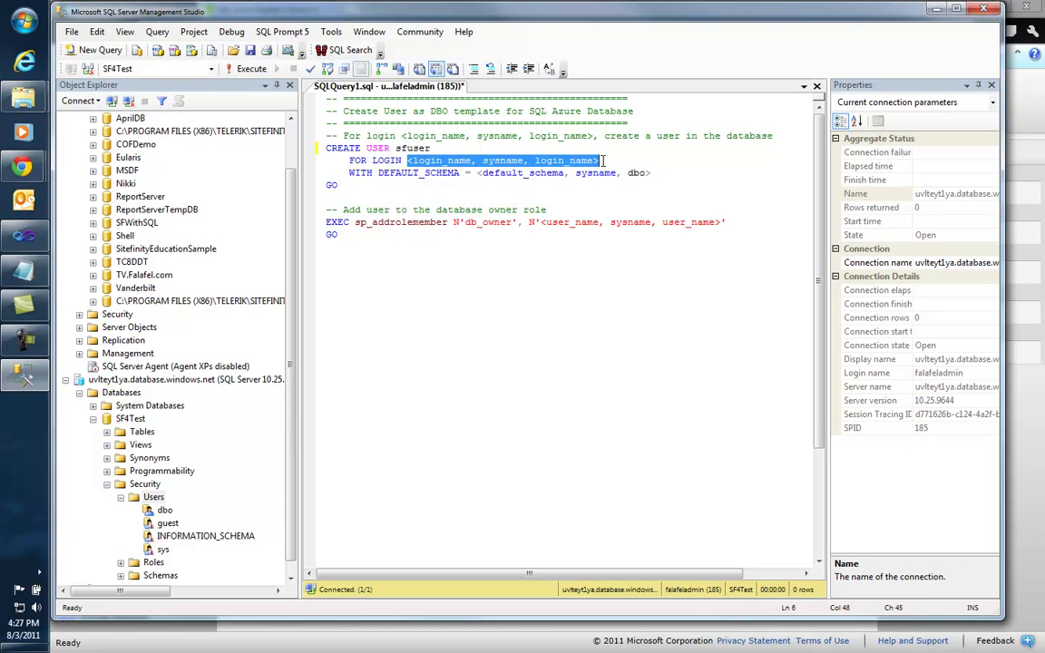
text(sf4)
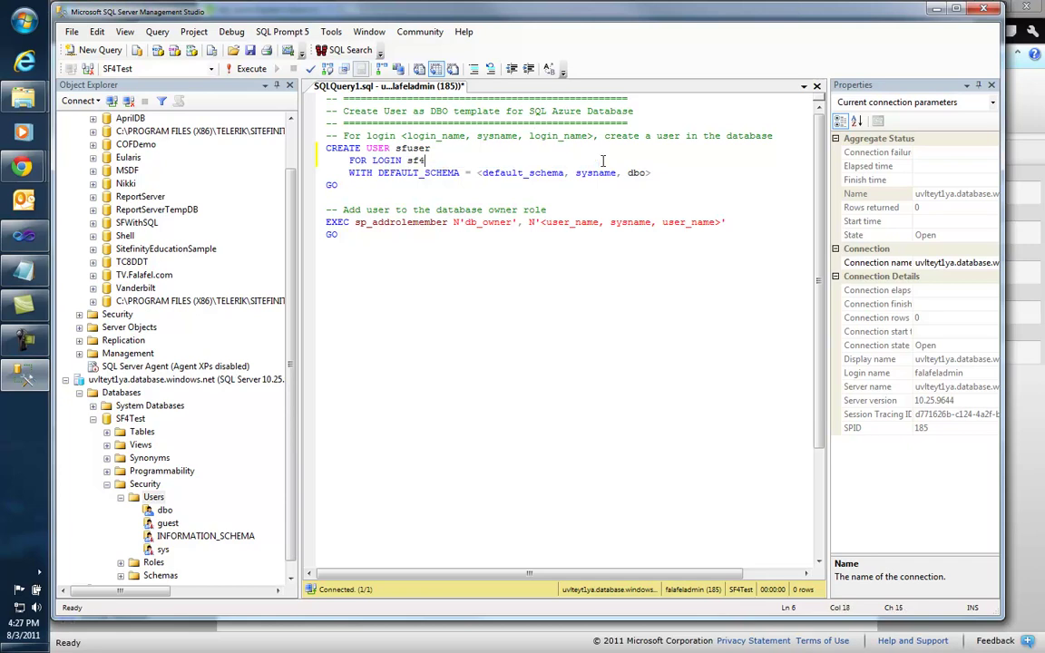
text(admin)
drag(349, 172, 656, 172)
key(Delete)
key(BackSpace)
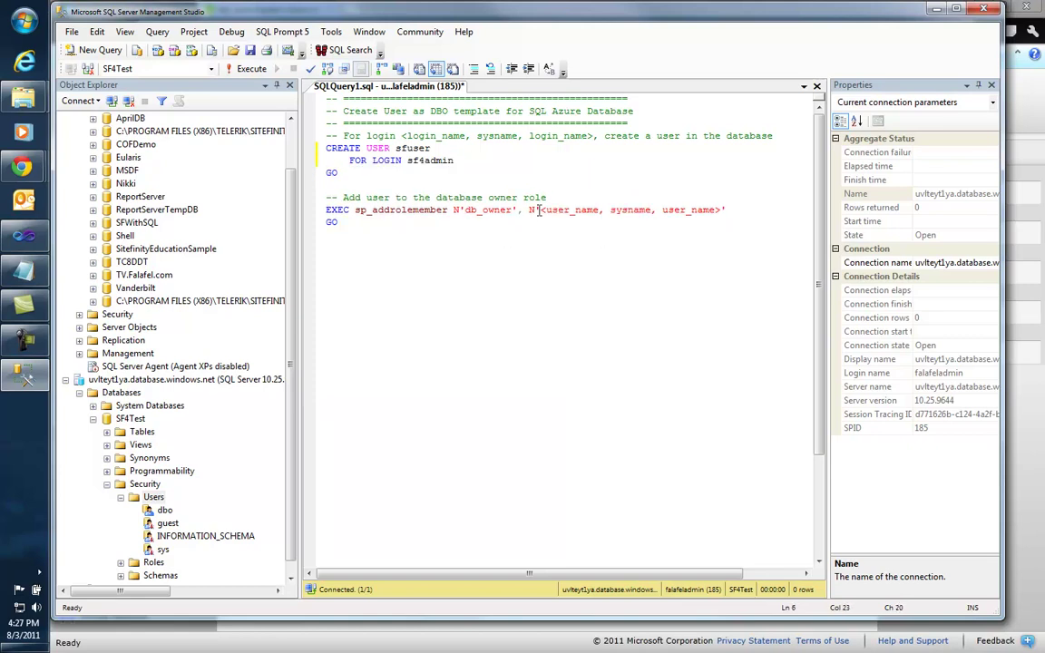
drag(541, 209, 718, 209)
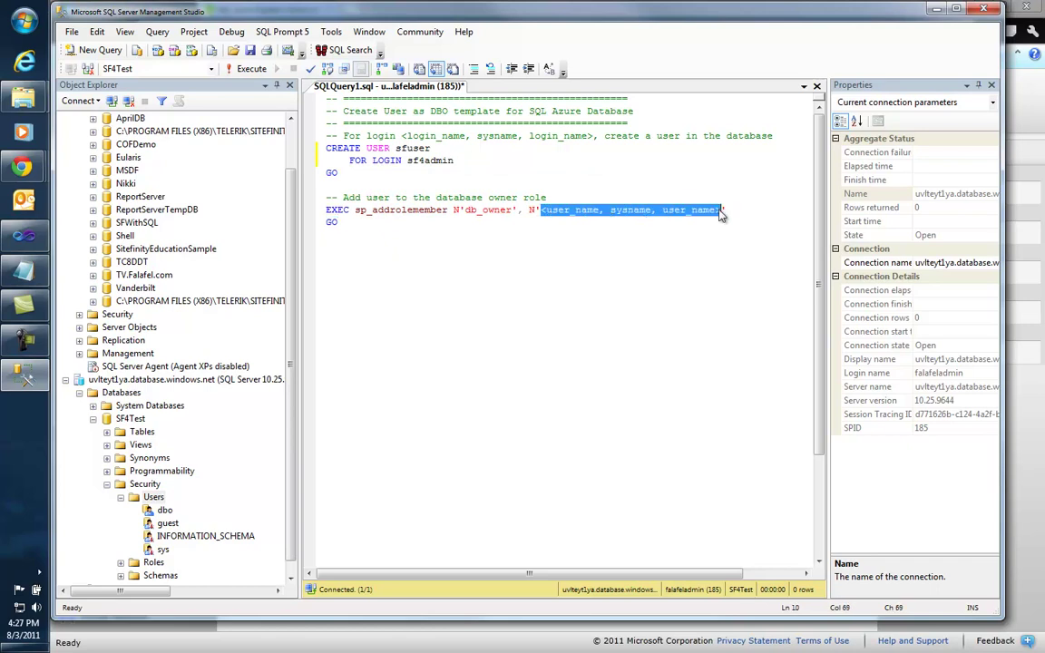
key(Delete)
text(sfuser)
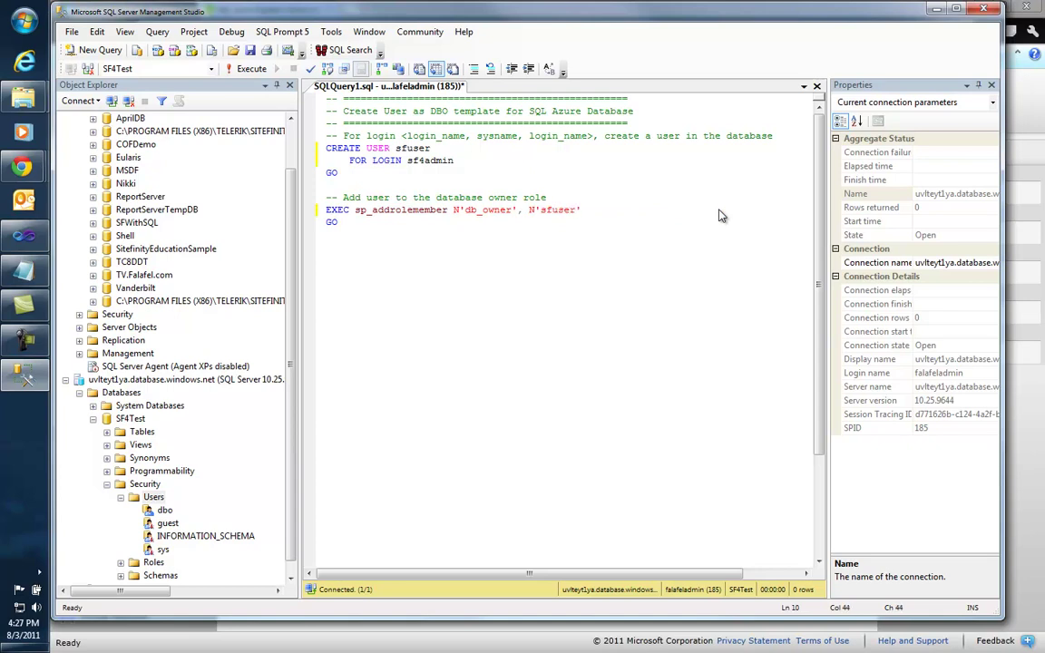
right_click(498, 211)
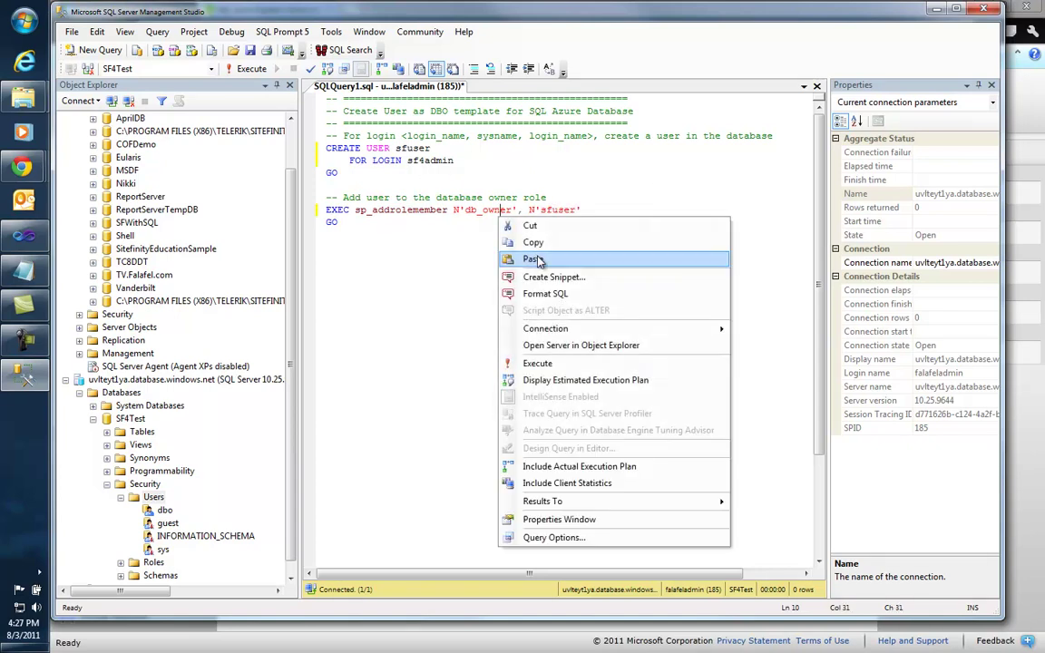
Step: Execute the script, refresh Users to find sfuser, then minimize Management Studio
click(537, 363)
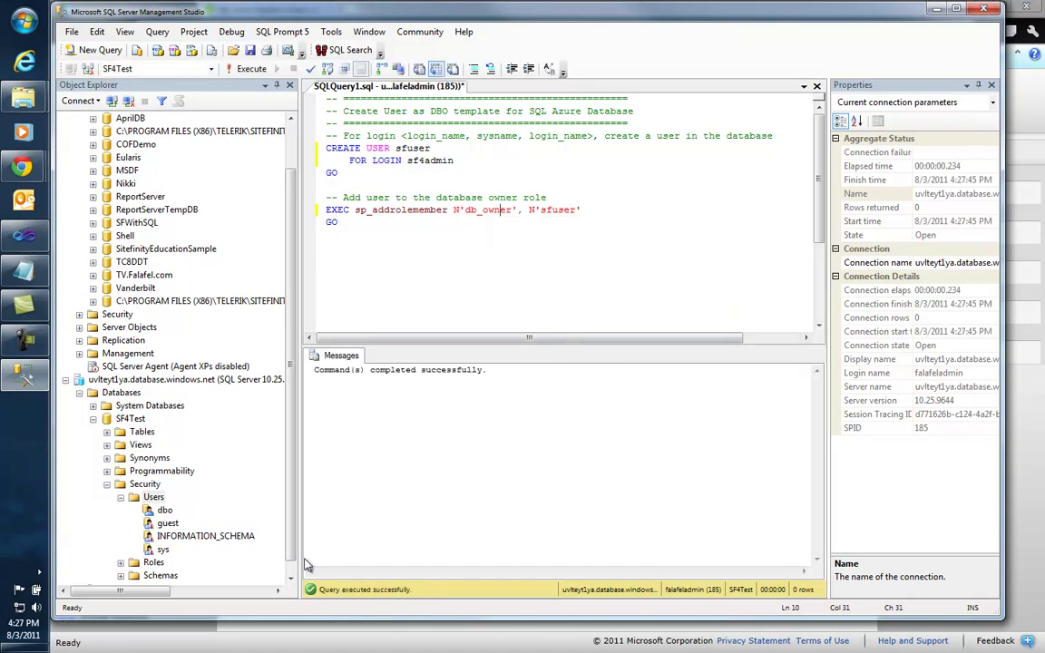
right_click(152, 497)
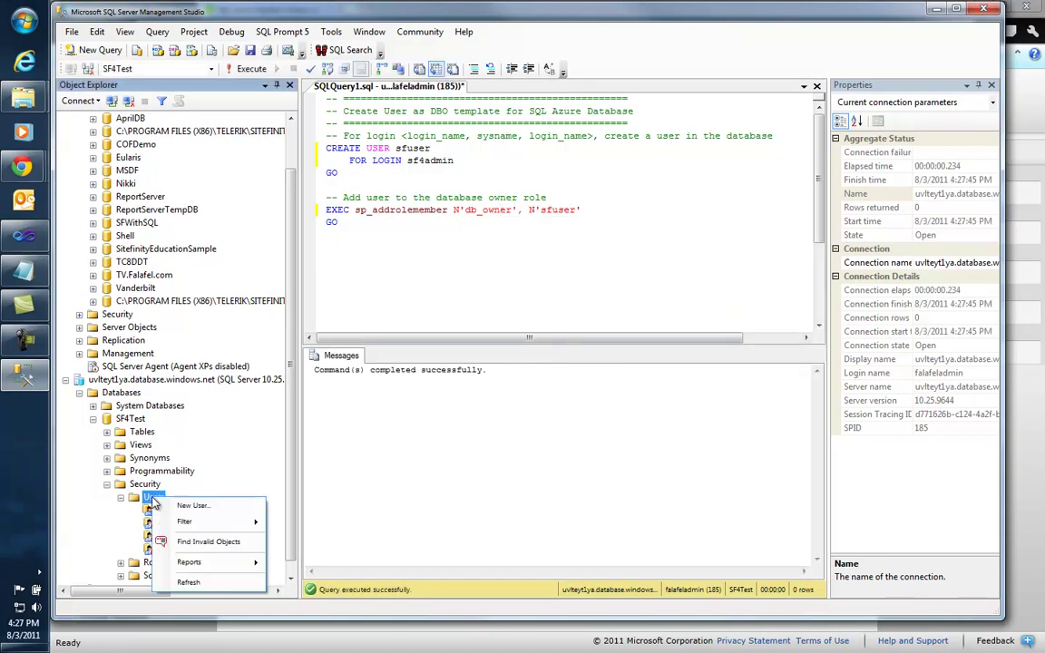
click(191, 582)
click(169, 564)
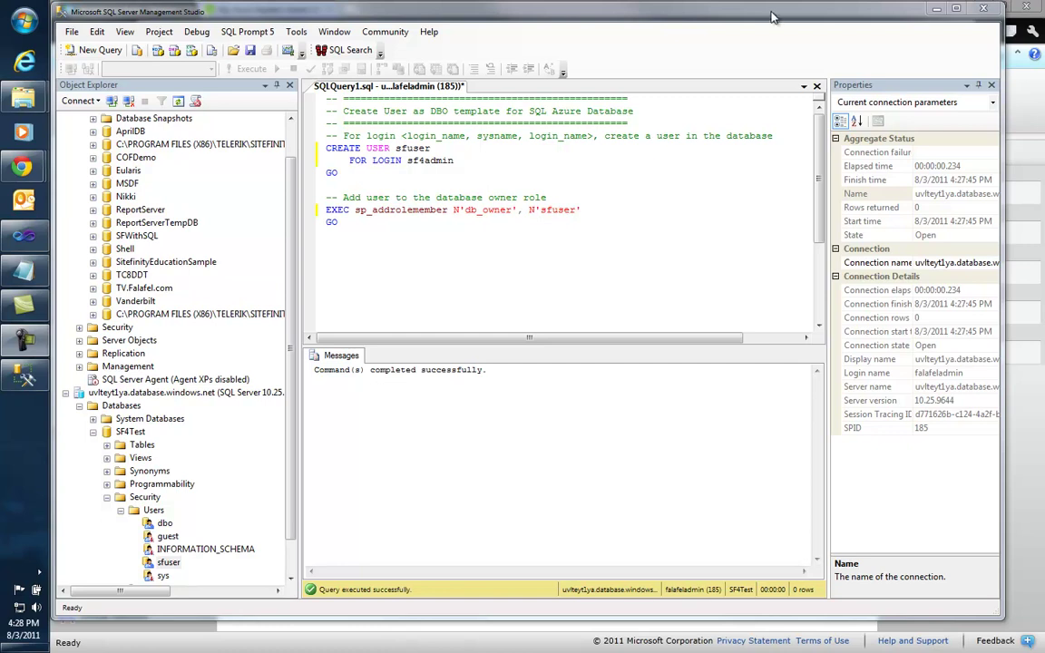
click(937, 9)
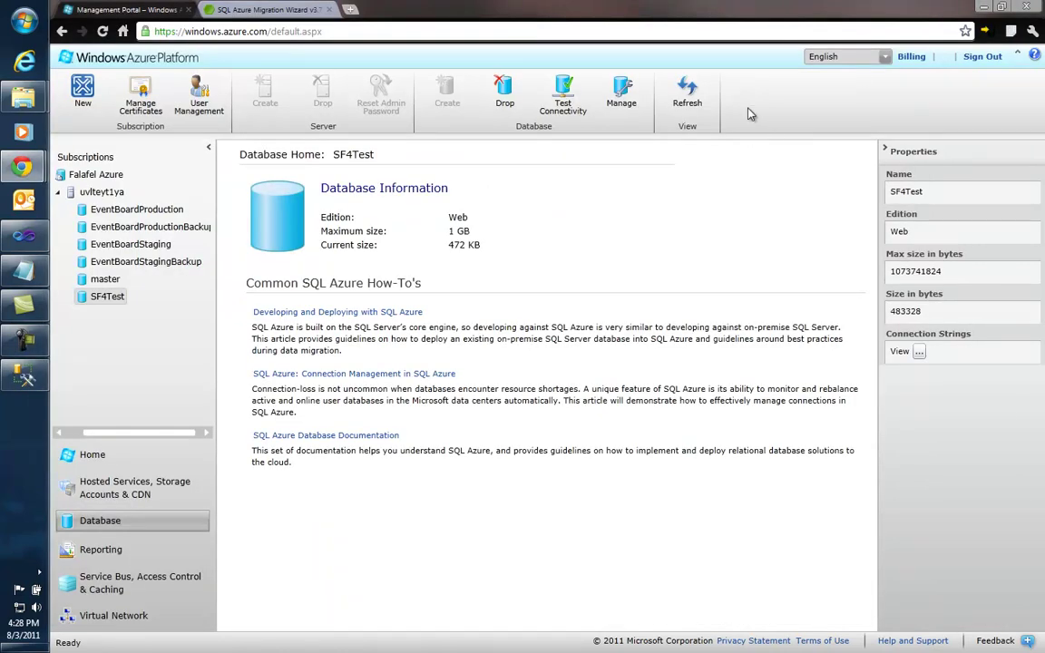
Step: Open SitefinityWebApp.csproj from Sitefinity 4.1's Sitefinity Projects\testAzure folder in Visual Studio
click(984, 7)
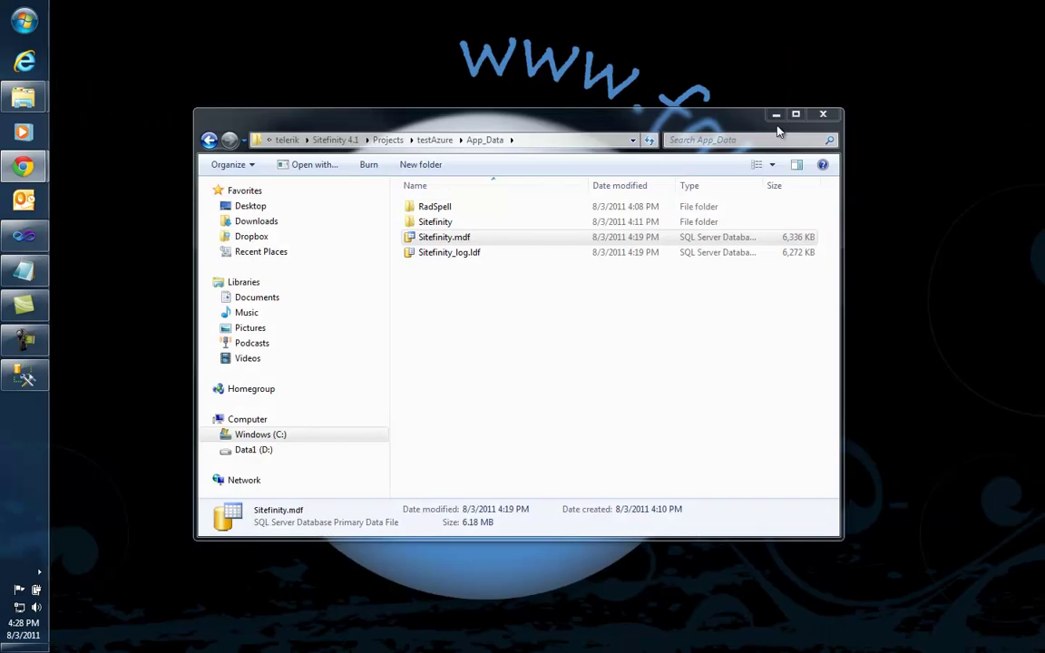
click(775, 115)
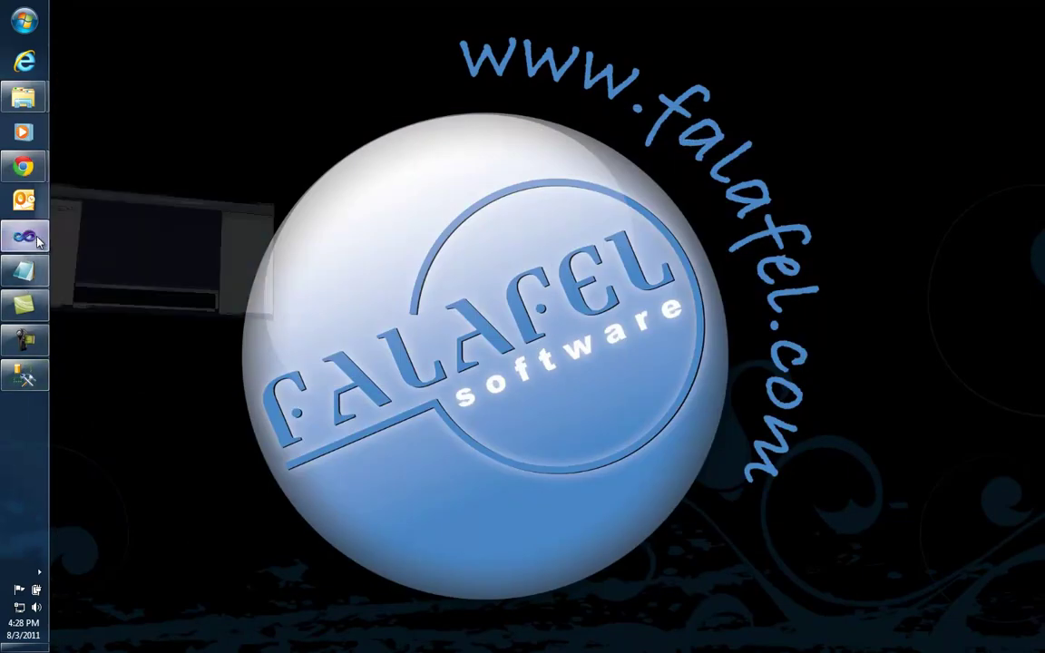
click(37, 236)
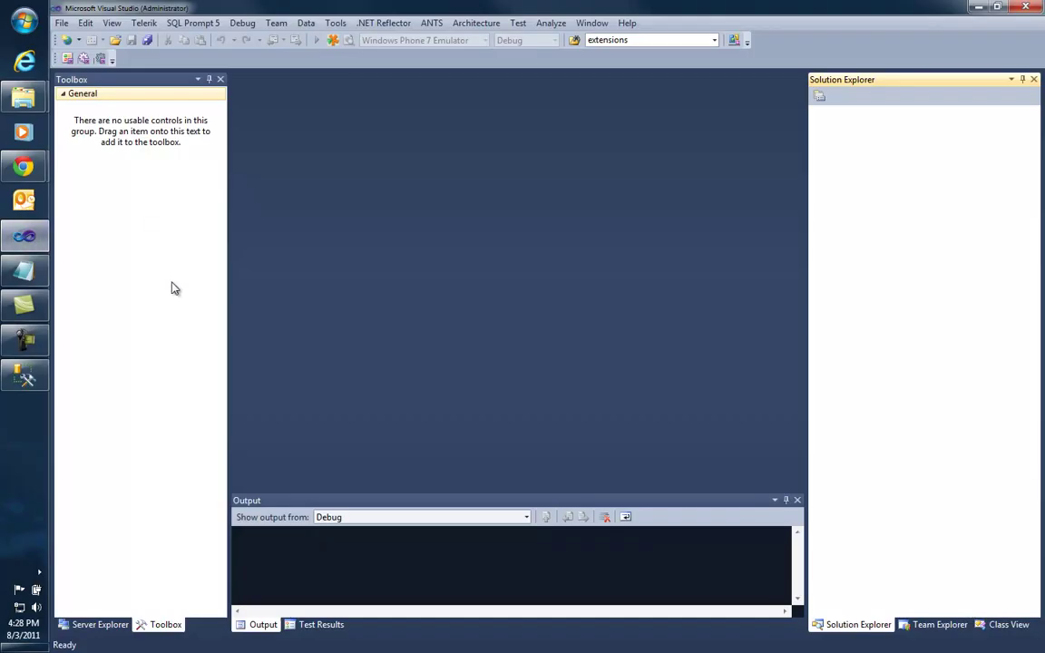
click(61, 24)
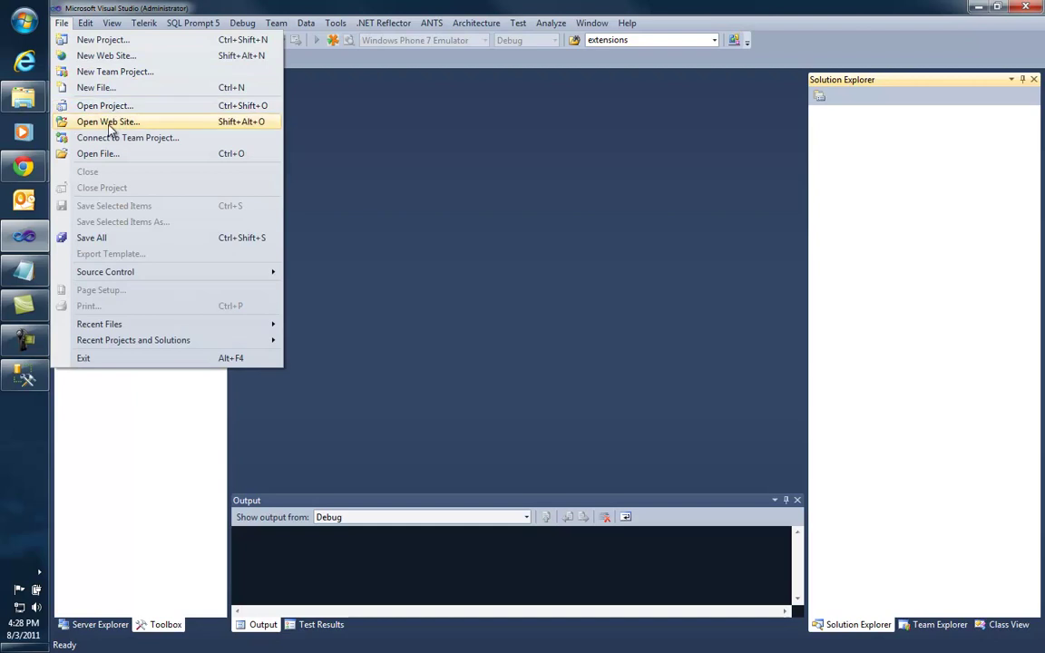
click(105, 106)
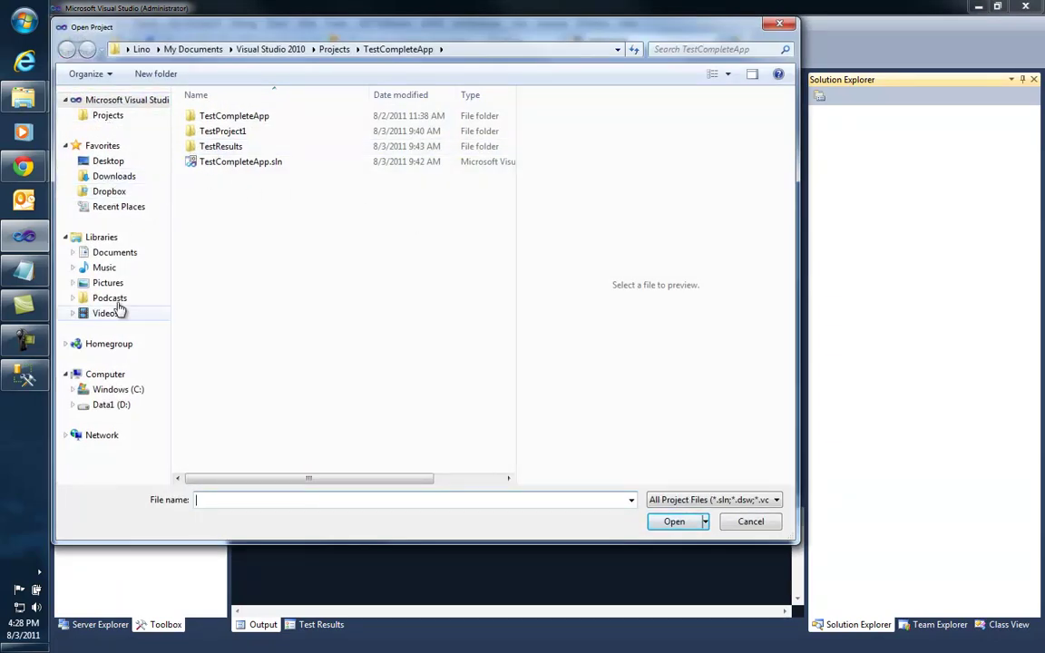
click(125, 392)
double_click(261, 427)
scroll(269, 292, down, 20)
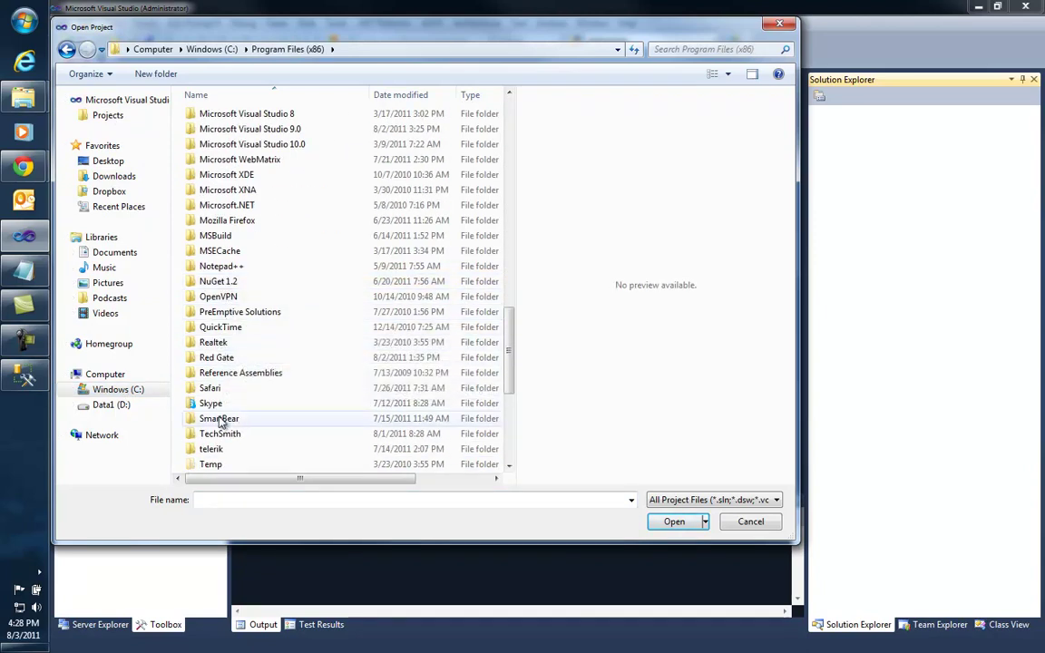
double_click(218, 451)
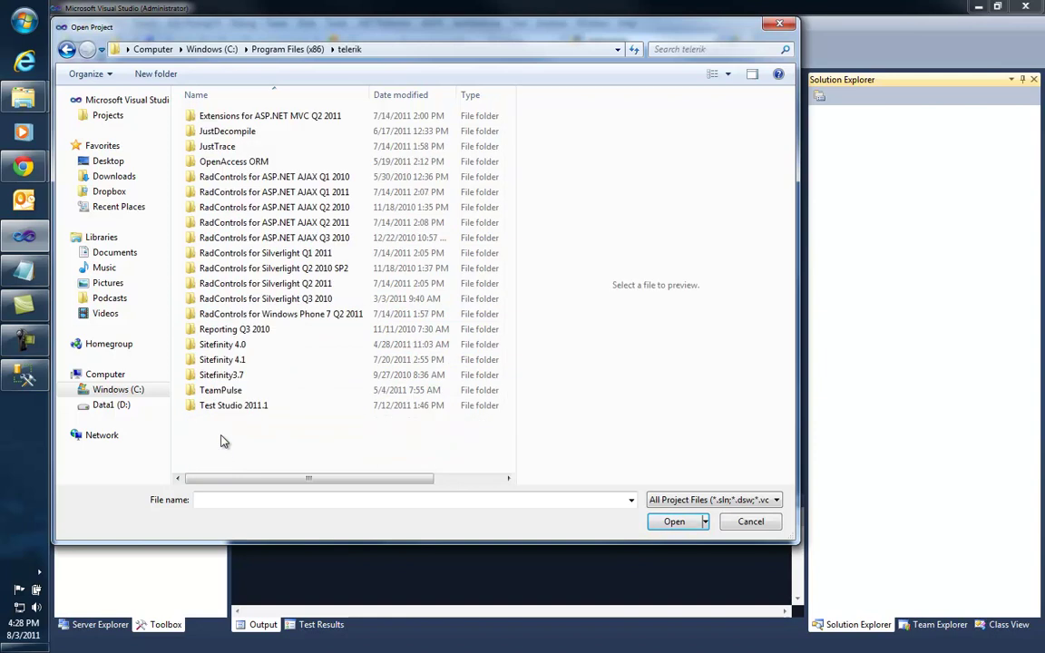
double_click(235, 360)
double_click(250, 148)
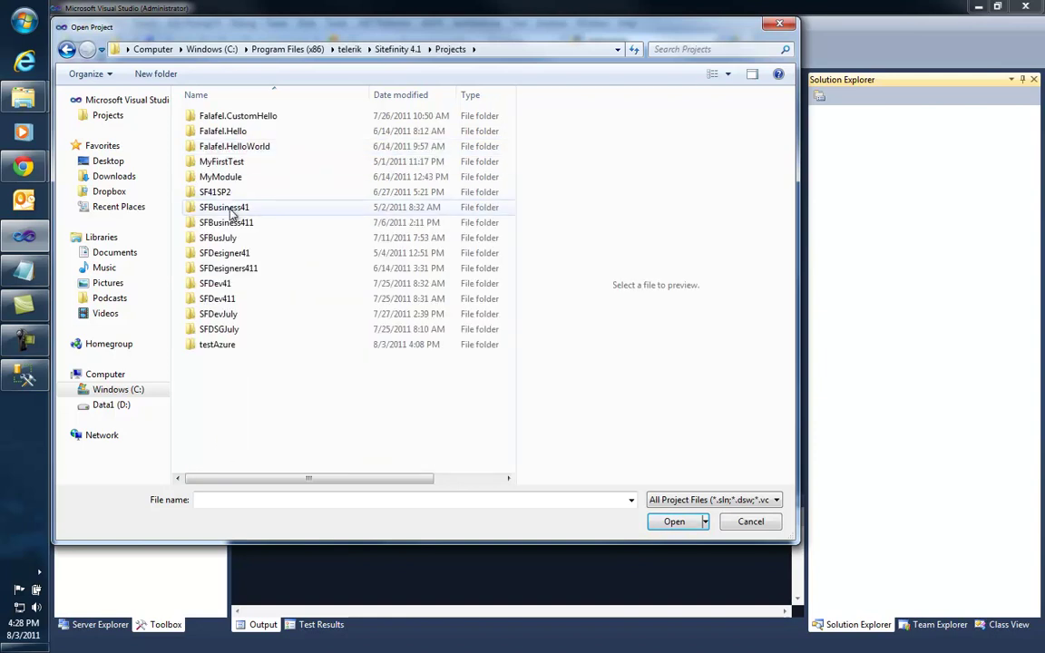
click(218, 348)
double_click(219, 346)
double_click(241, 194)
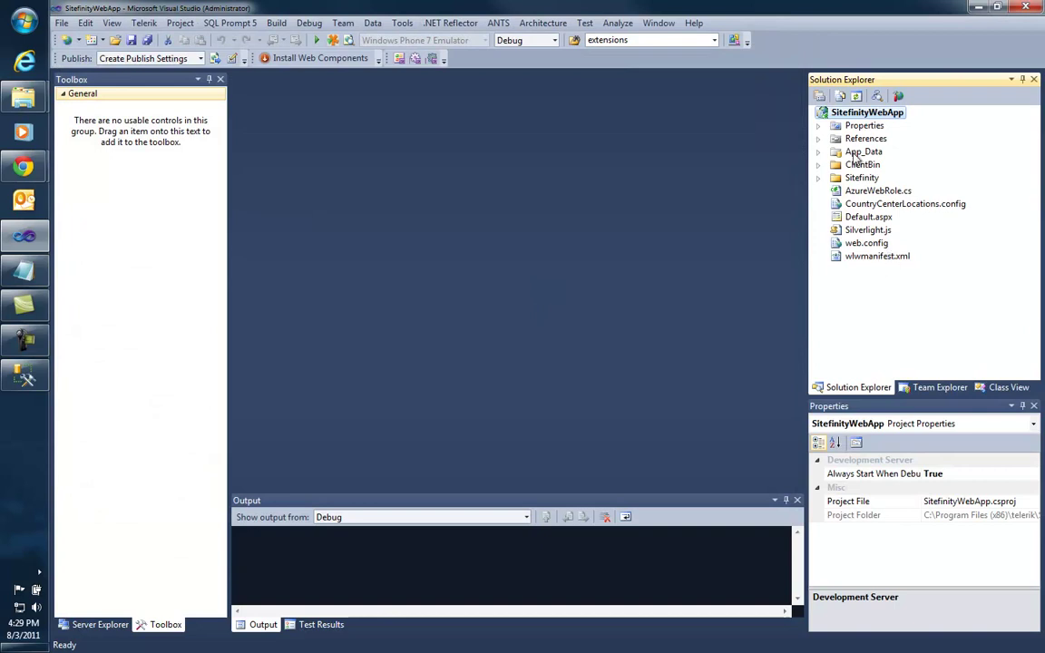
Step: Expand App_Data with Show All Files on to reveal the Sitefinity configuration files
click(820, 153)
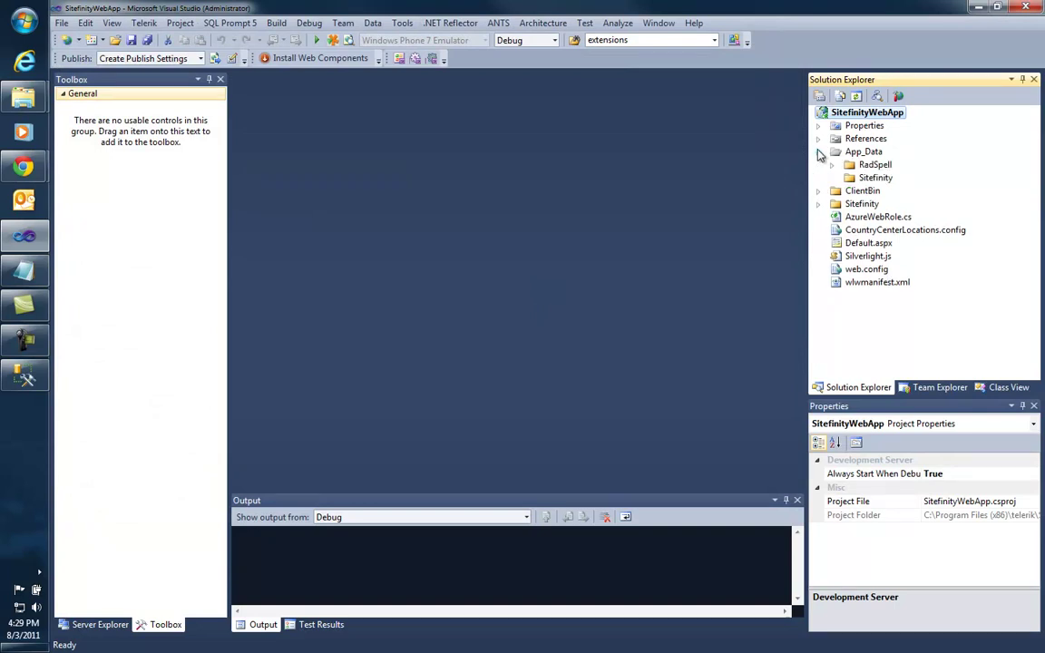
click(870, 178)
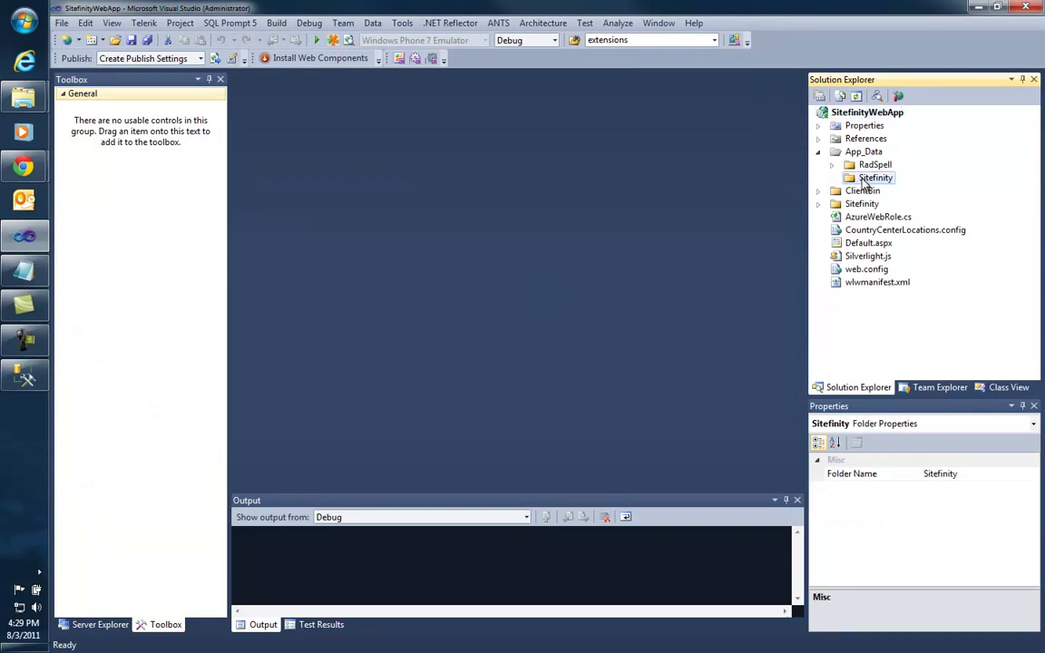
click(840, 95)
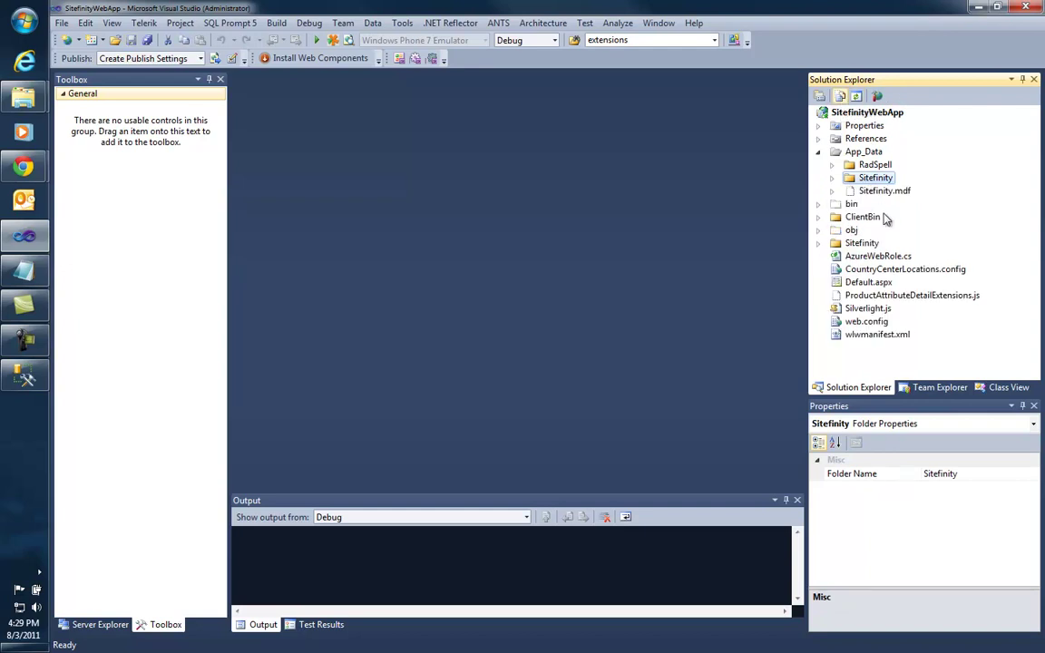
click(832, 178)
Step: Open DataConfig.config from the App_Data > Sitefinity > Configuration folder
click(845, 191)
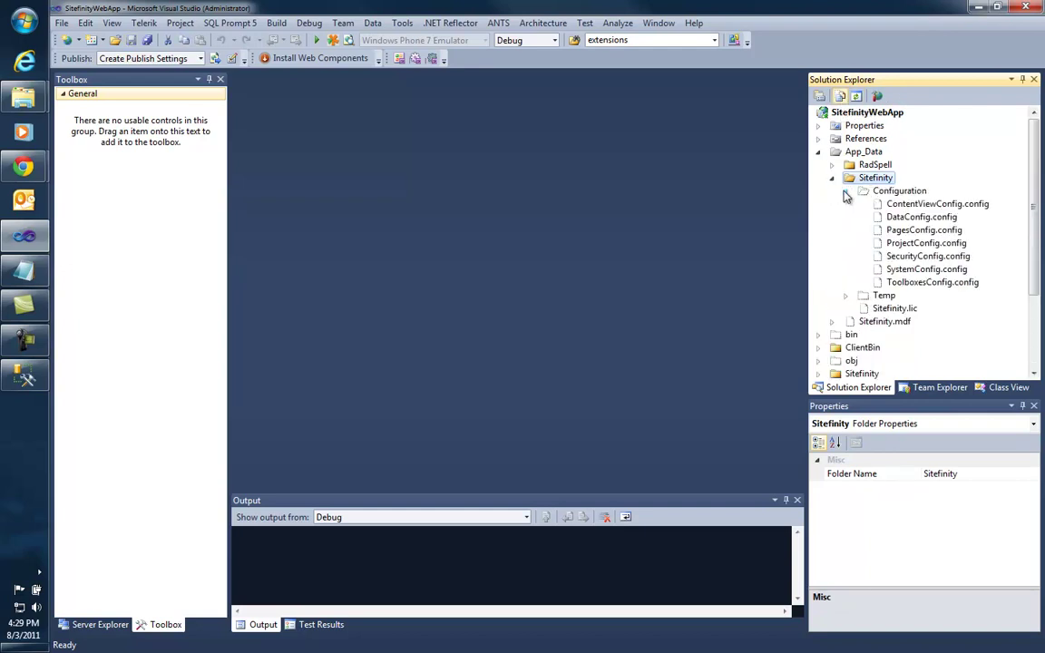
click(921, 218)
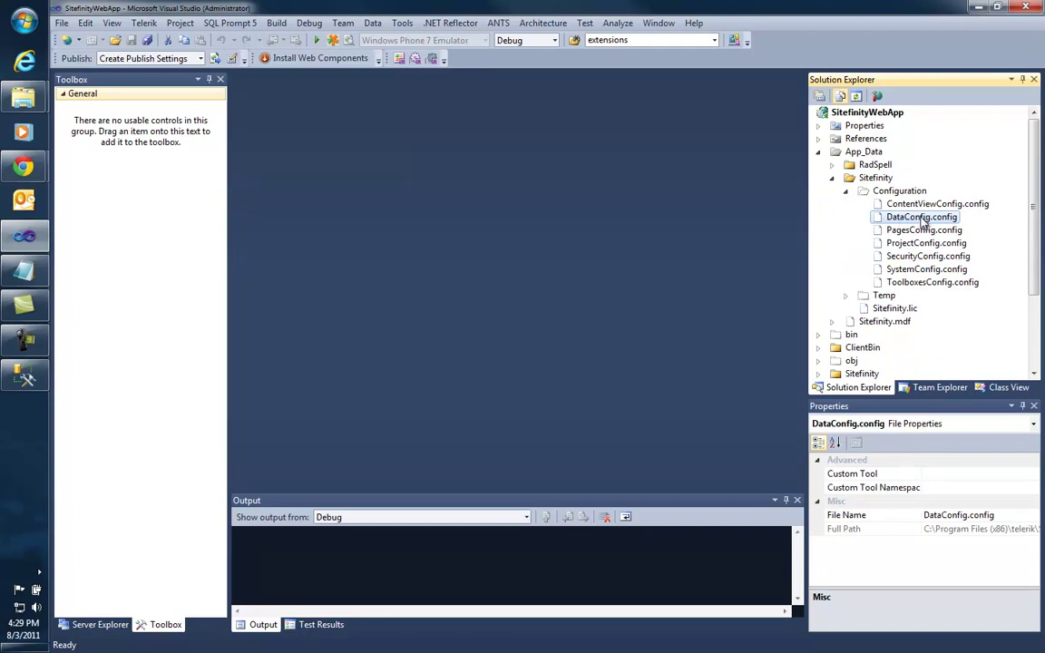
double_click(921, 218)
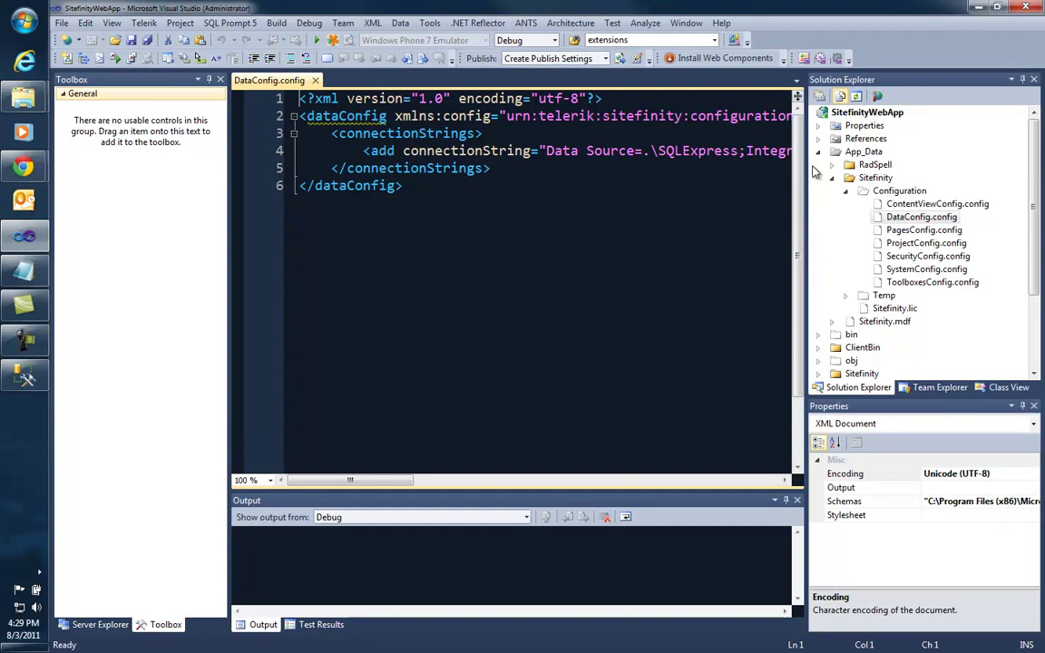
Step: Close the Toolbox, Server Explorer, Output and Test Results panels to widen the editor
drag(807, 166, 980, 166)
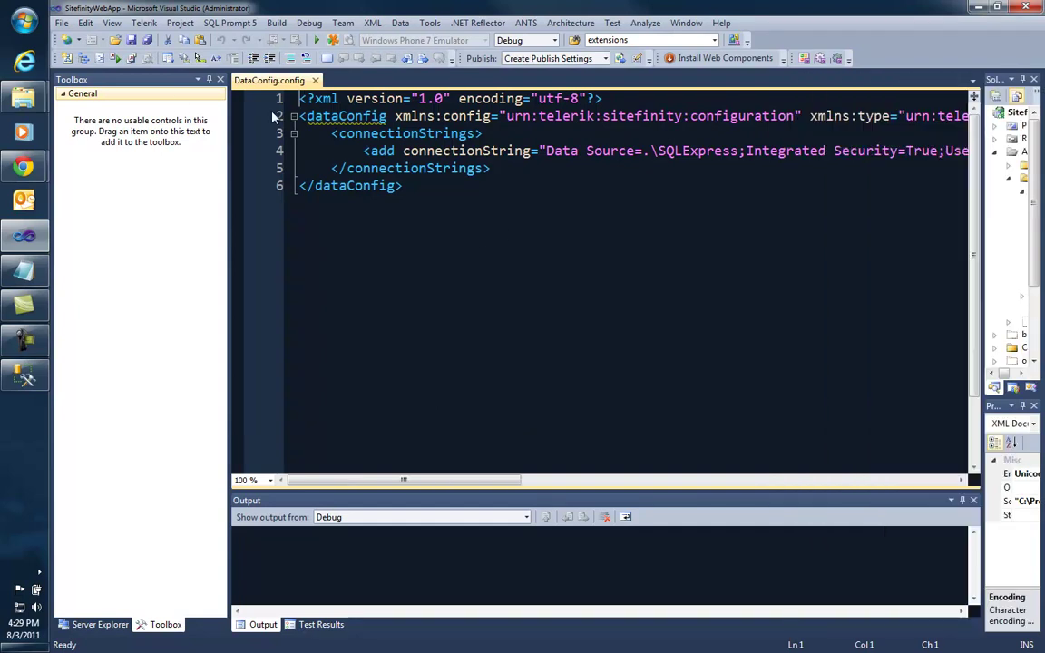
click(220, 80)
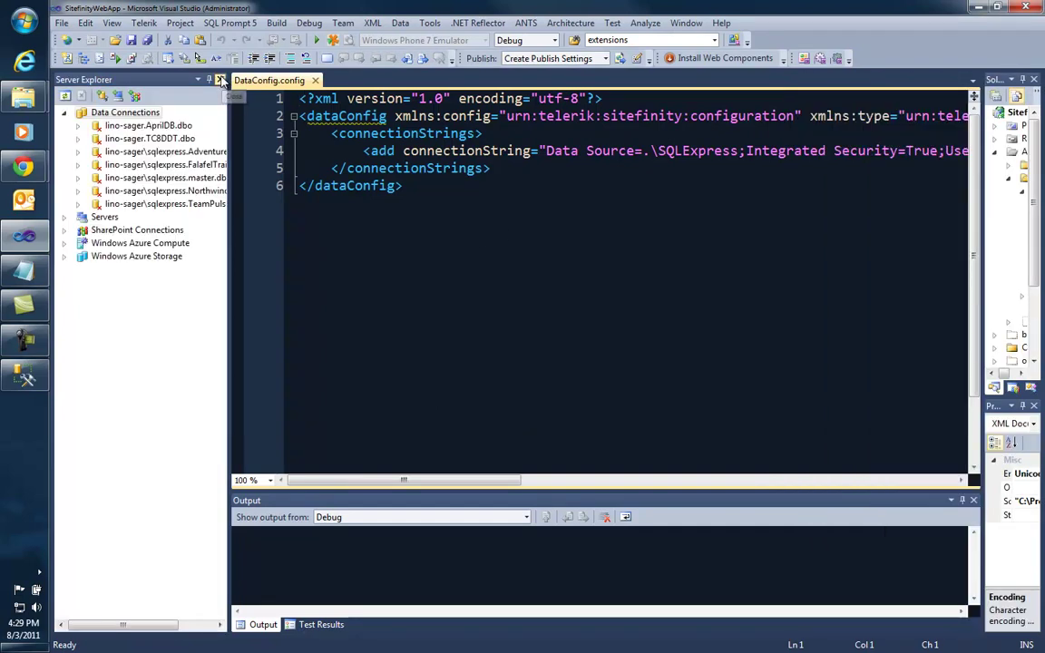
click(221, 81)
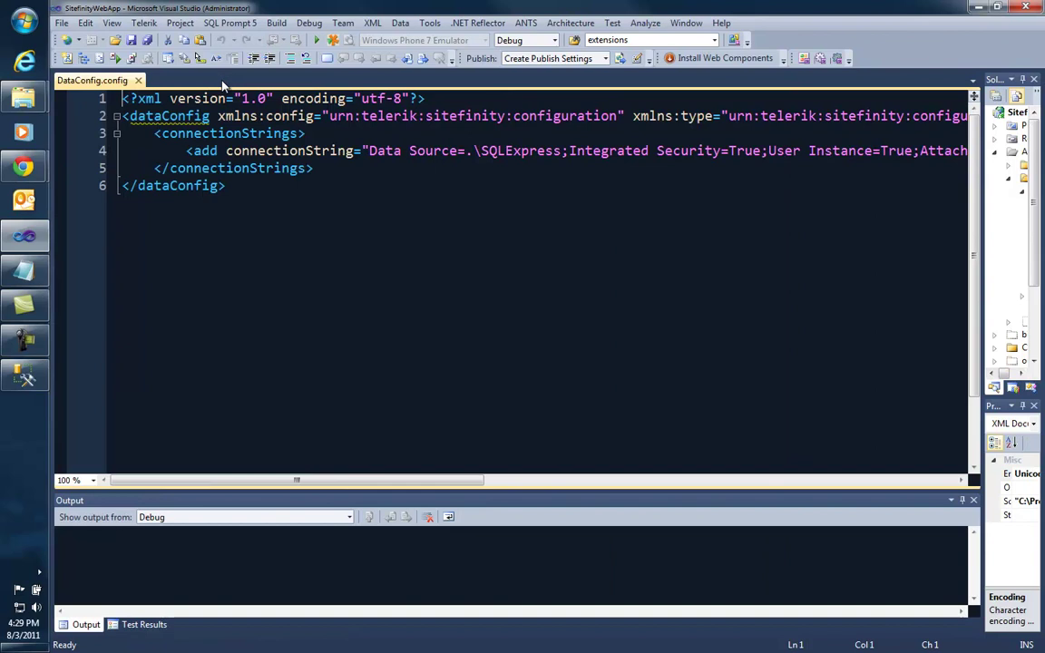
click(974, 501)
click(974, 501)
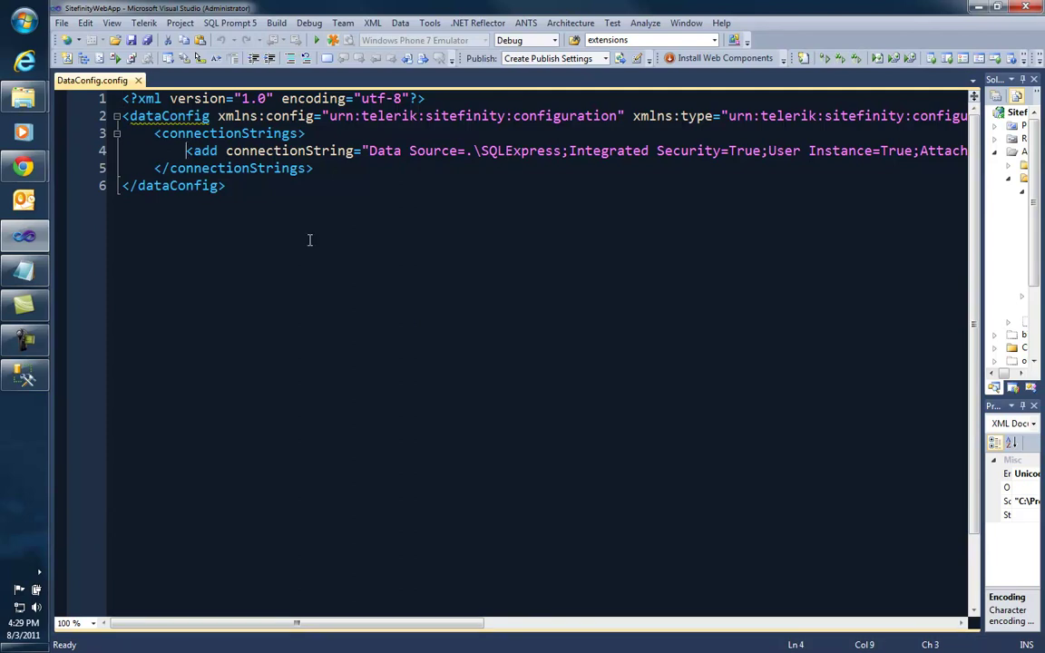
Step: Comment out the existing SQLExpress connection line with <!-- and -->
text(<!--)
key(End)
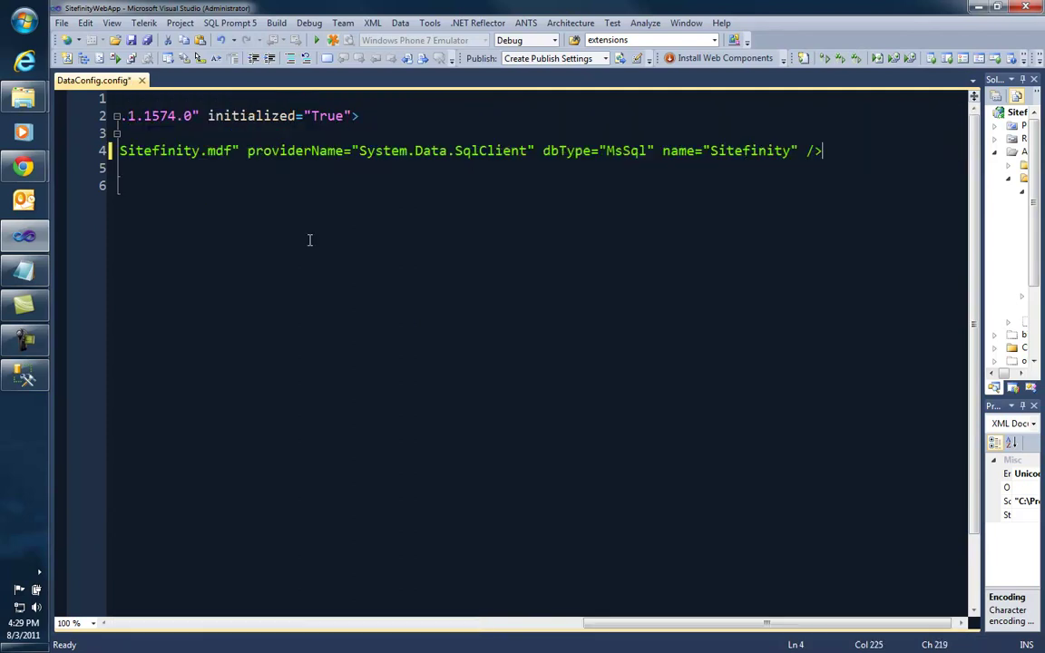
text(-->)
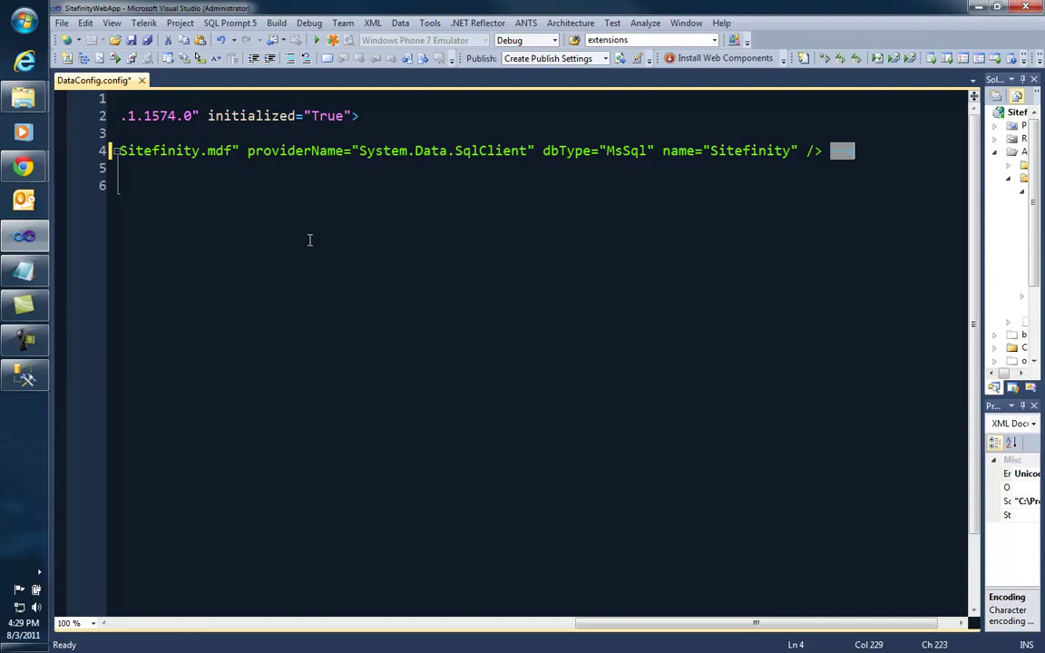
Step: Paste the new dbType="SqlAzure" Sitefinity connection string on line 5
key(Return)
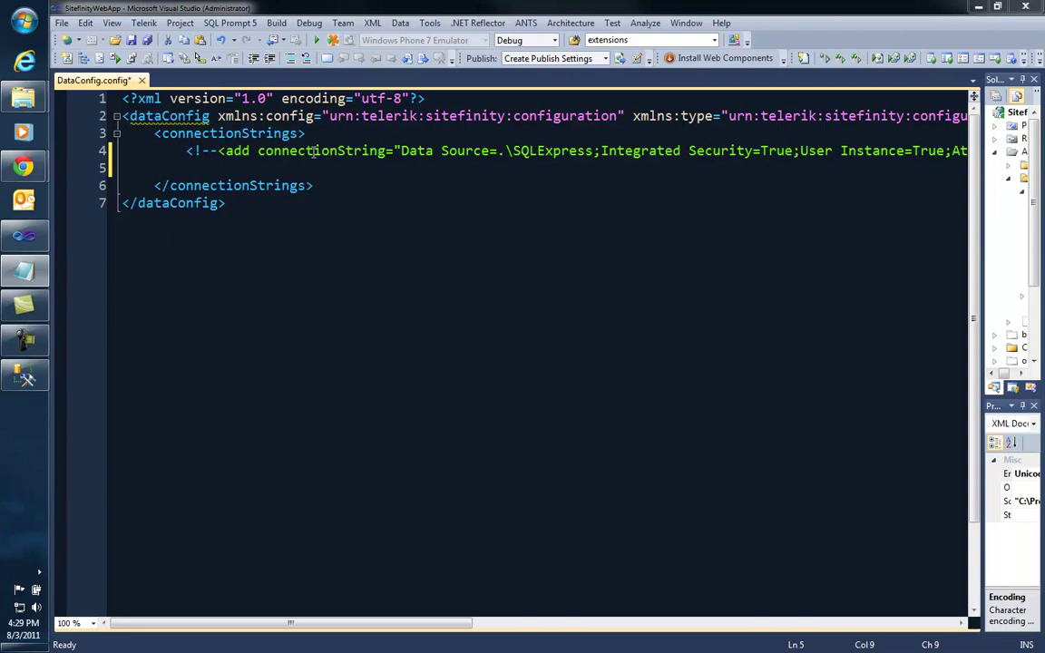
click(190, 170)
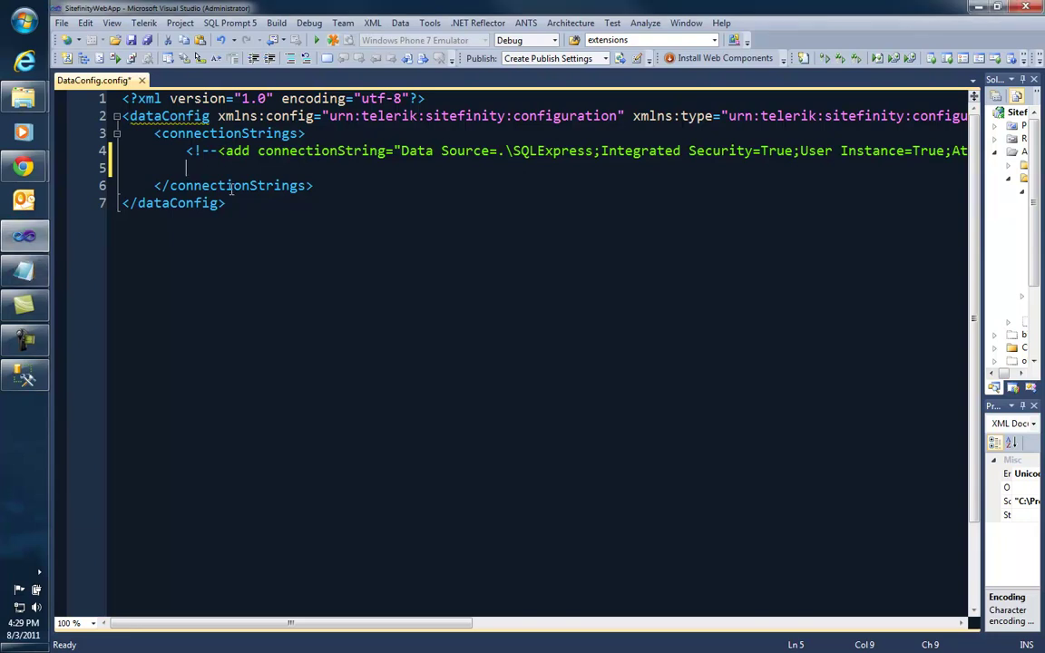
key(ctrl+v)
key(Home)
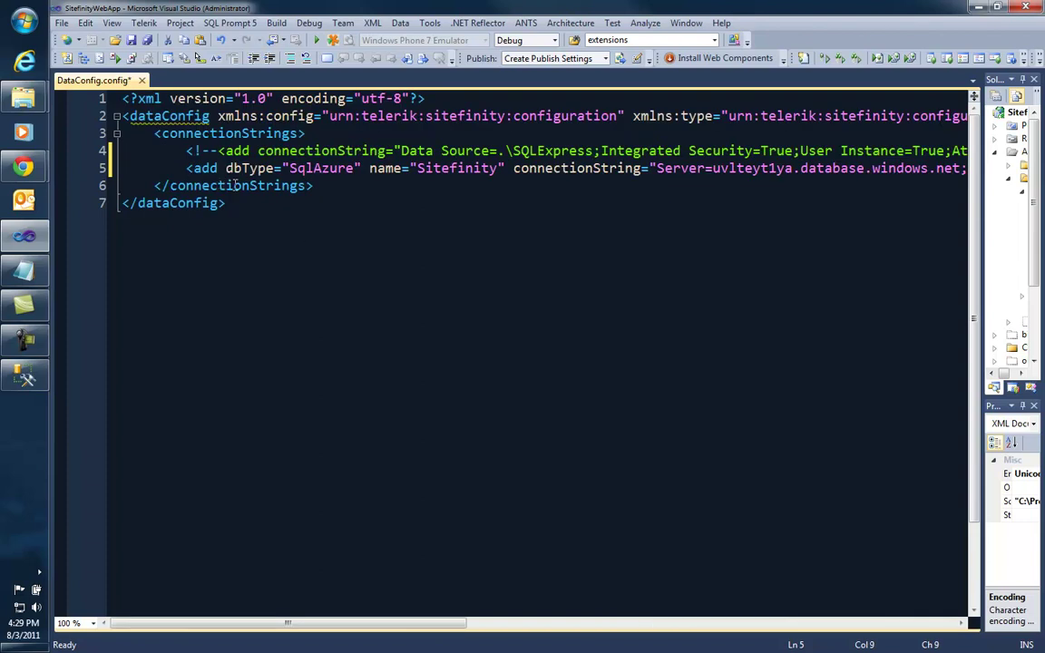
drag(226, 169, 363, 169)
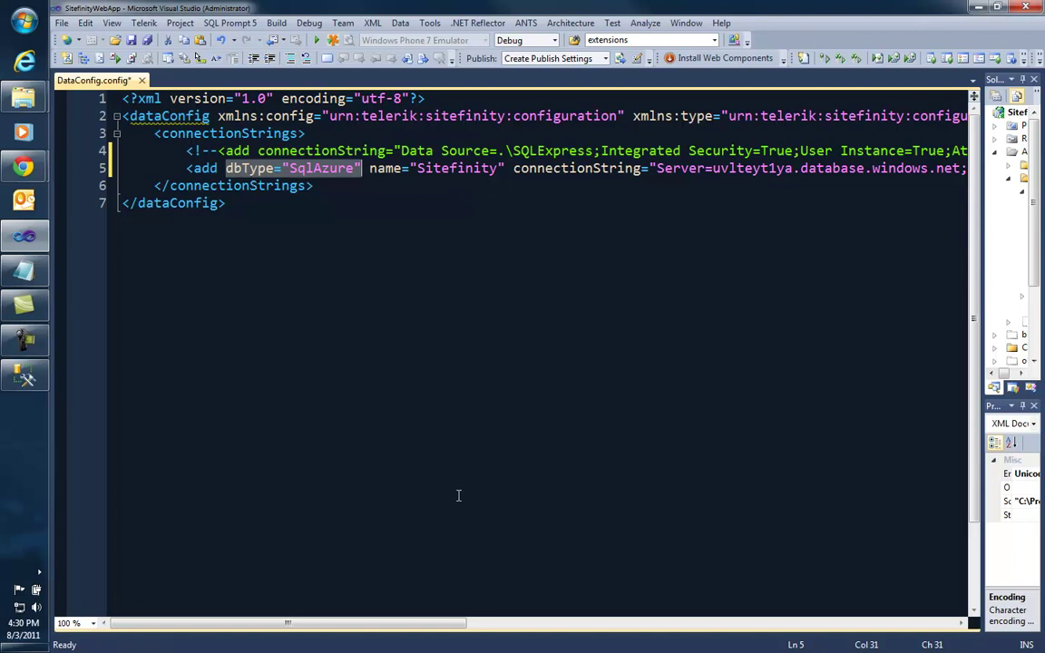
Step: Enter the new database user name before '@' in the SqlAzure connection's User ID
drag(270, 625, 418, 624)
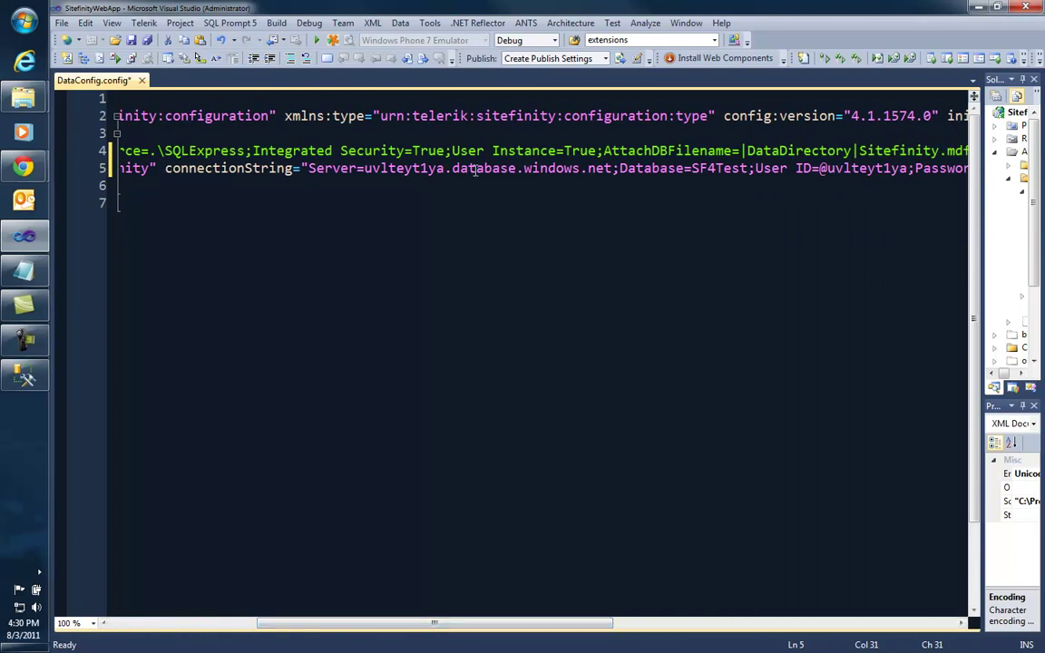
drag(615, 168, 363, 168)
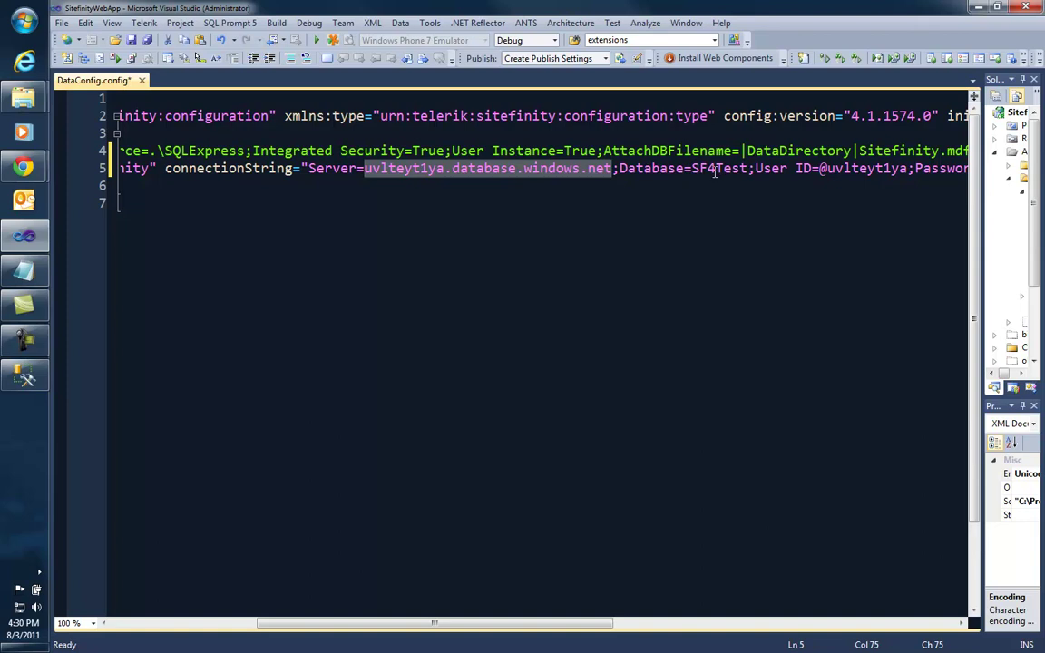
click(820, 169)
text(sfuser)
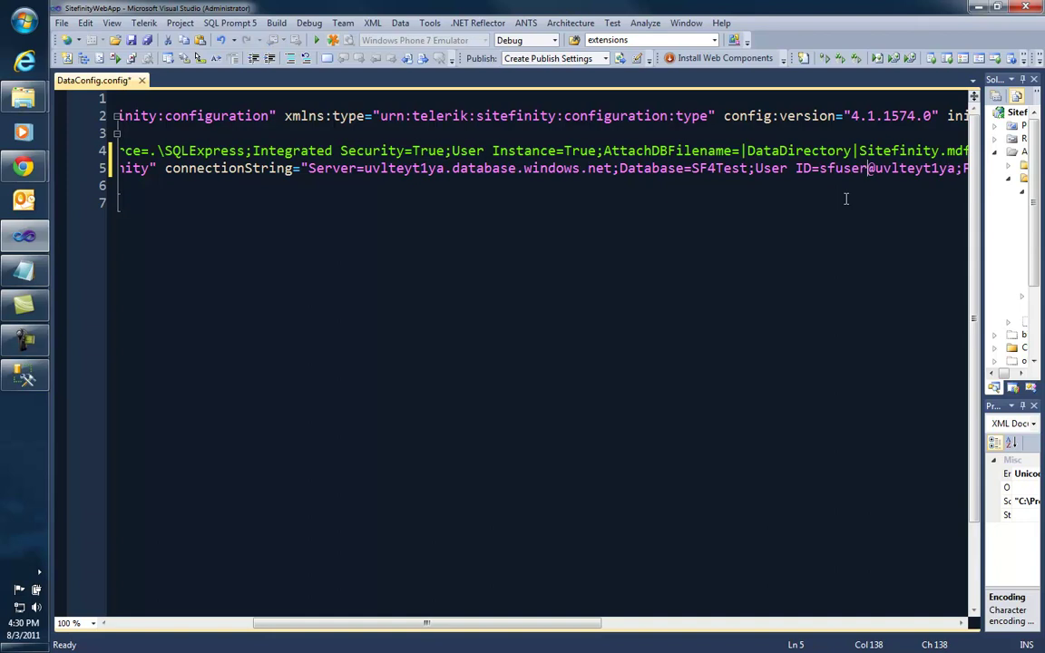
drag(508, 623, 642, 621)
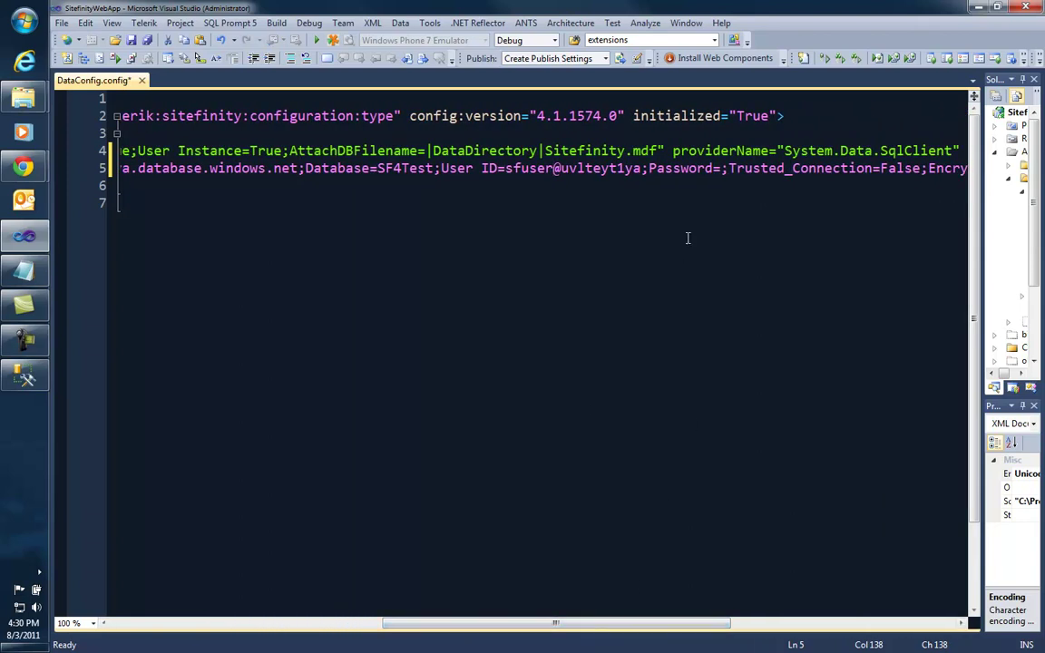
click(723, 168)
drag(555, 626, 646, 625)
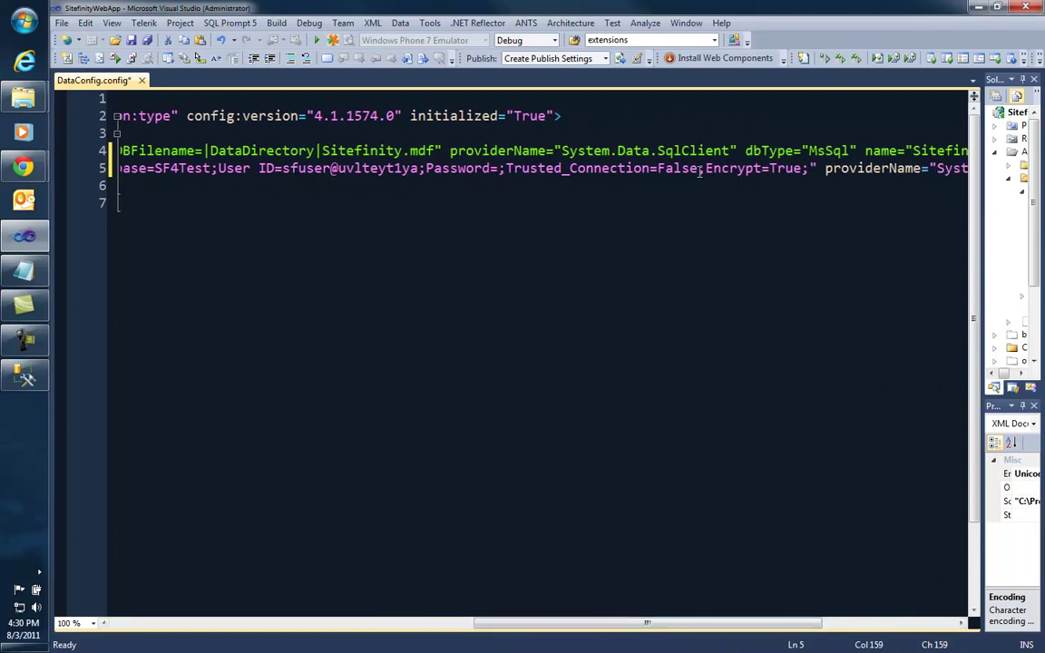
drag(697, 168, 505, 168)
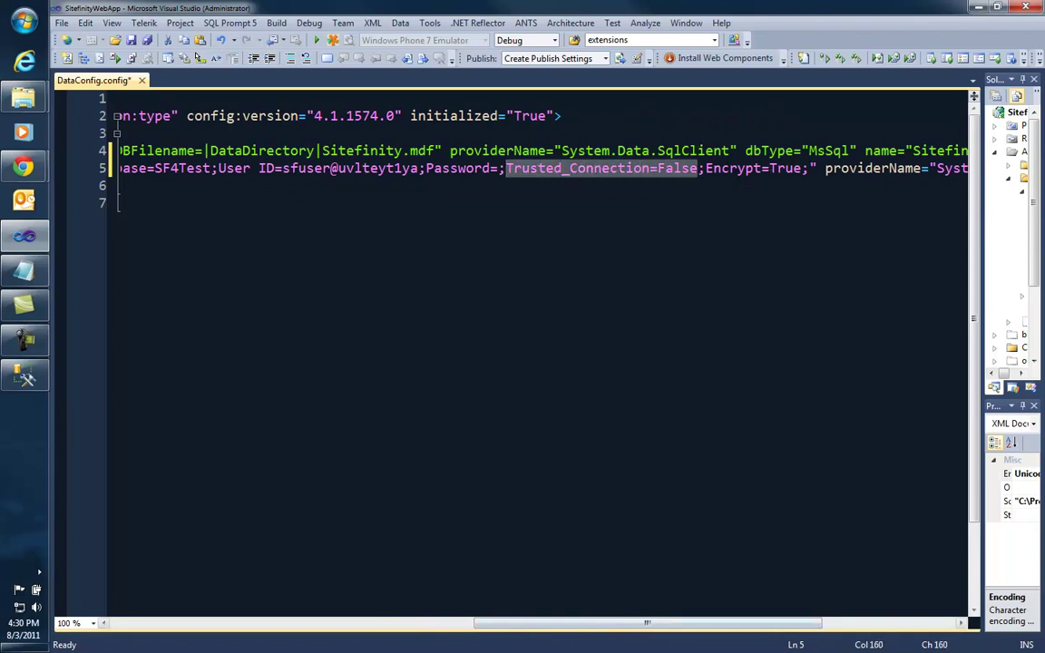
drag(569, 626, 673, 627)
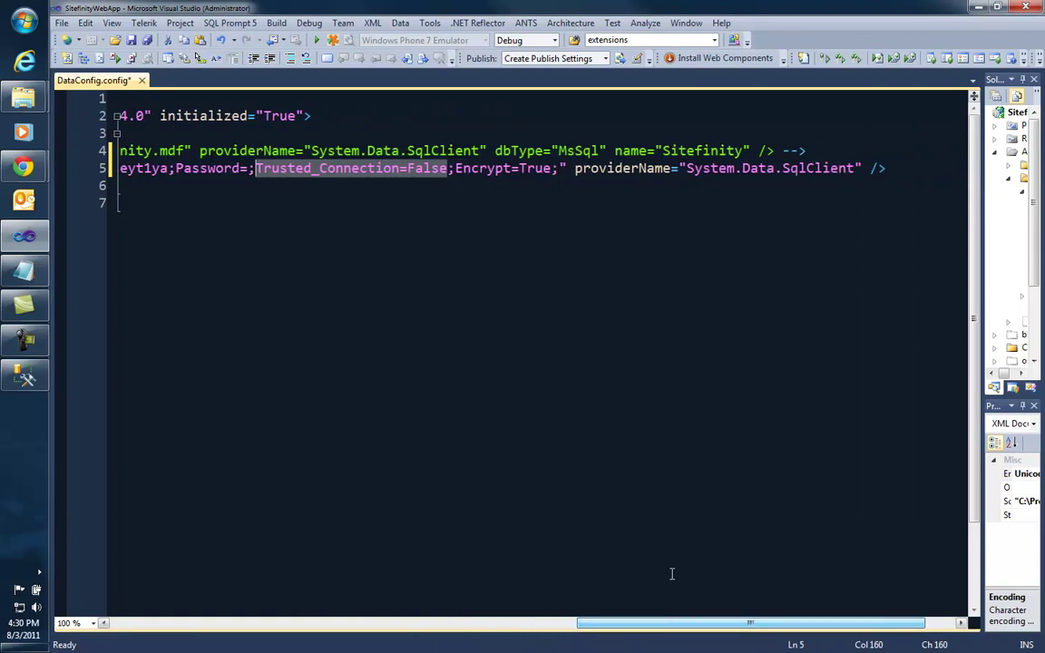
drag(602, 625, 150, 625)
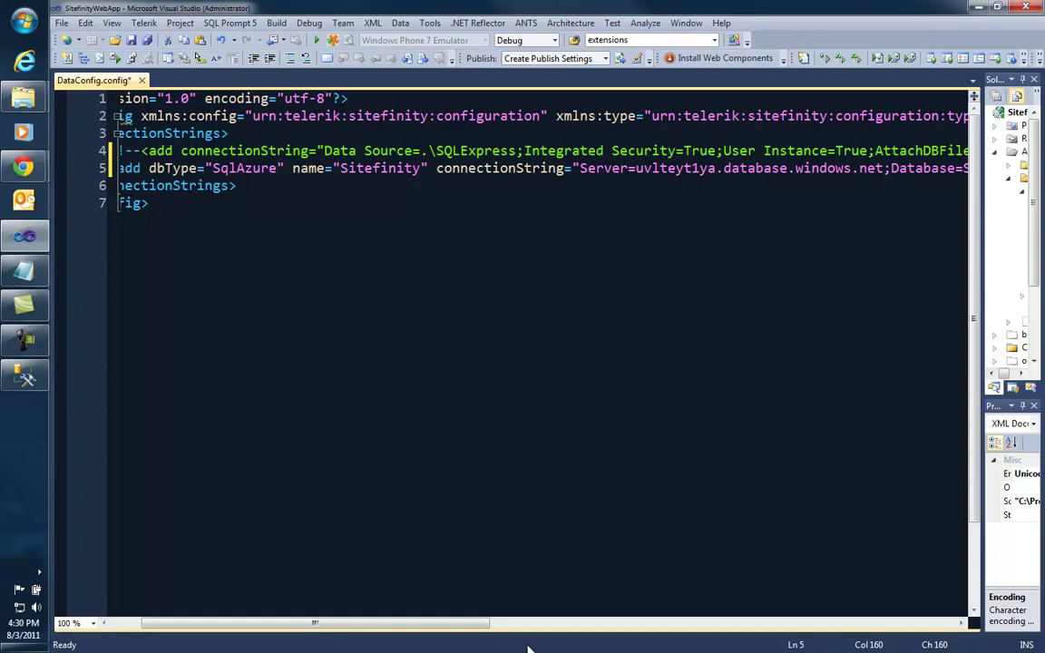
Step: Undo the accidental move of the User ID name and save DataConfig.config
drag(470, 623, 685, 632)
drag(571, 169, 617, 168)
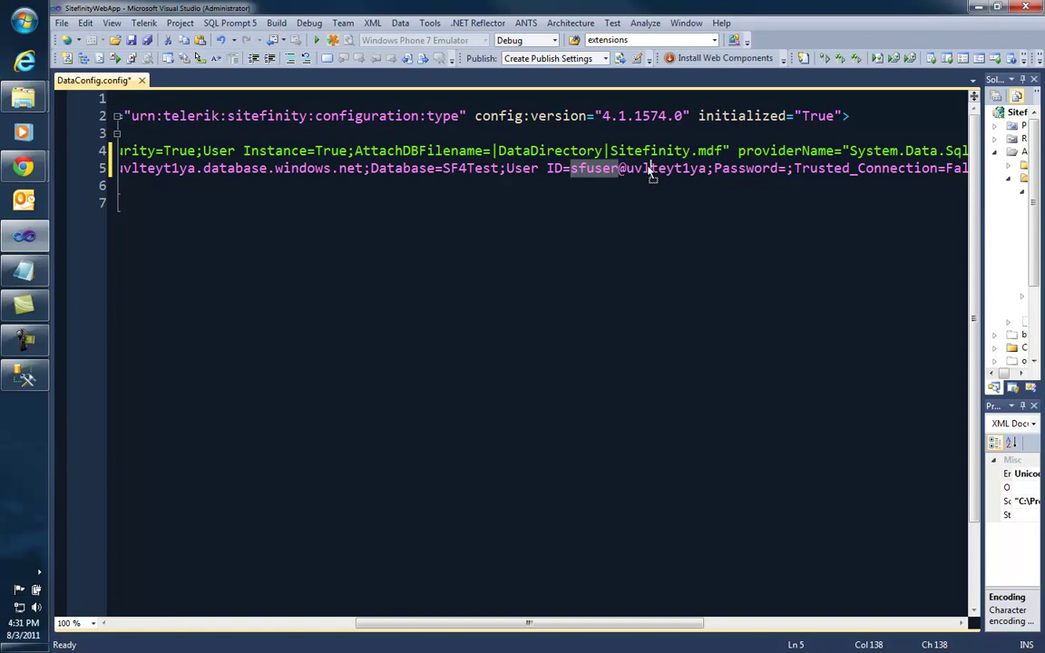
drag(594, 169, 634, 170)
key(ctrl+z)
click(788, 169)
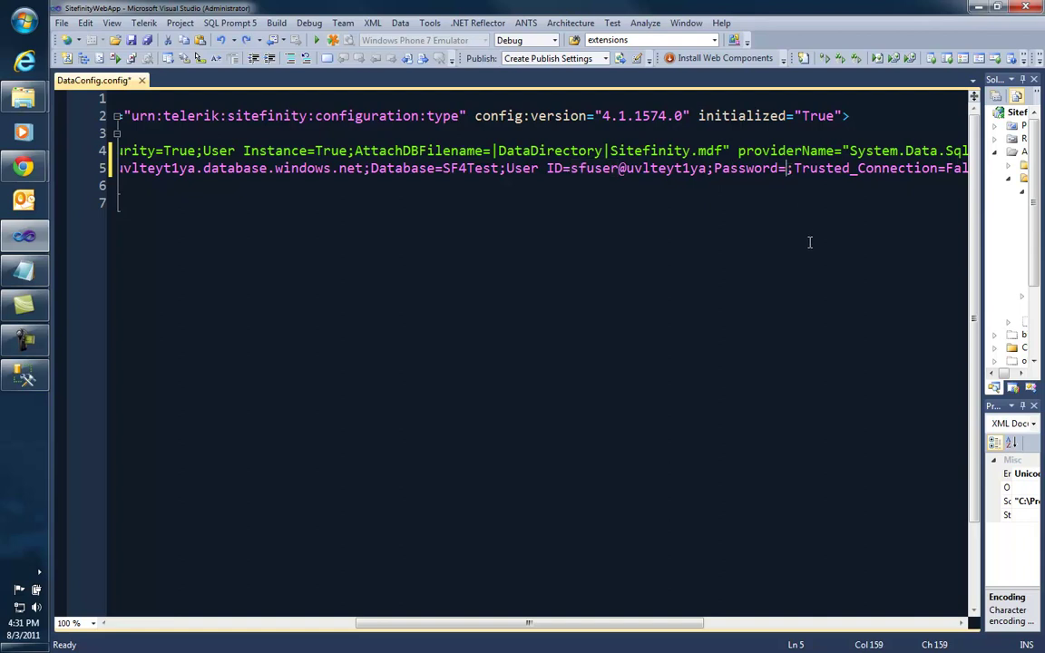
drag(585, 623, 273, 611)
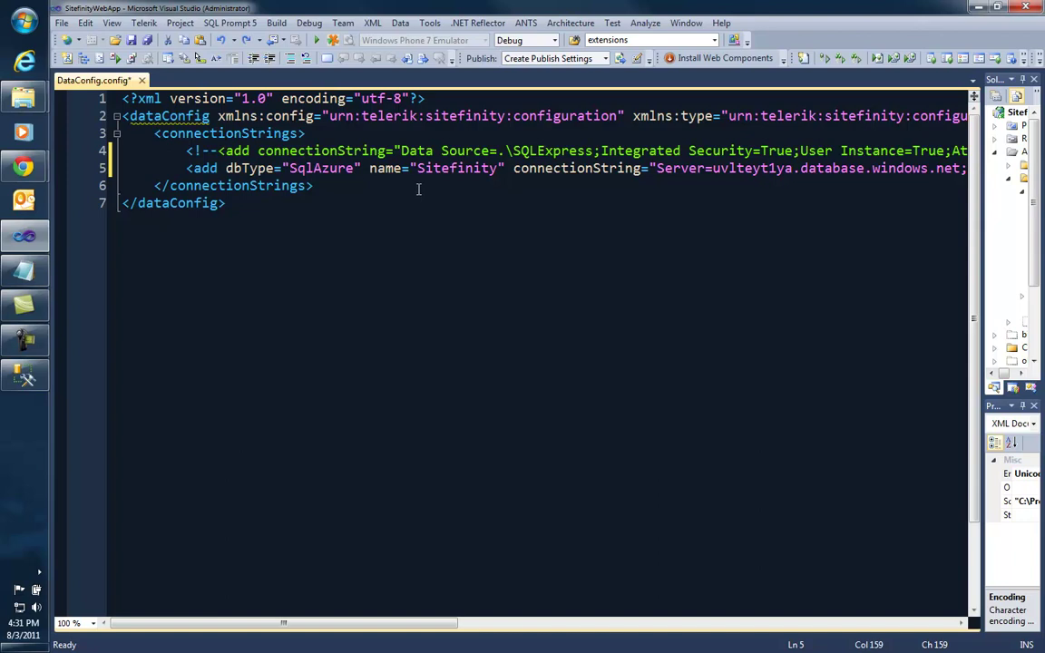
click(131, 40)
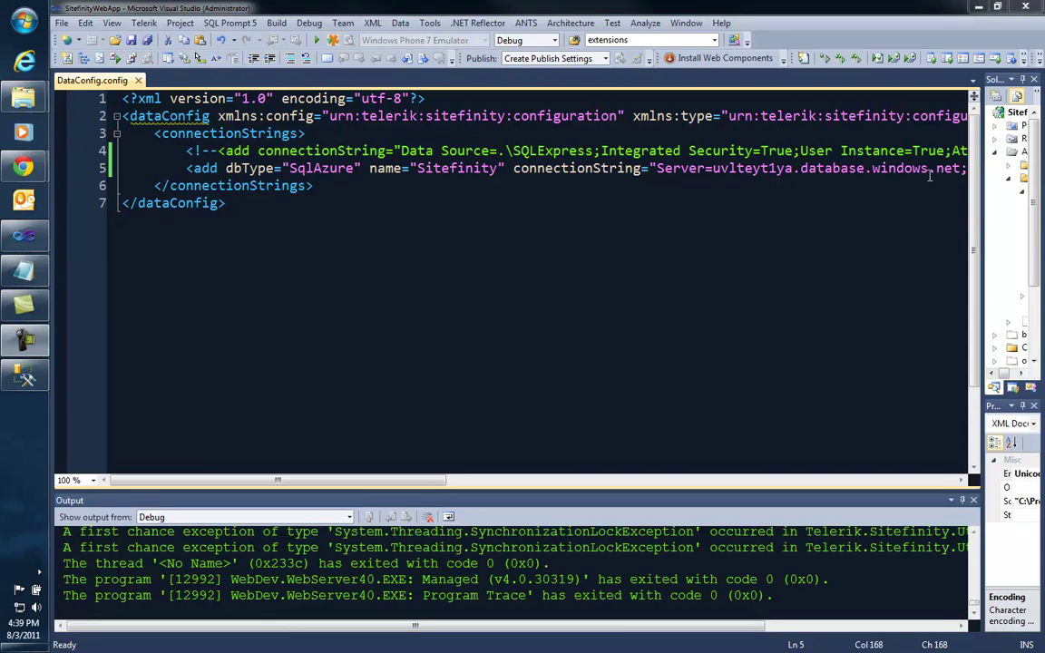
Step: Start debugging the site, see the Login failed error, then switch to Management Studio
click(317, 43)
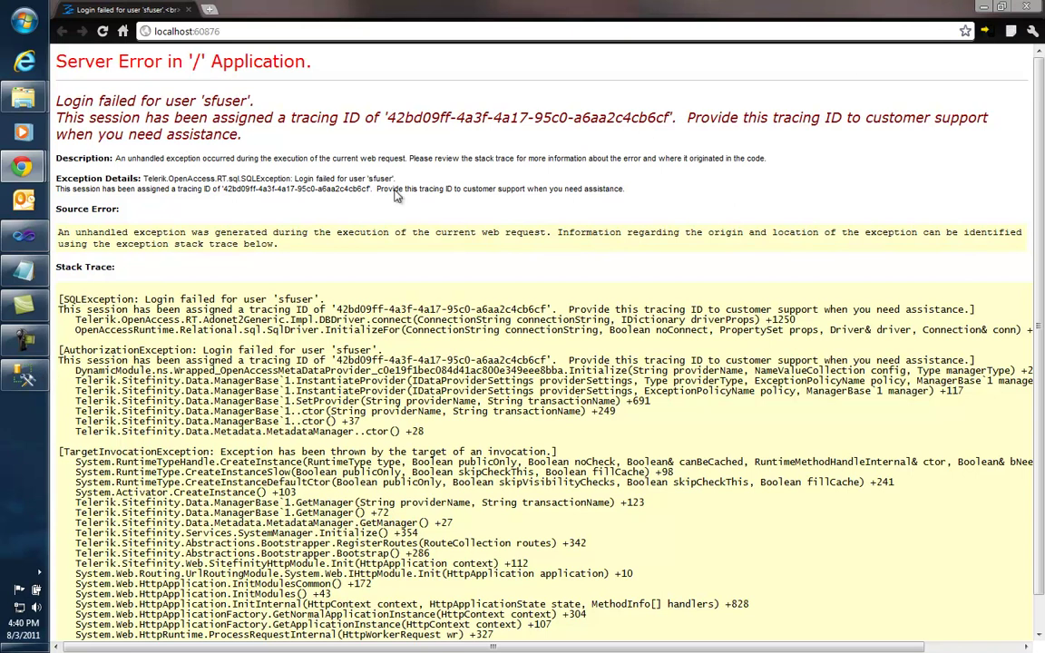
click(42, 385)
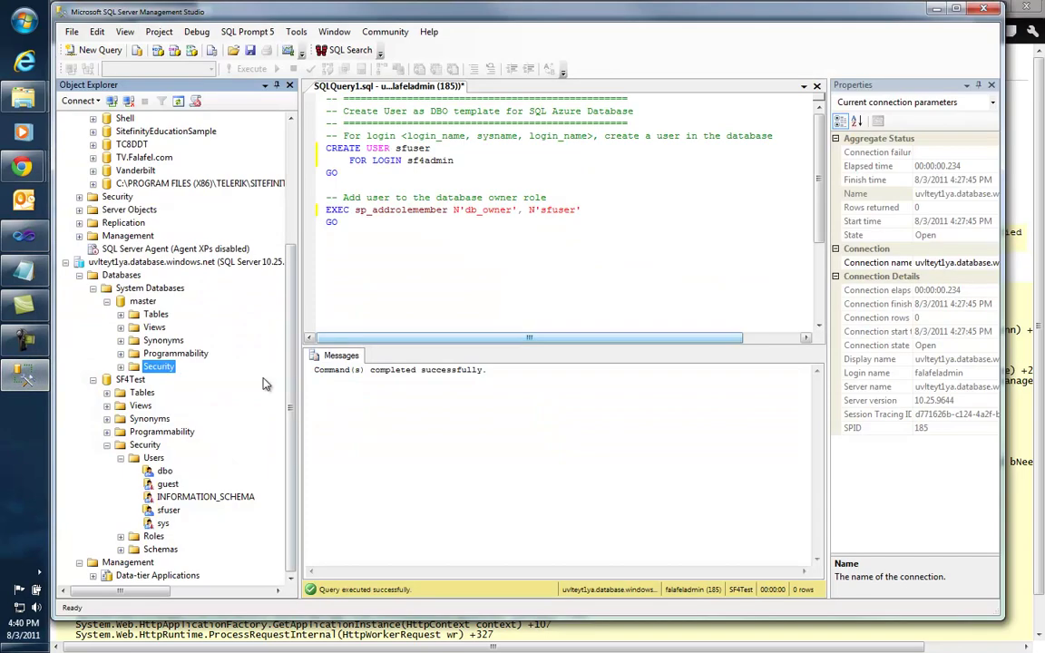
Step: Replace the CREATE USER script's login with the server admin login and expand master's Users
click(128, 380)
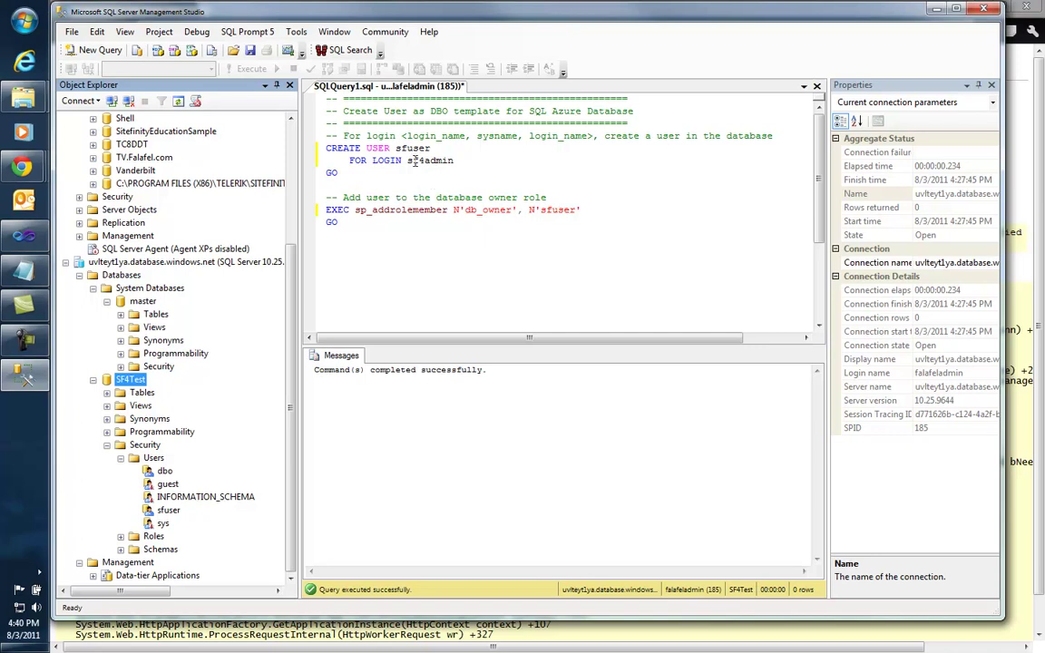
drag(408, 160, 463, 160)
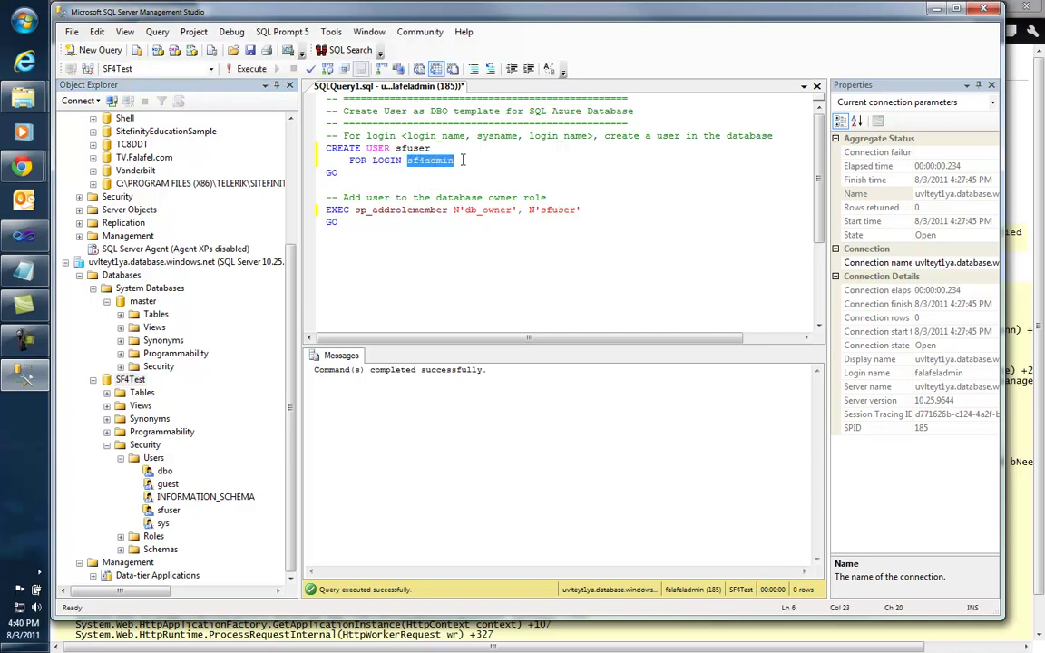
text(falafela)
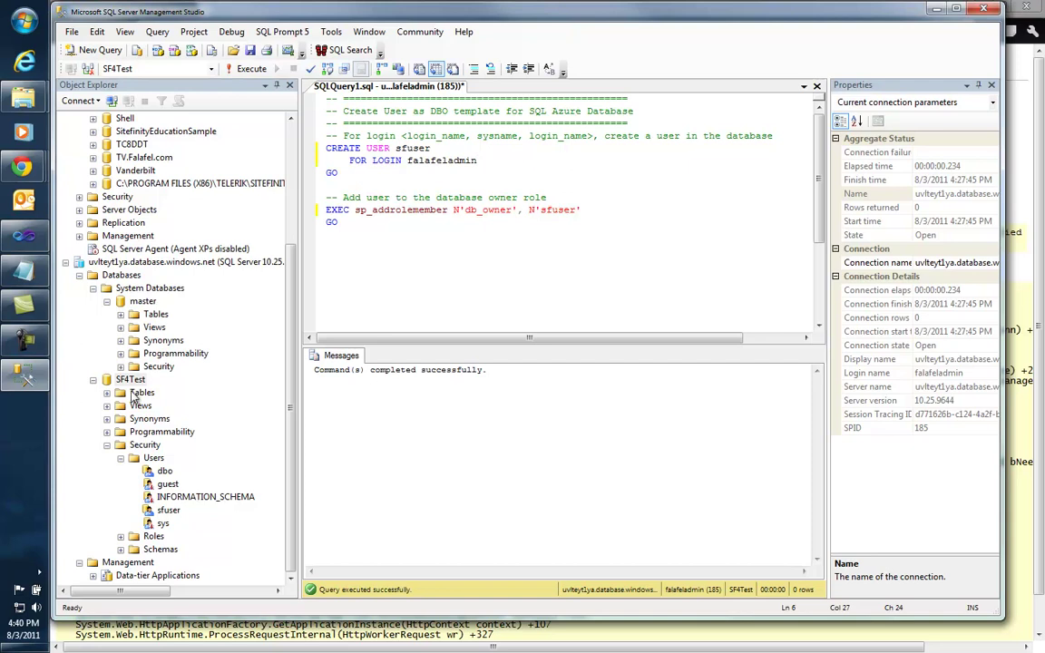
click(121, 368)
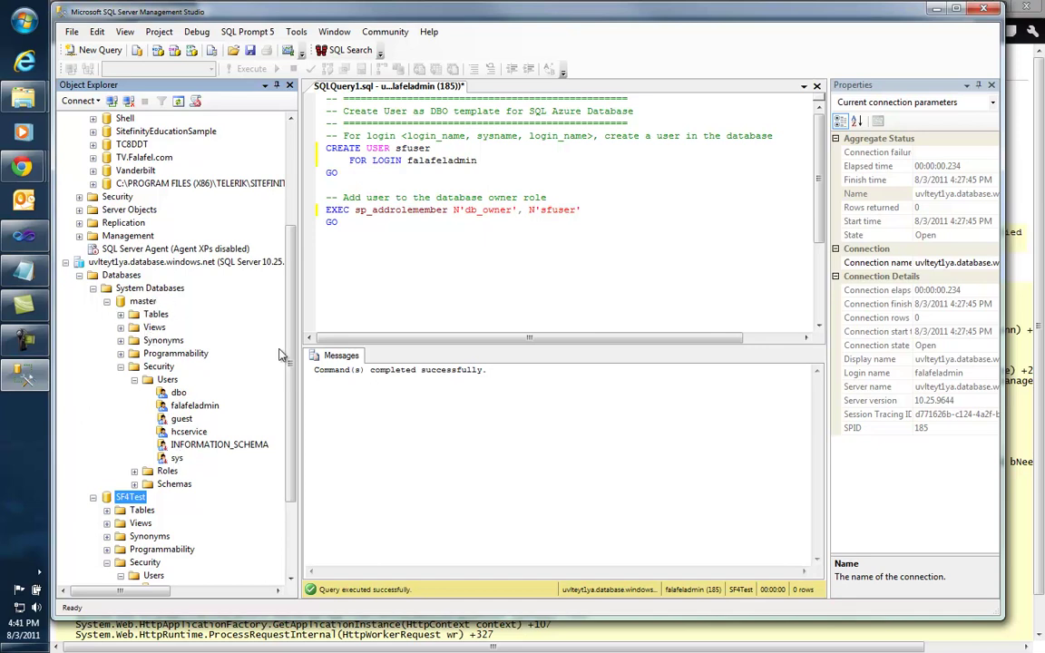
drag(289, 345, 255, 408)
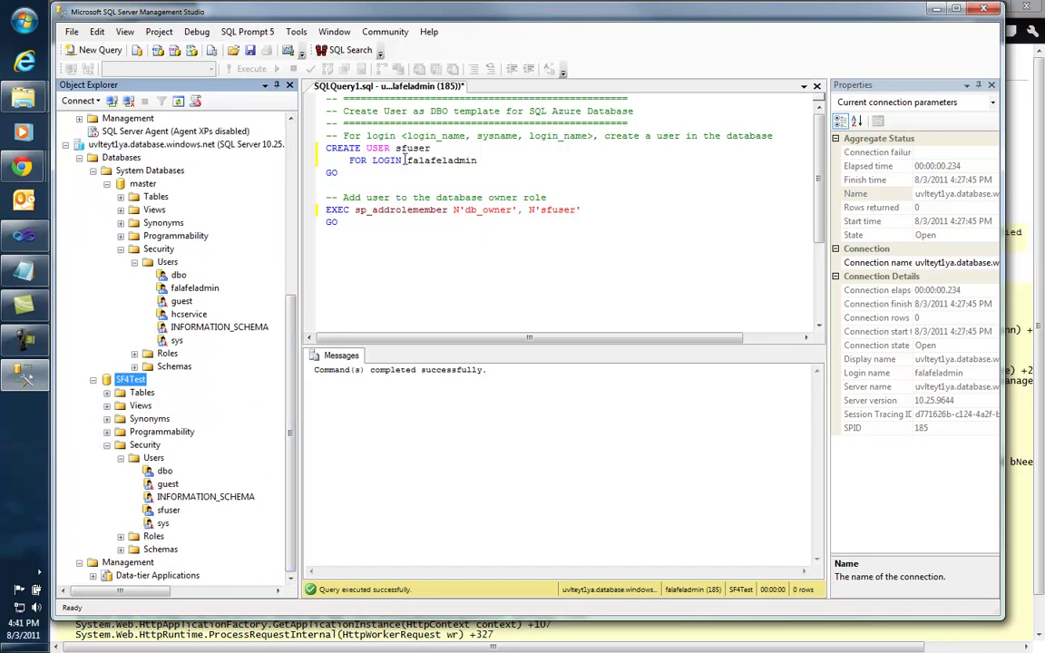
drag(405, 160, 478, 160)
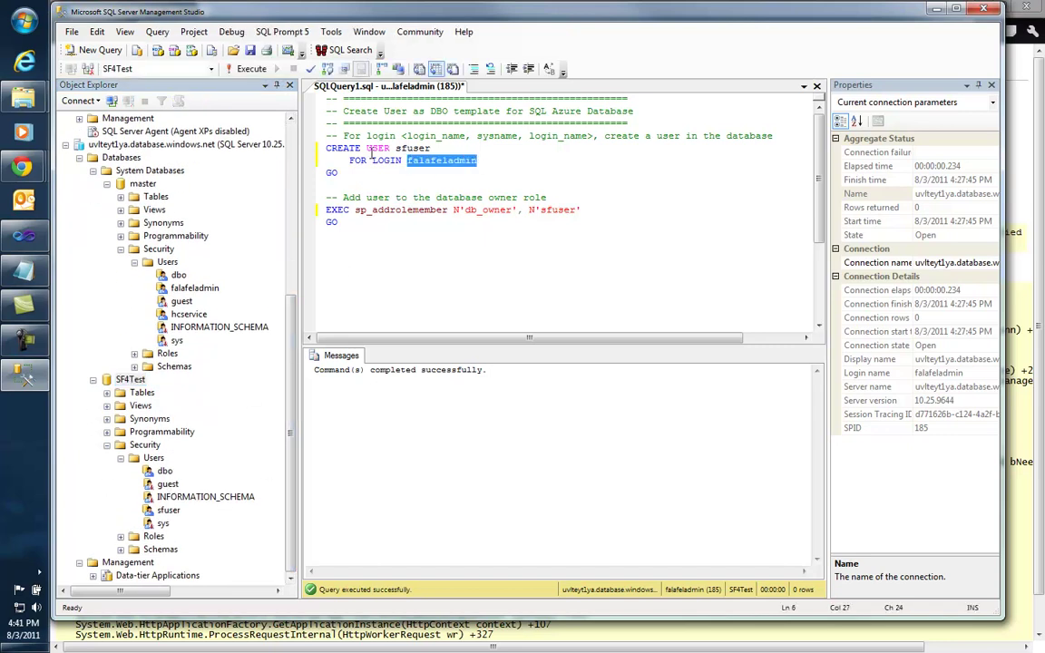
double_click(368, 148)
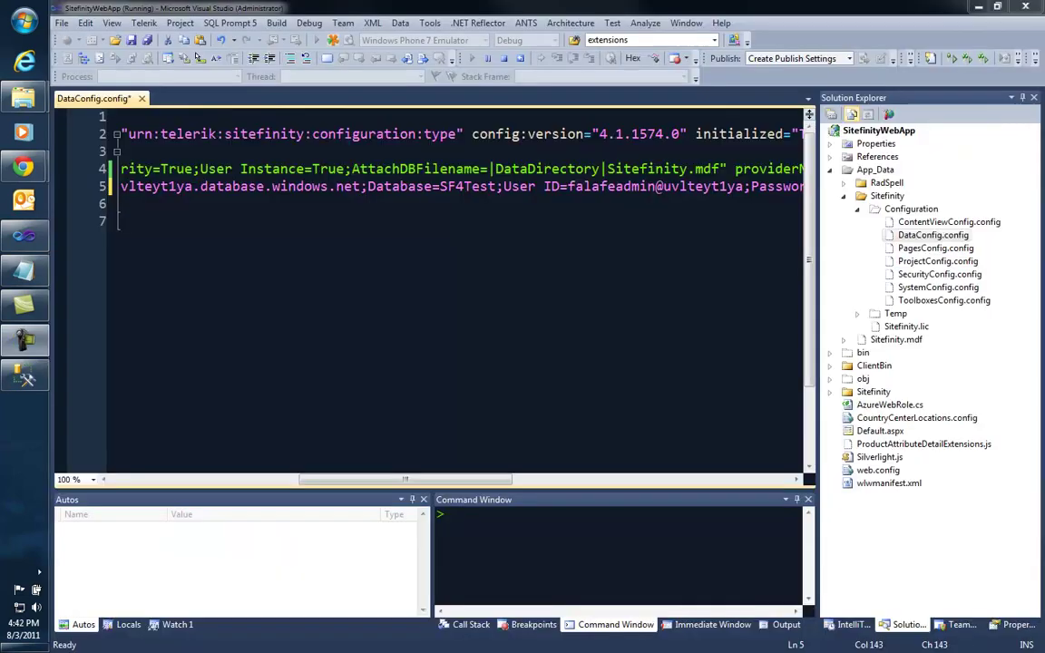
Step: Add the missing 'l' to the admin login on line 5, save all, and stop debugging
click(615, 186)
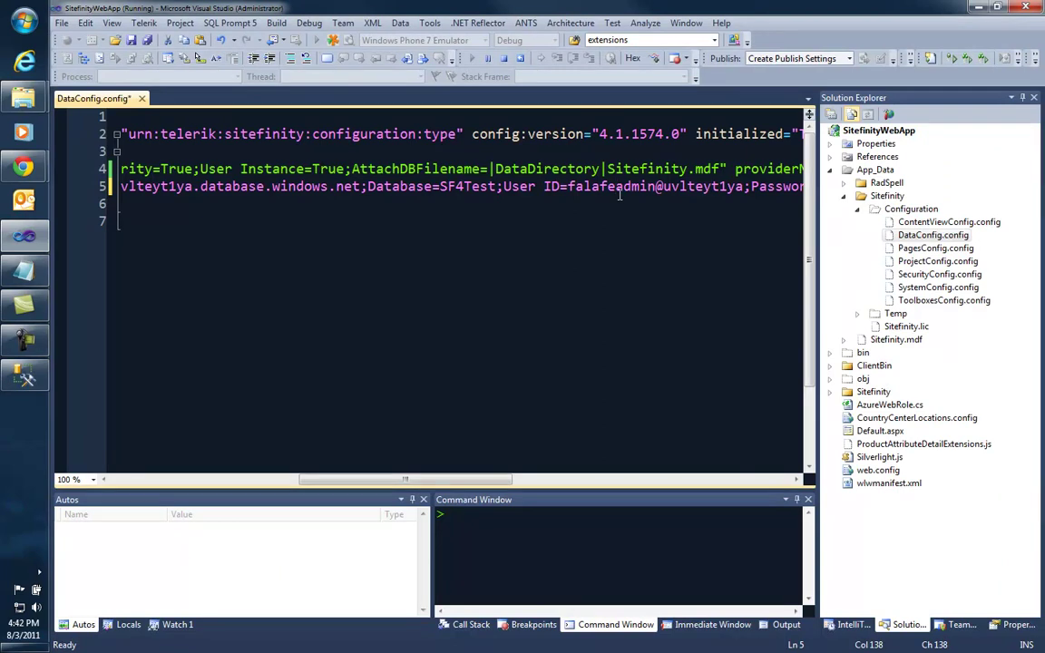
text(l)
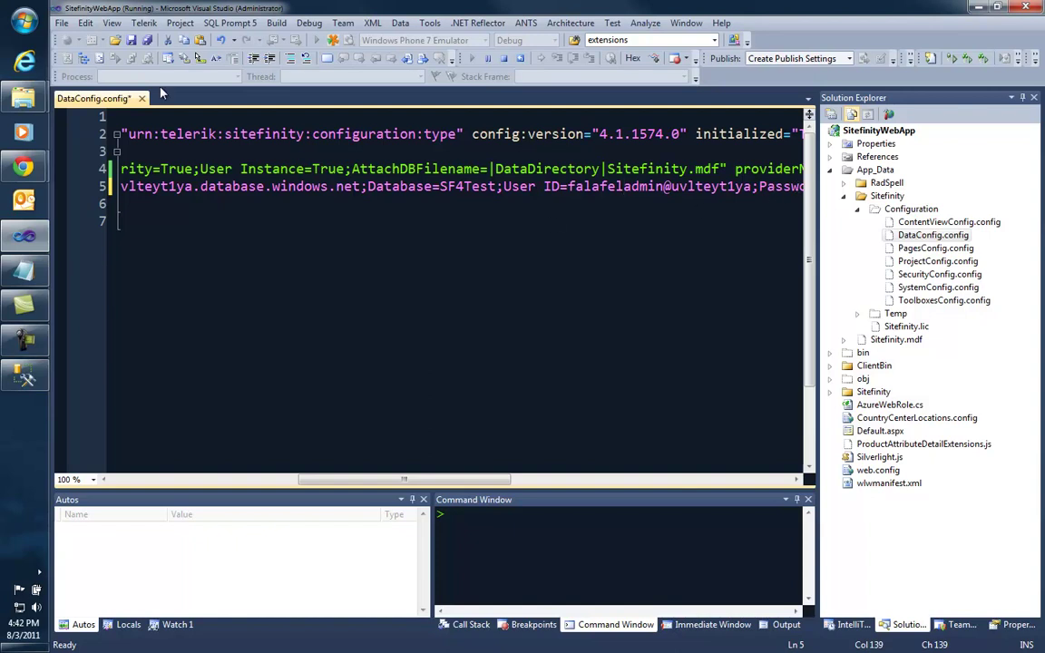
click(147, 40)
click(505, 59)
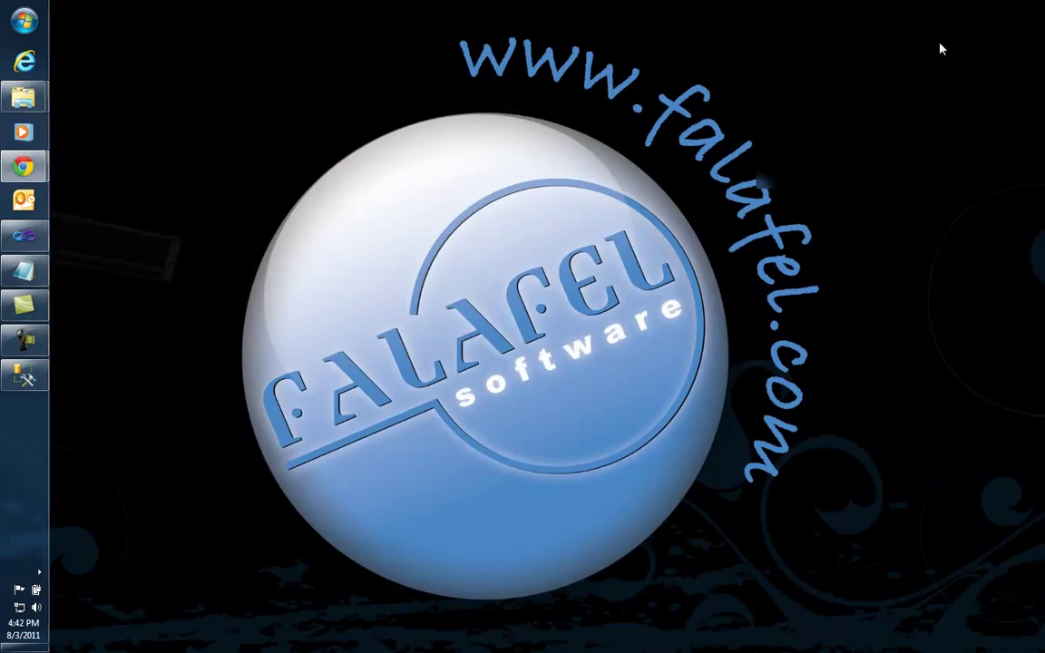
Step: Restore Visual Studio and start debugging SitefinityWebApp again against SF4Test
mouse_move(28, 241)
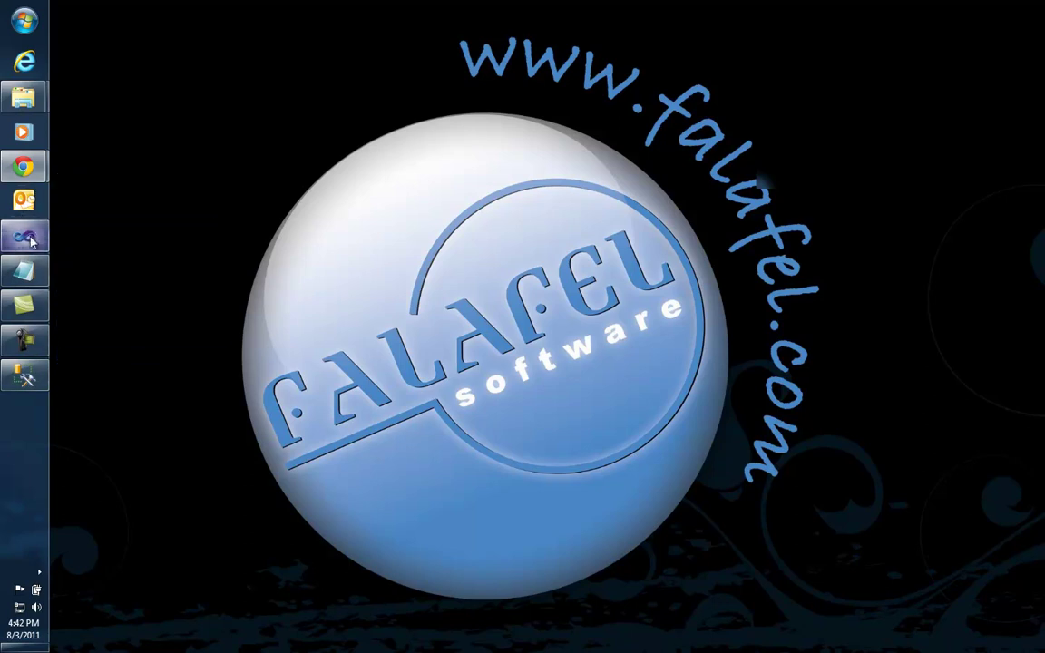
click(29, 249)
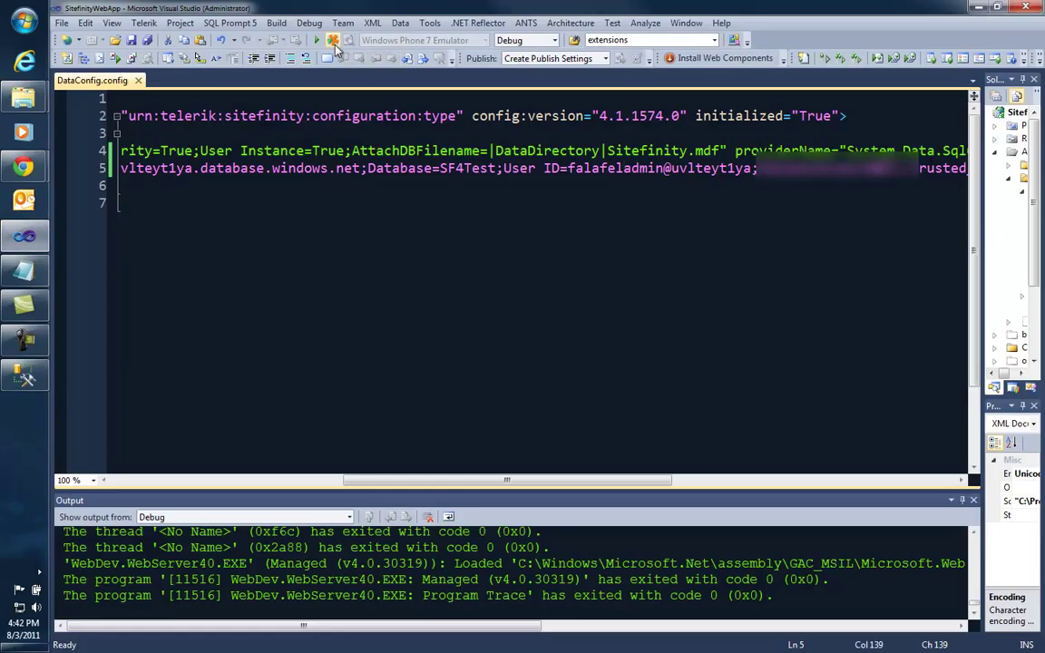
click(317, 41)
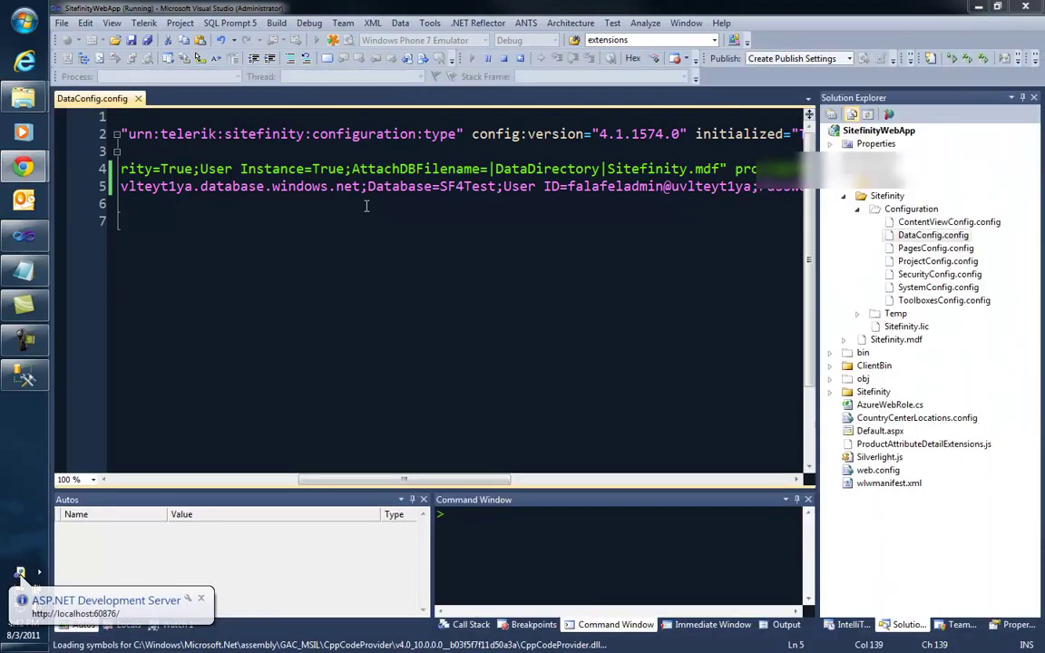